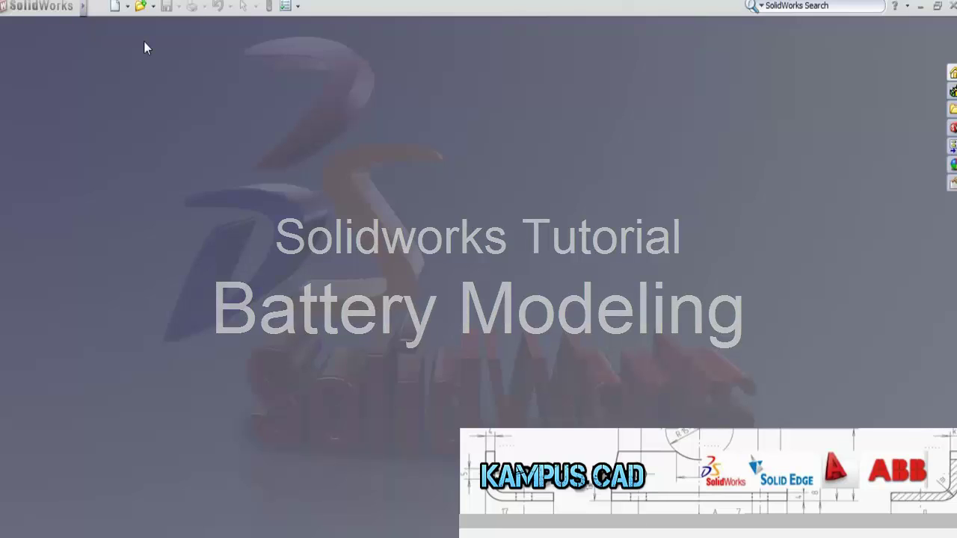
Create a new Part document from the New SolidWorks Document dialog
{"action": "left_click", "coordinate": [115, 6]}
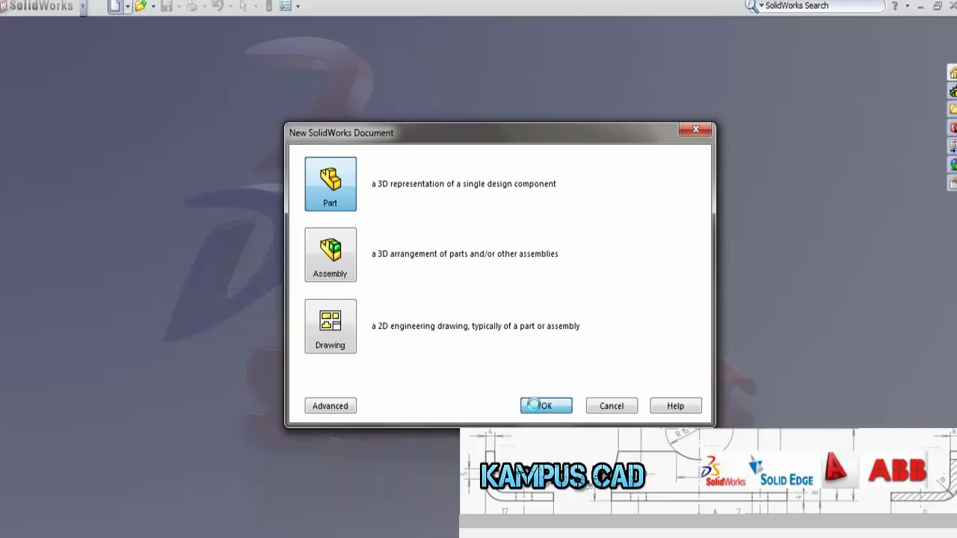
{"action": "left_click", "coordinate": [547, 406]}
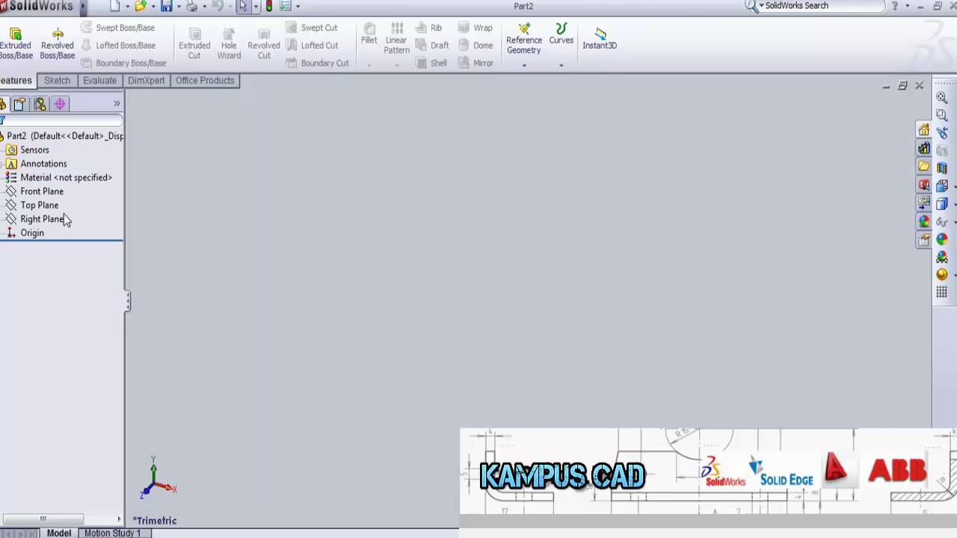
Open a sketch on the Top Plane and display the grid with 50 mm major spacing
{"action": "left_click", "coordinate": [45, 205]}
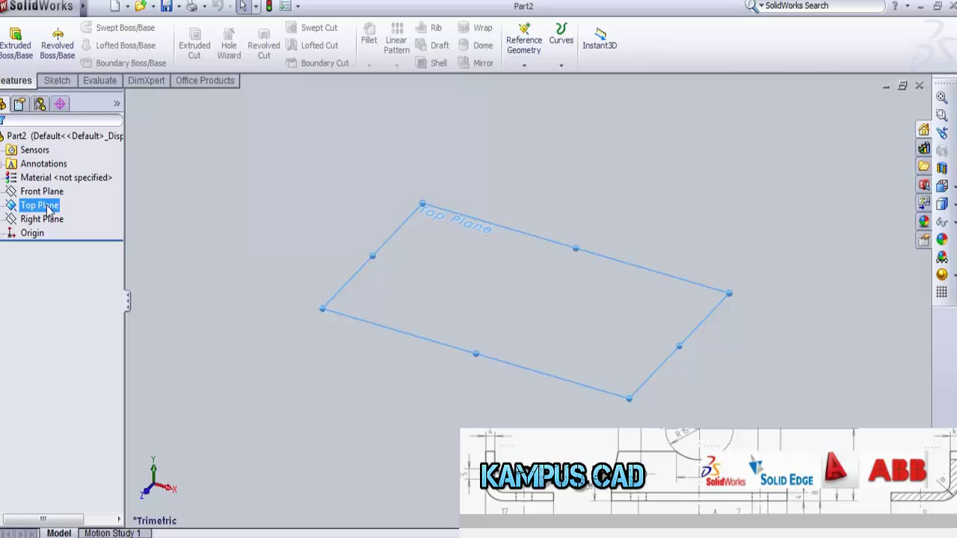
{"action": "left_click", "coordinate": [64, 80]}
{"action": "left_click", "coordinate": [11, 36]}
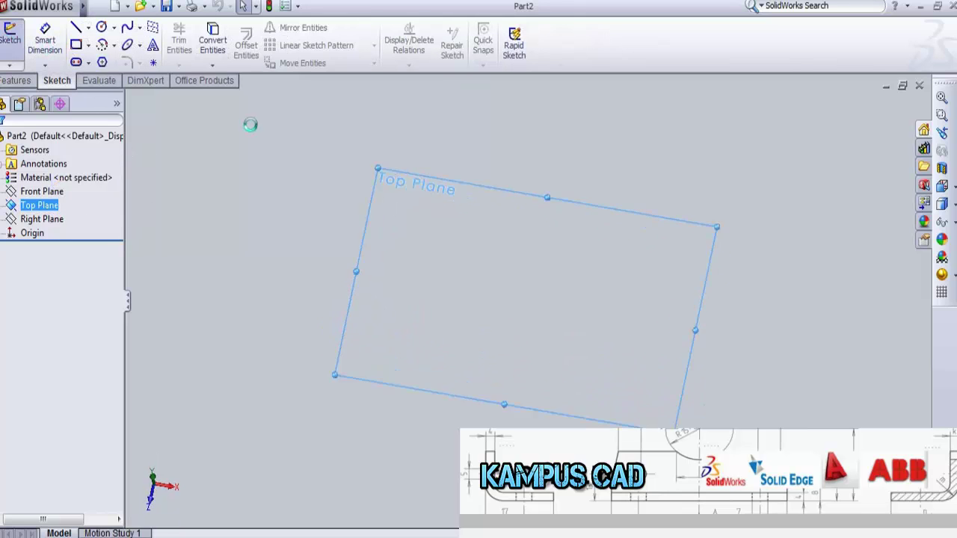
{"action": "left_click", "coordinate": [941, 295]}
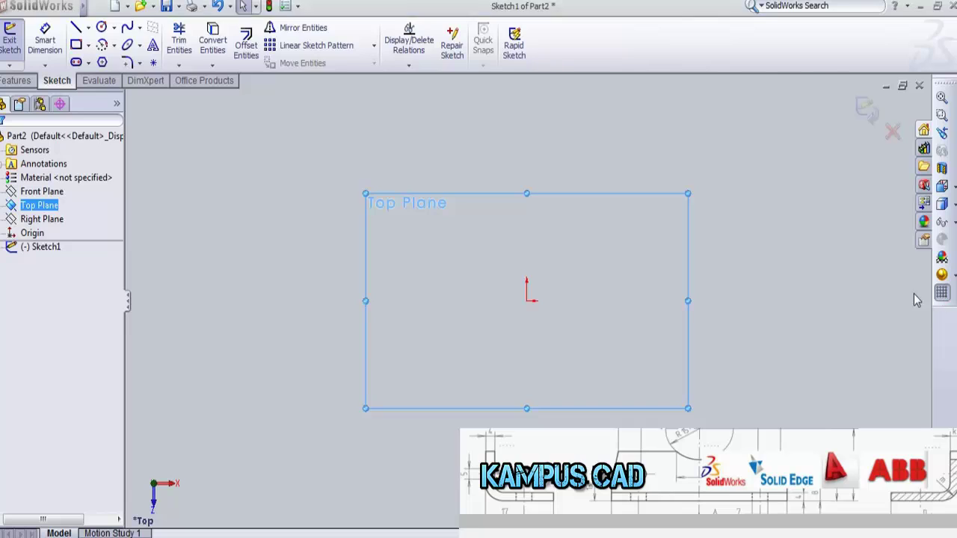
{"action": "left_click", "coordinate": [320, 68]}
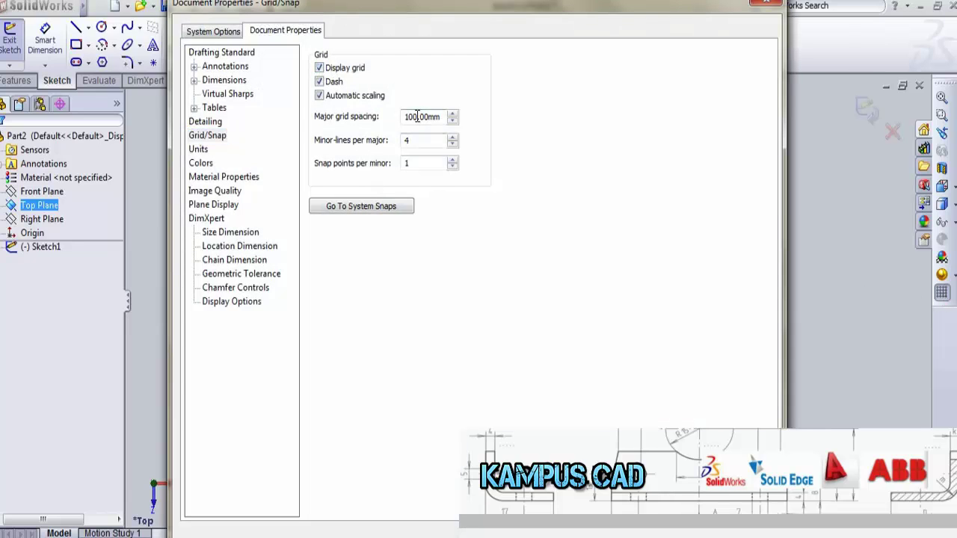
{"action": "type", "text": "5"}
{"action": "type", "text": "0"}
{"action": "key", "text": "Return"}
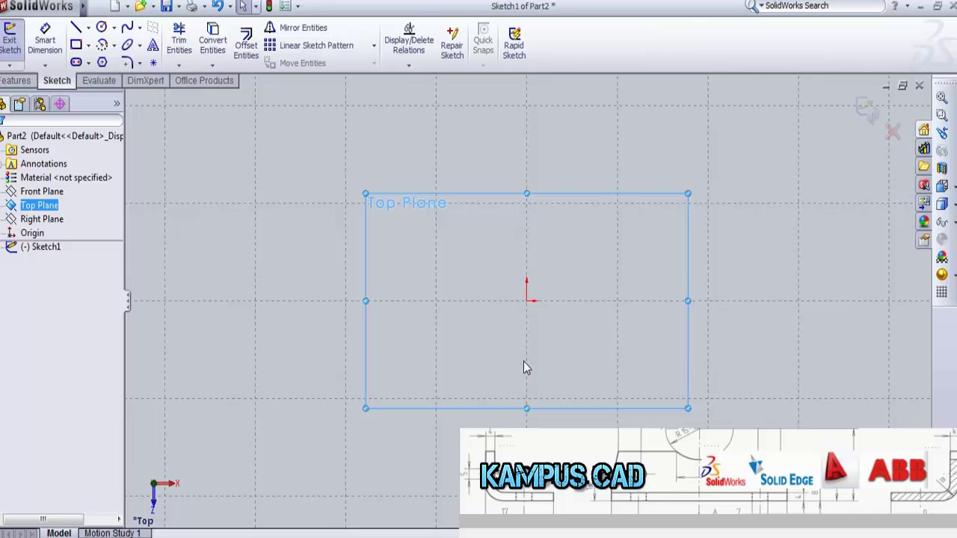
{"action": "left_click", "coordinate": [520, 361]}
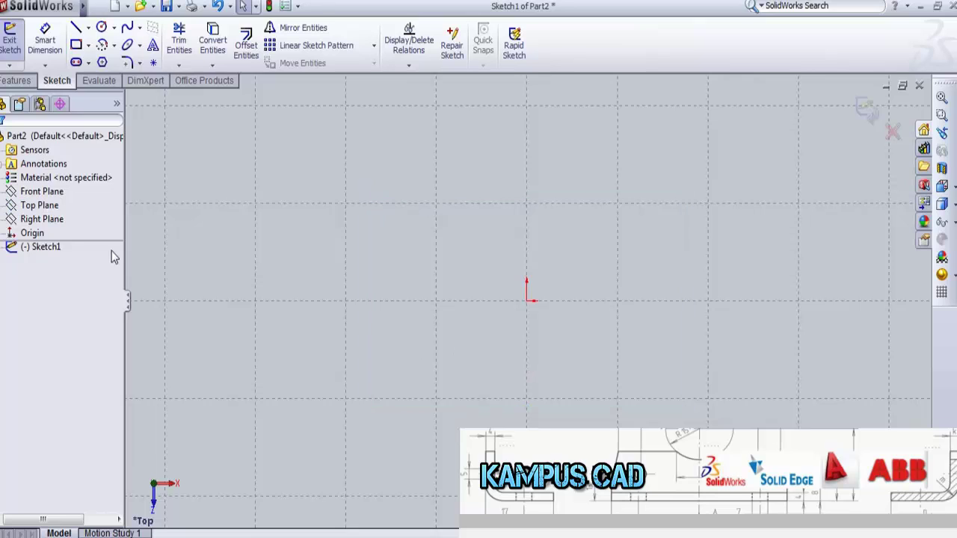
Draw a corner rectangle starting at the origin on the Top Plane
{"action": "left_click", "coordinate": [75, 46]}
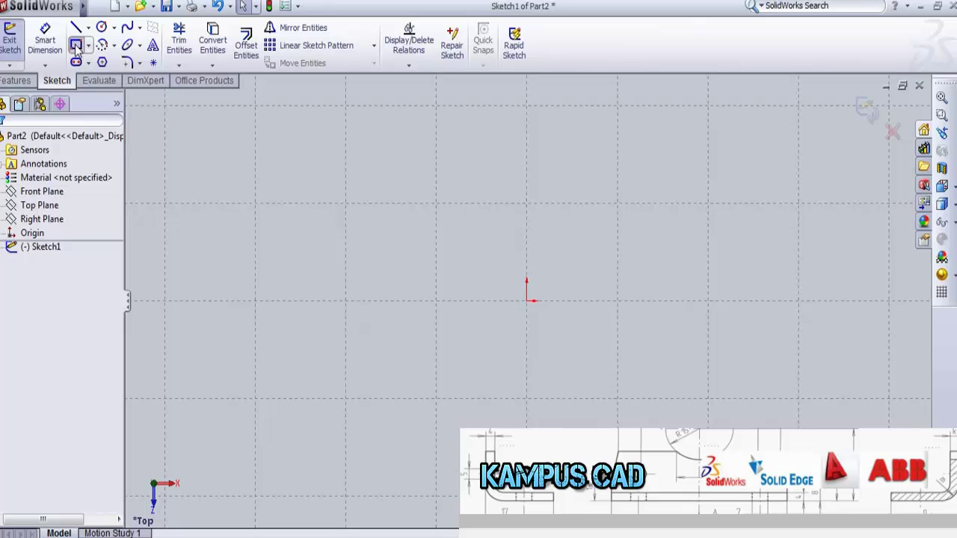
{"action": "left_click", "coordinate": [527, 300]}
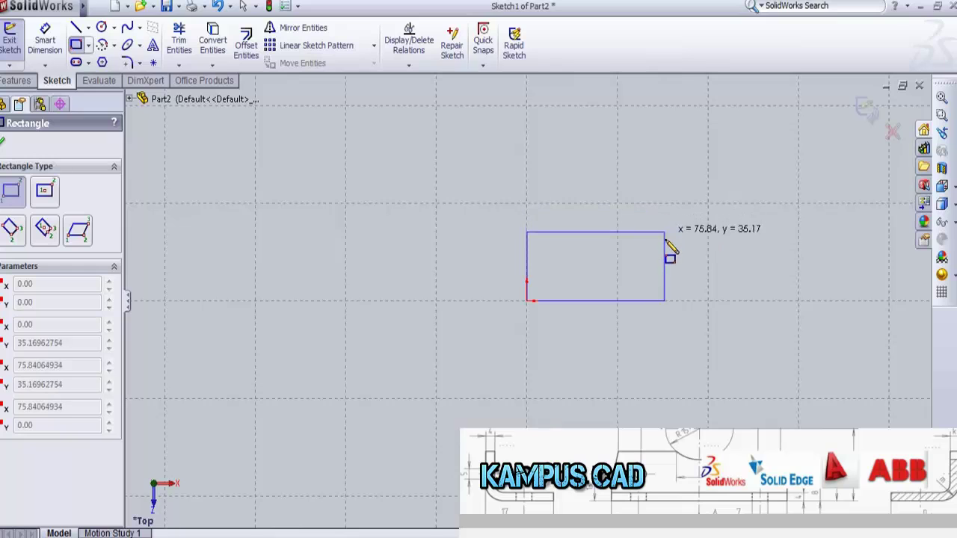
{"action": "left_click", "coordinate": [648, 240]}
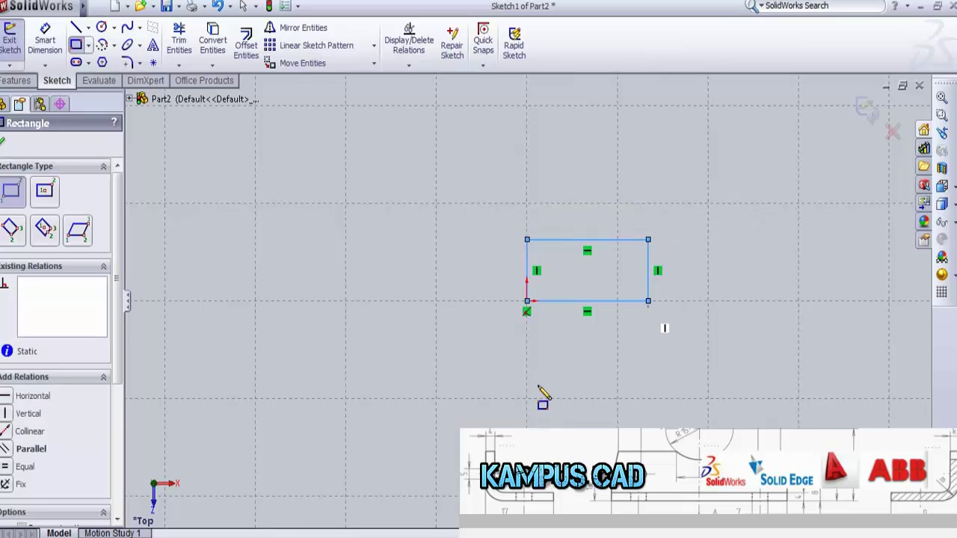
{"action": "scroll", "coordinate": [643, 273], "scroll_direction": "down", "scroll_amount": 2}
{"action": "scroll", "coordinate": [611, 274], "scroll_direction": "down", "scroll_amount": 3}
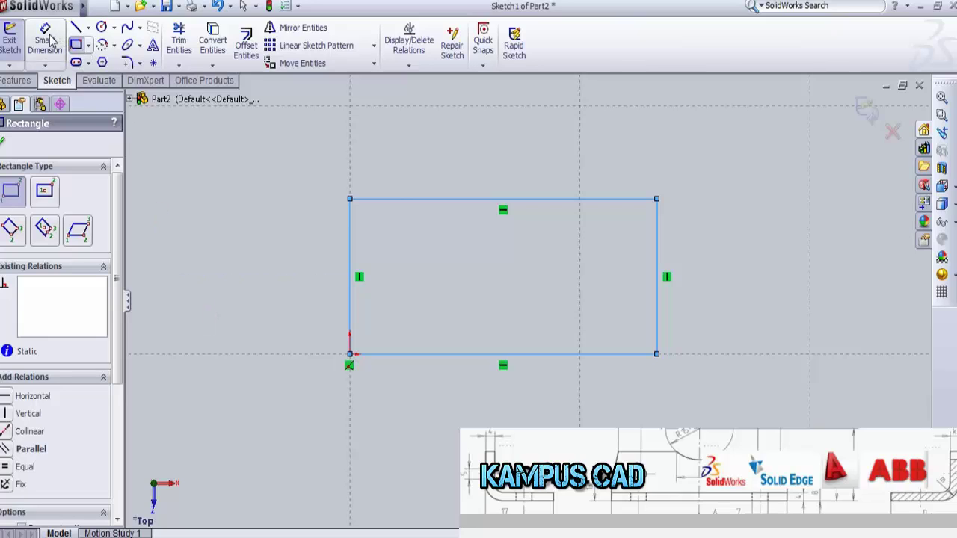
Dimension the rectangle 20 mm wide and 15 mm tall, then exit the sketch
{"action": "left_click", "coordinate": [46, 39]}
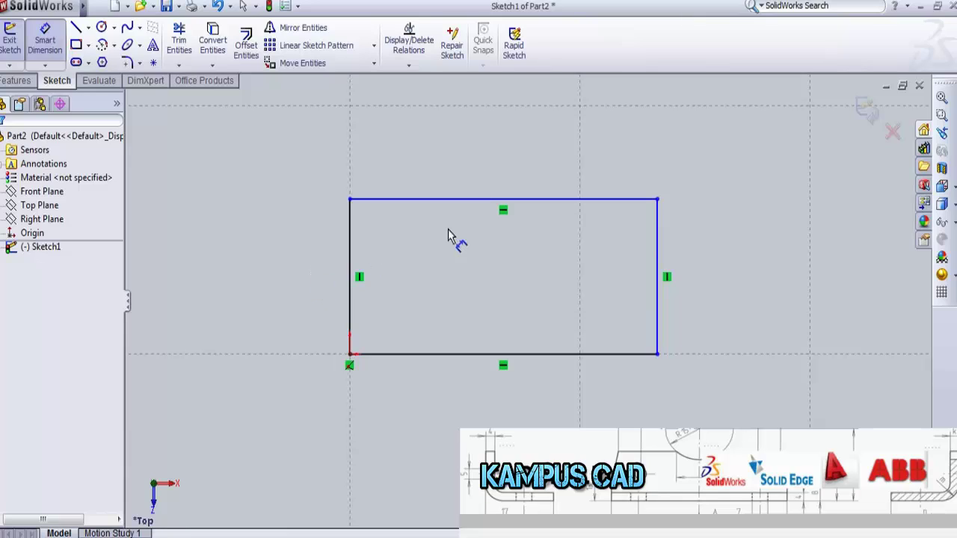
{"action": "left_click", "coordinate": [469, 199]}
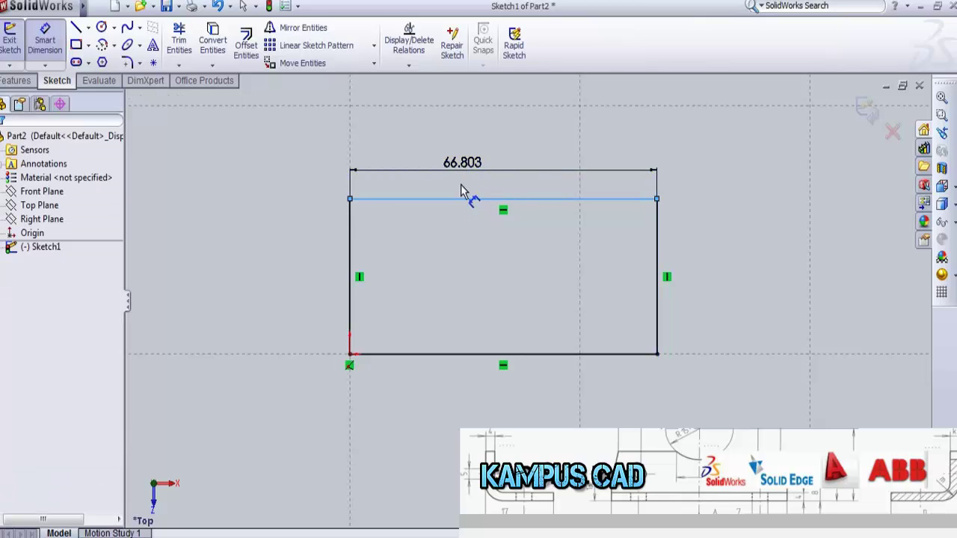
{"action": "left_click", "coordinate": [461, 187]}
{"action": "type", "text": "29"}
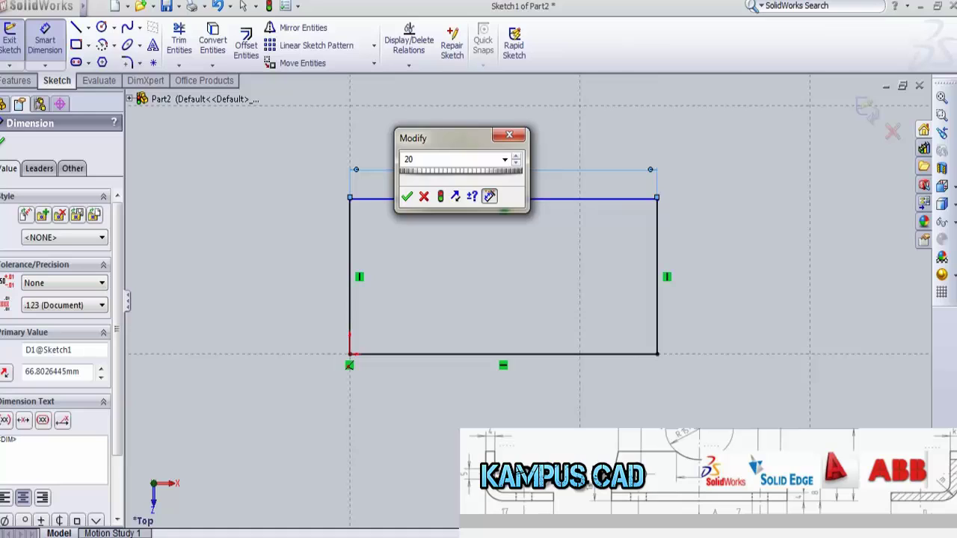
{"action": "key", "text": "Return"}
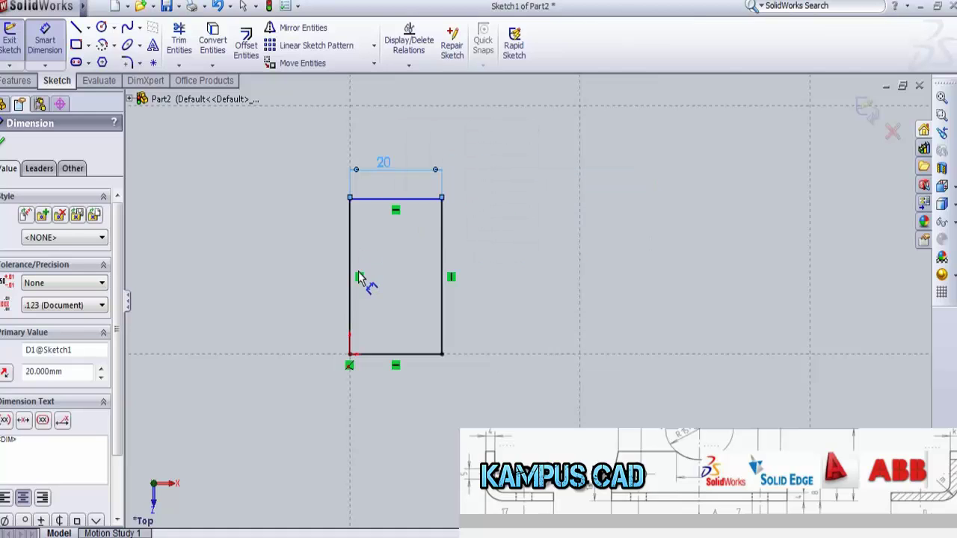
{"action": "left_click", "coordinate": [345, 282]}
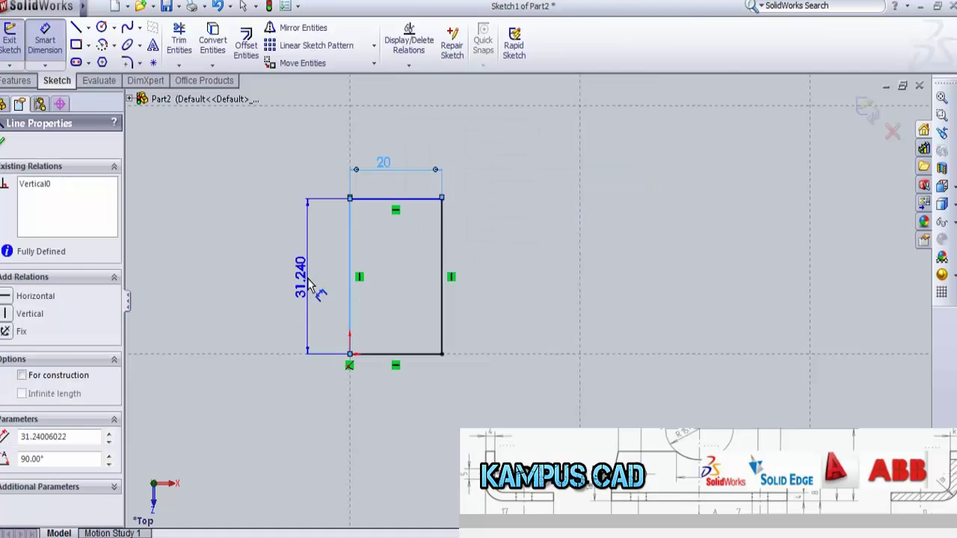
{"action": "left_click", "coordinate": [310, 284]}
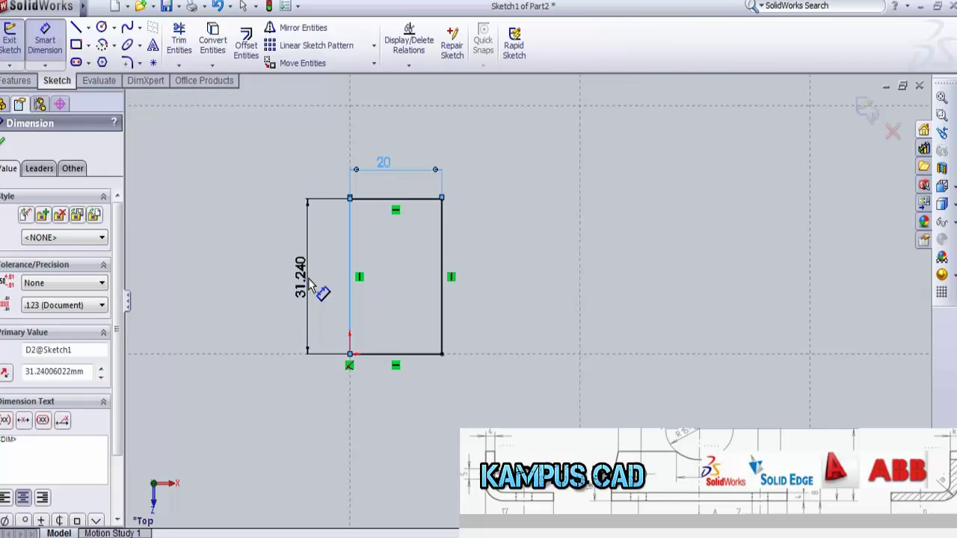
{"action": "type", "text": "15"}
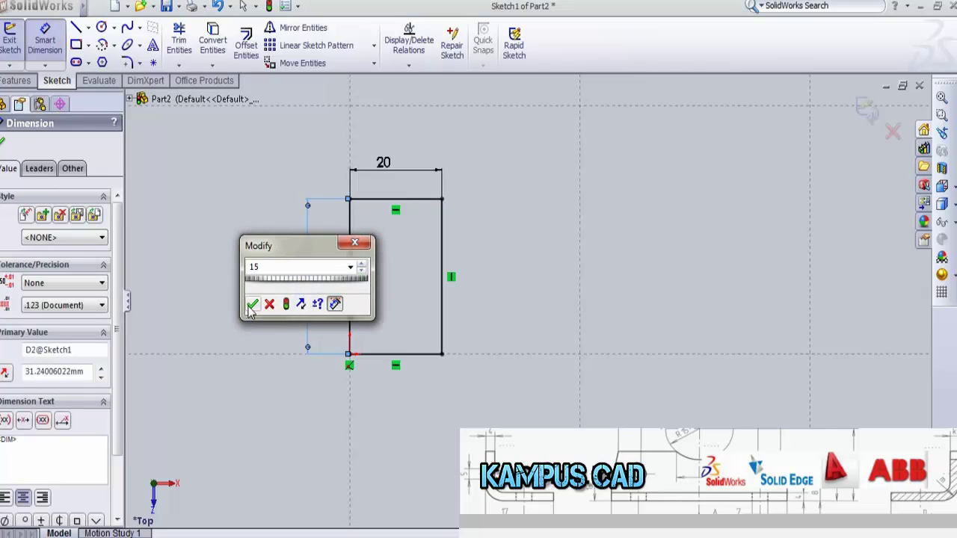
{"action": "left_click", "coordinate": [252, 305]}
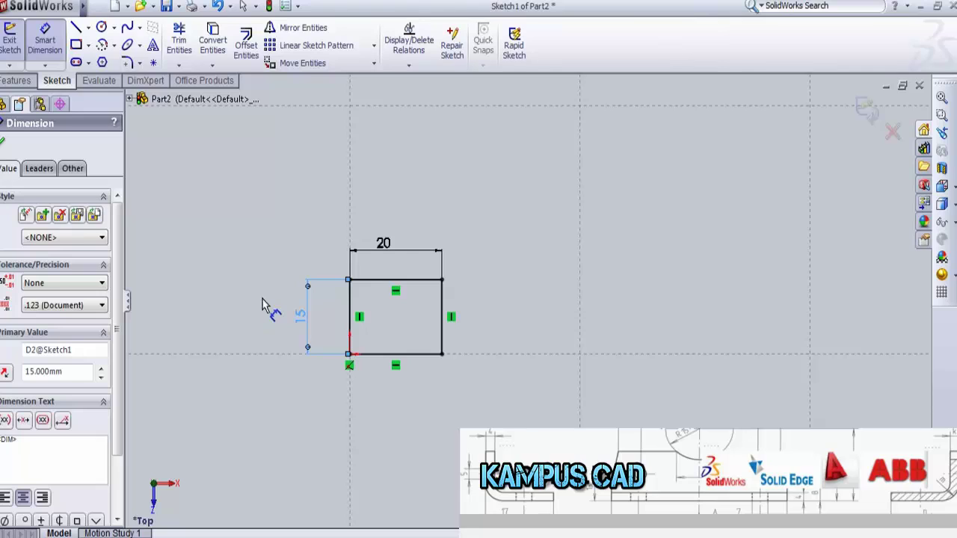
{"action": "scroll", "coordinate": [374, 294], "scroll_direction": "down", "scroll_amount": 3}
{"action": "scroll", "coordinate": [380, 295], "scroll_direction": "down", "scroll_amount": 1}
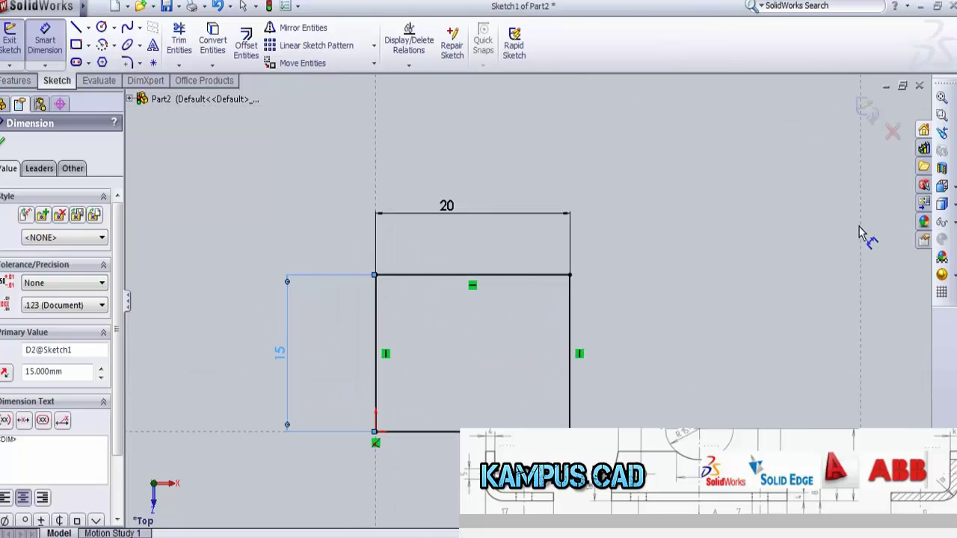
{"action": "left_click", "coordinate": [865, 111]}
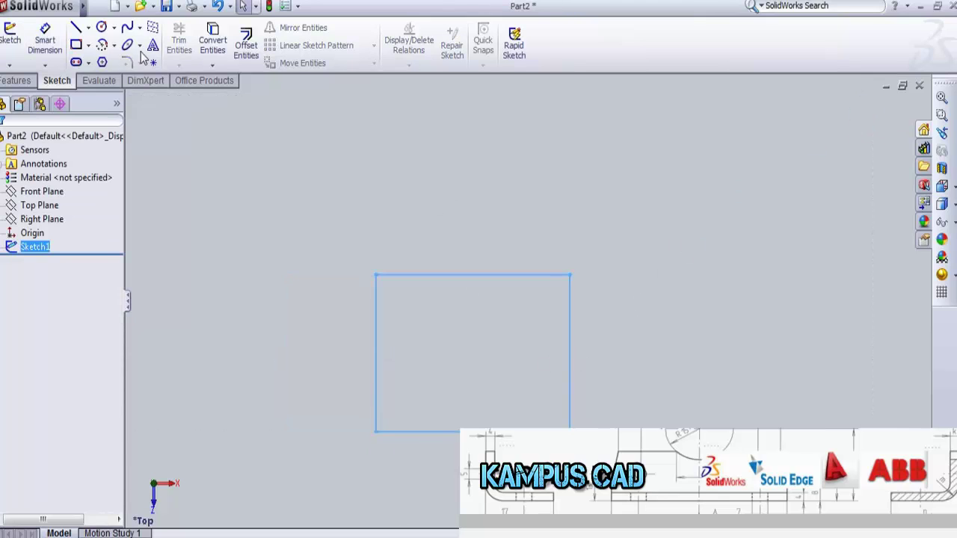
Extrude the 20 × 15 mm rectangle to a depth of 45 mm
{"action": "left_click", "coordinate": [15, 80]}
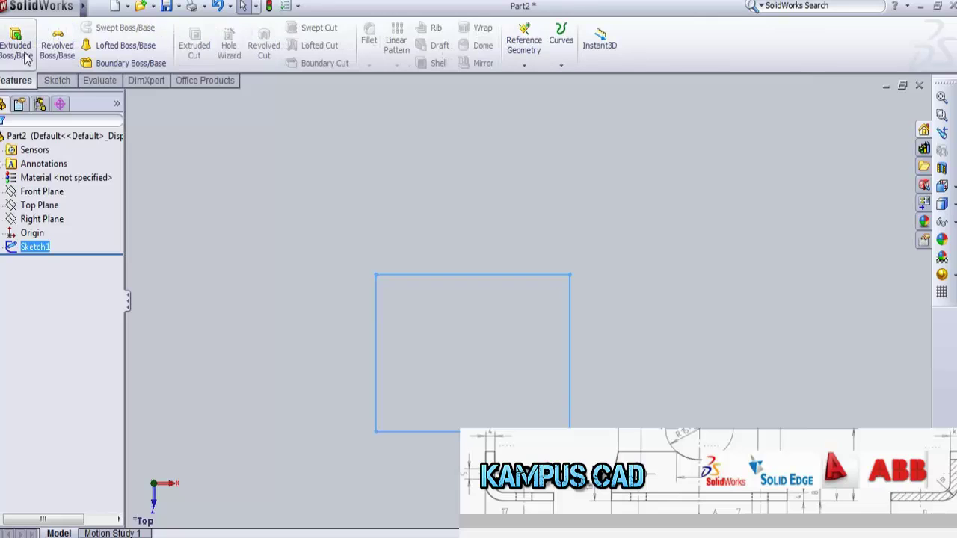
{"action": "left_click", "coordinate": [16, 43]}
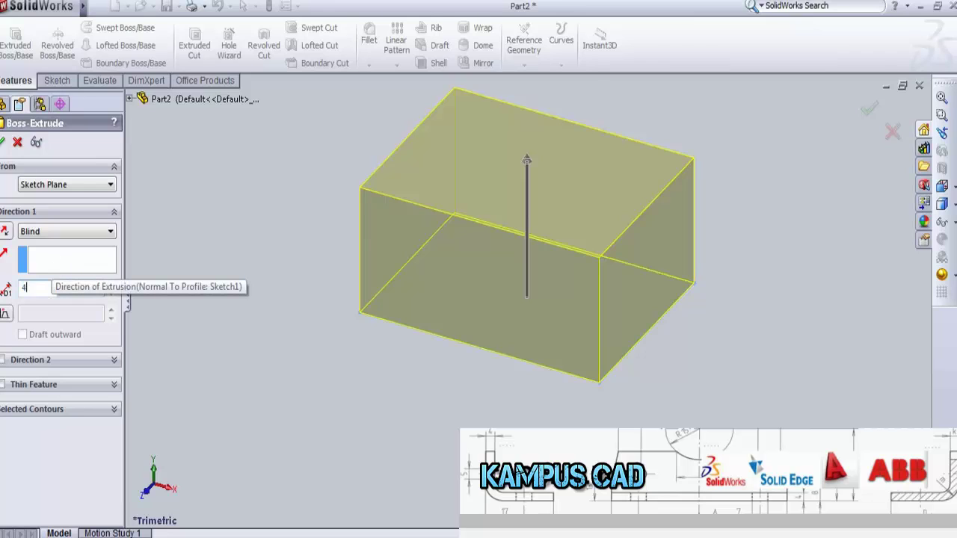
{"action": "type", "text": "45"}
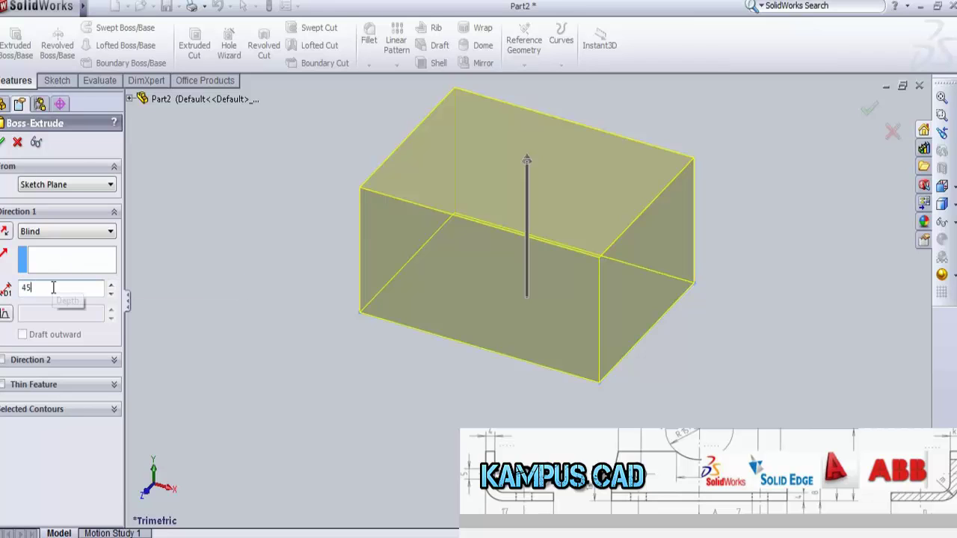
{"action": "left_click", "coordinate": [4, 142]}
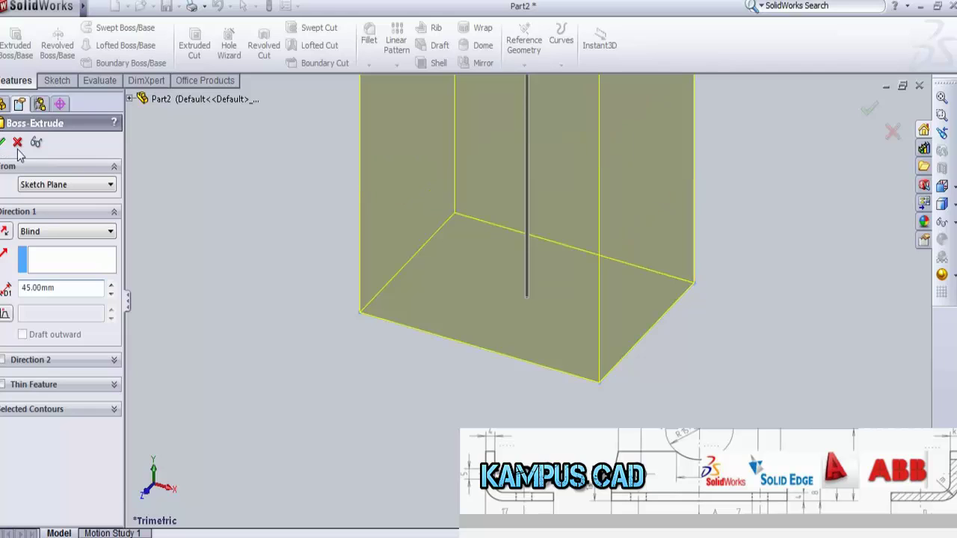
{"action": "scroll", "coordinate": [668, 164], "scroll_direction": "up", "scroll_amount": 3}
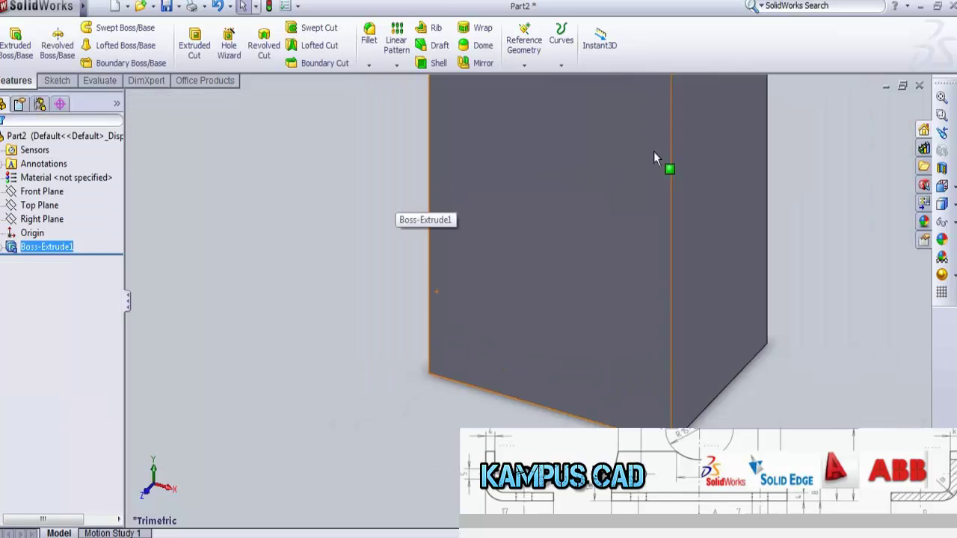
{"action": "scroll", "coordinate": [632, 145], "scroll_direction": "up", "scroll_amount": 2}
{"action": "scroll", "coordinate": [617, 143], "scroll_direction": "up", "scroll_amount": 2}
{"action": "scroll", "coordinate": [564, 137], "scroll_direction": "up", "scroll_amount": 1}
{"action": "scroll", "coordinate": [564, 137], "scroll_direction": "down", "scroll_amount": 2}
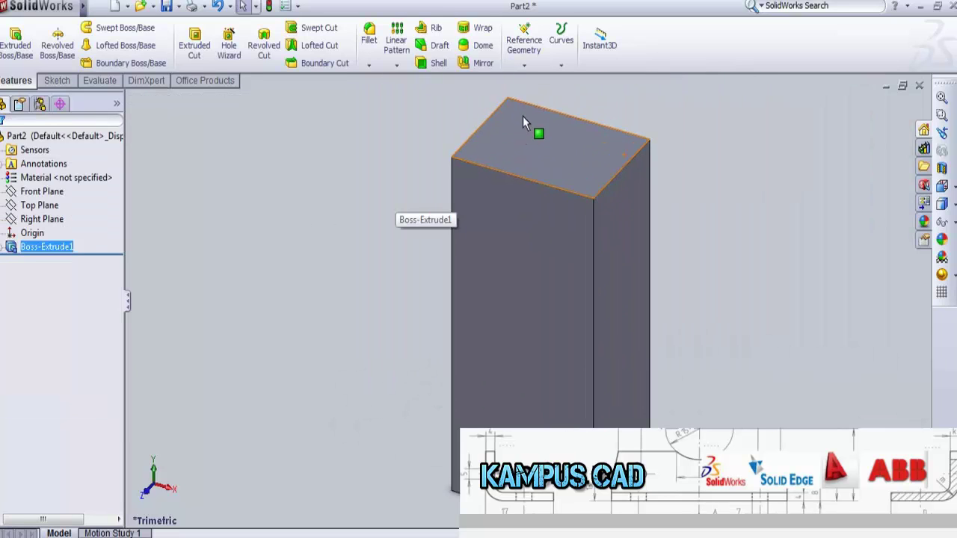
{"action": "scroll", "coordinate": [602, 352], "scroll_direction": "up", "scroll_amount": 1}
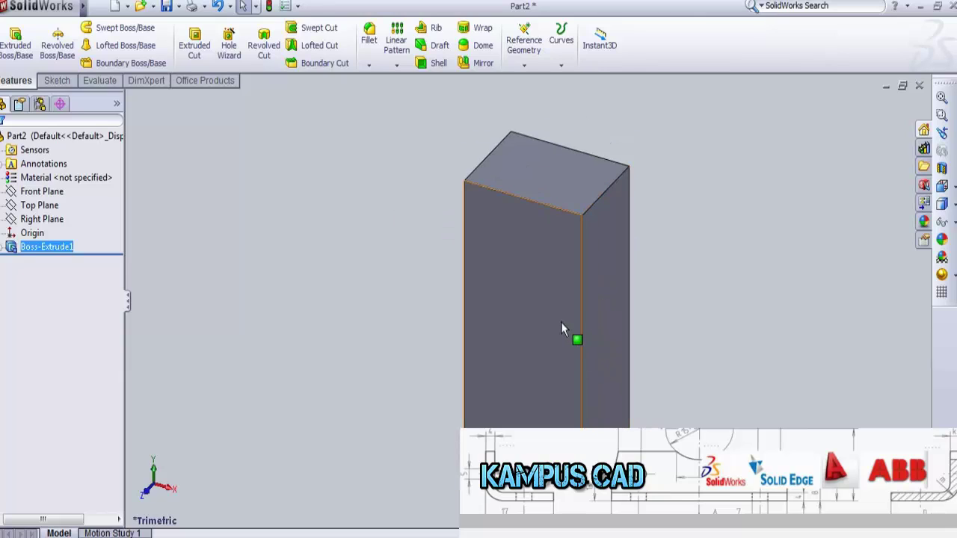
Sketch on the block's top face, viewed normal, with a horizontal centerline from left edge to right edge
{"action": "left_click", "coordinate": [543, 188]}
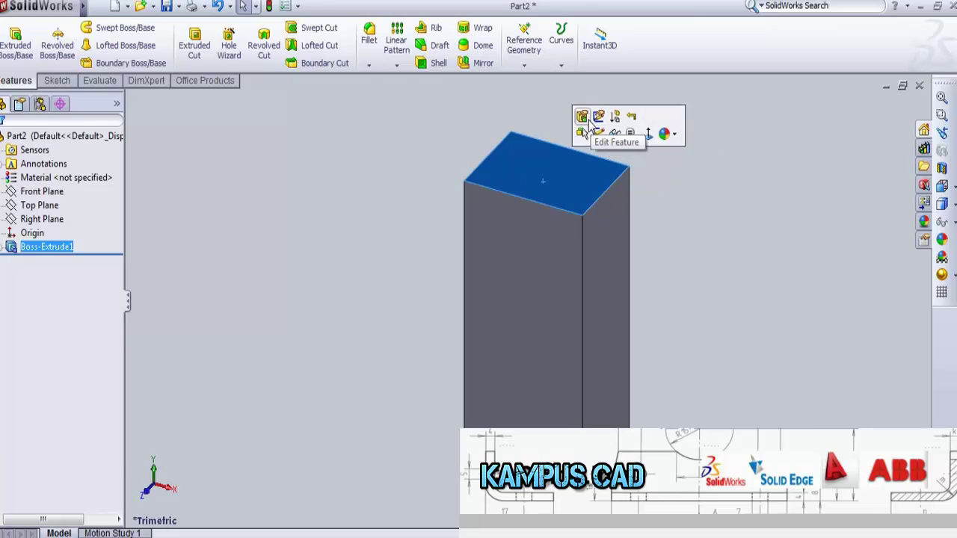
{"action": "left_click", "coordinate": [647, 135]}
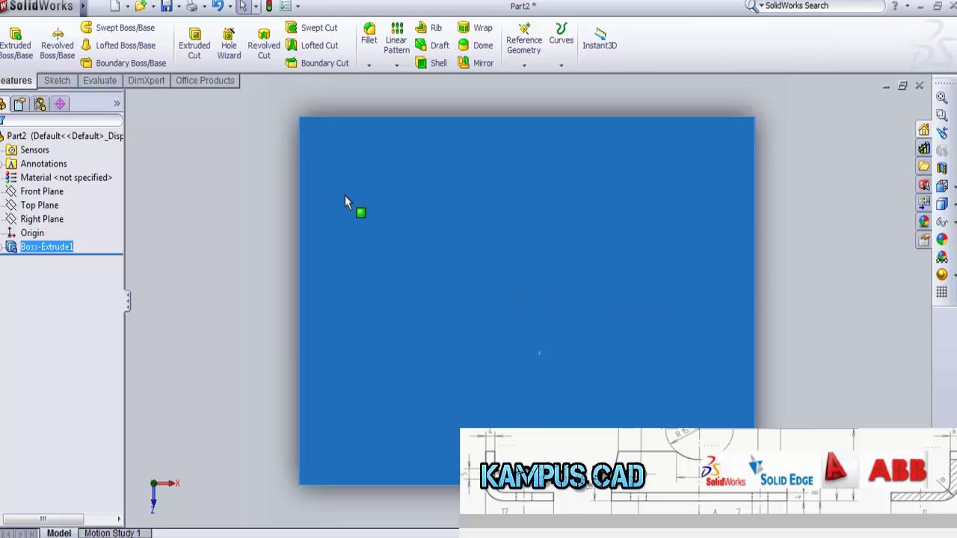
{"action": "left_click", "coordinate": [57, 80]}
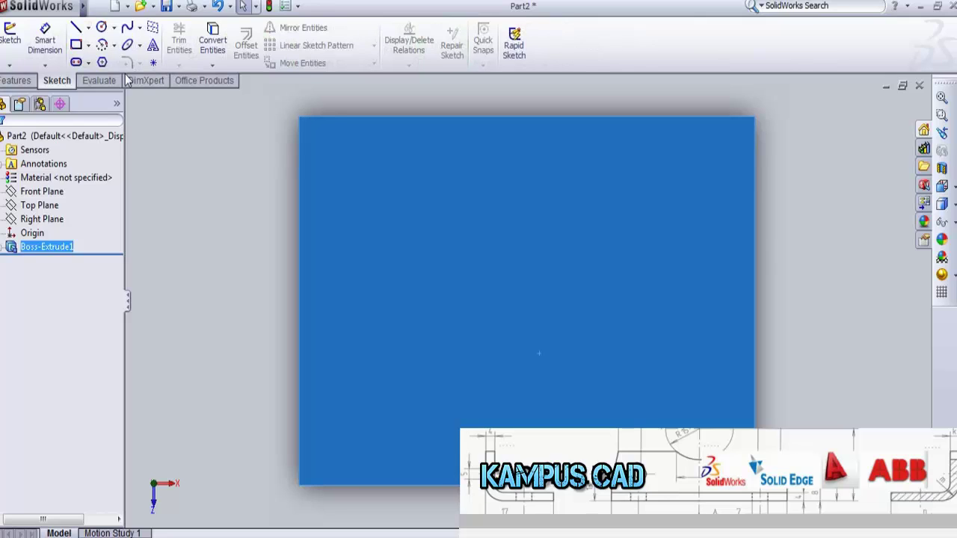
{"action": "left_click", "coordinate": [87, 28]}
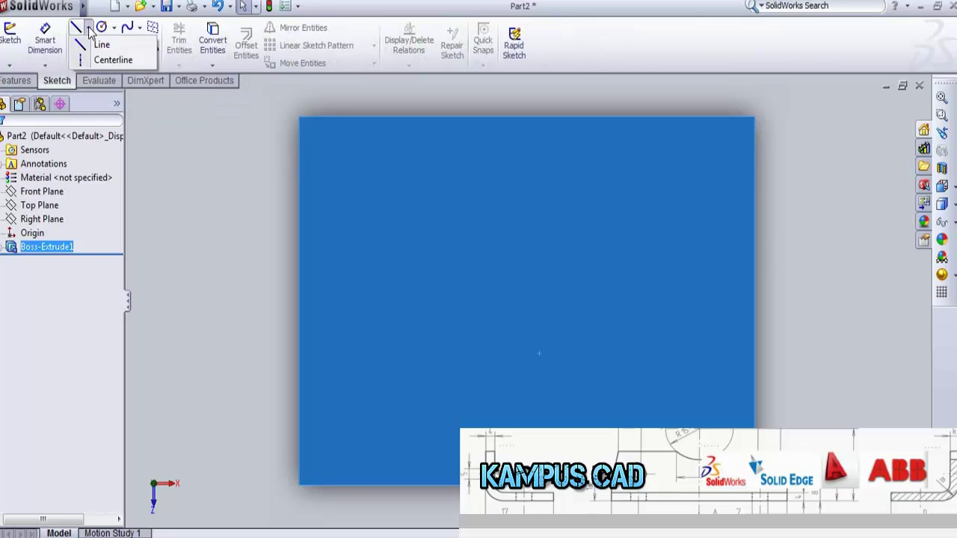
{"action": "left_click", "coordinate": [112, 60]}
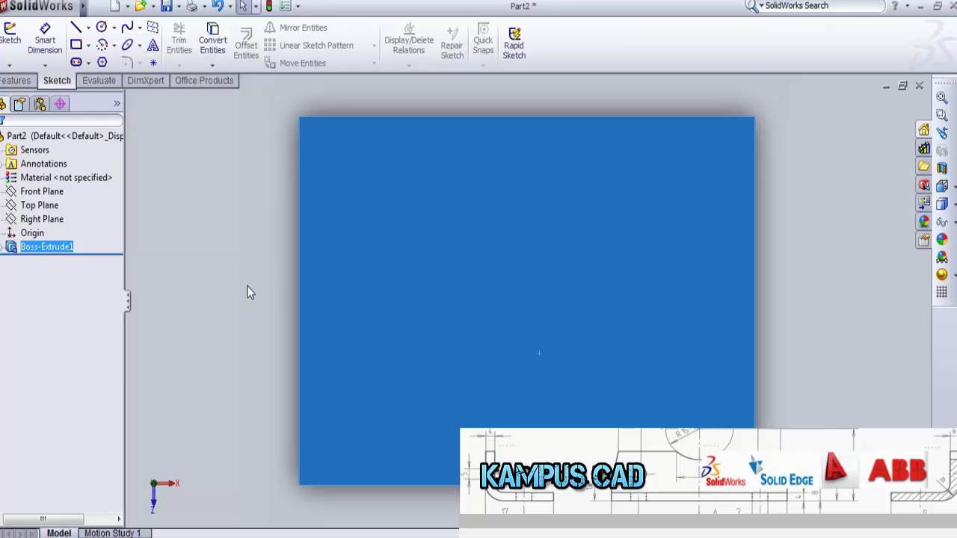
{"action": "left_click", "coordinate": [302, 290]}
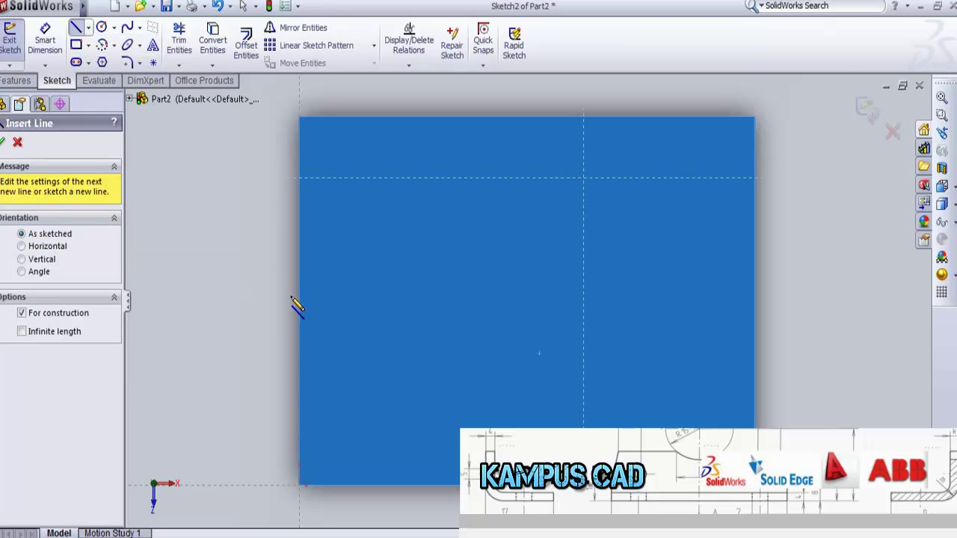
{"action": "left_click", "coordinate": [299, 300]}
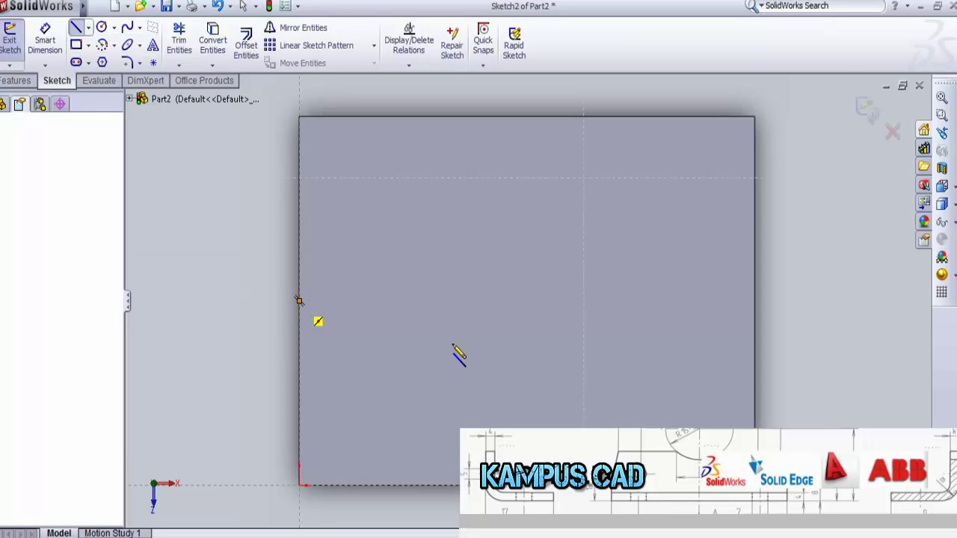
{"action": "left_click", "coordinate": [753, 301]}
{"action": "key", "text": "Escape"}
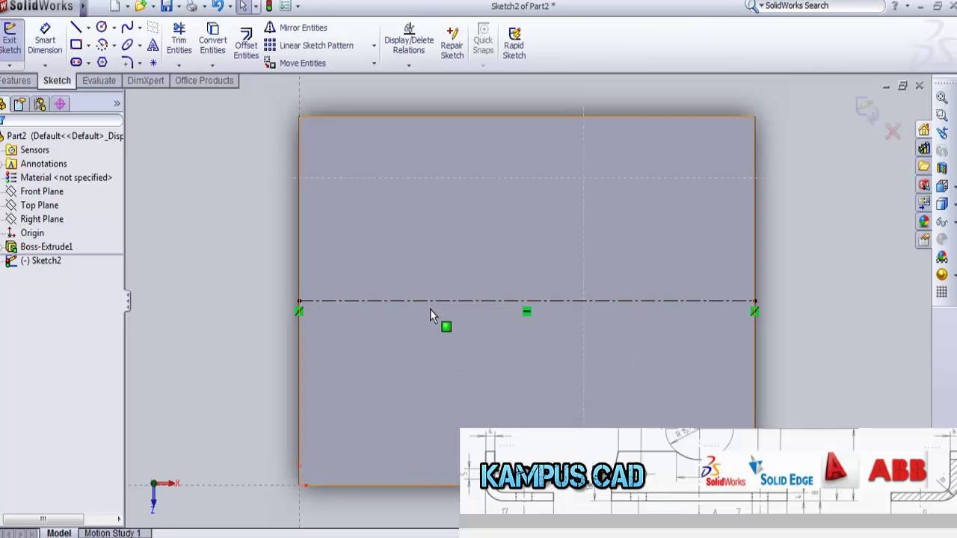
Draw a circle on the left and a hexagon on the right, both centred on the centerline
{"action": "left_click", "coordinate": [102, 29]}
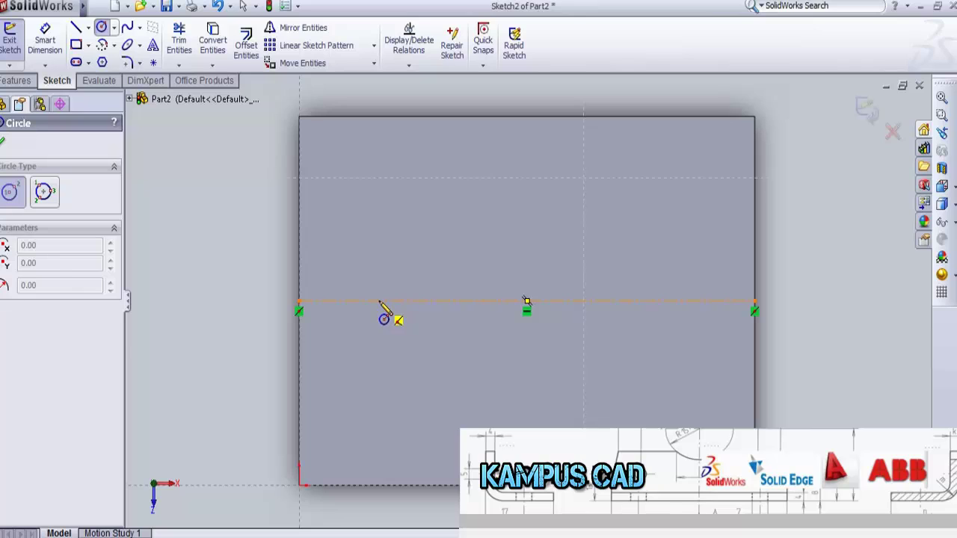
{"action": "left_click", "coordinate": [379, 301]}
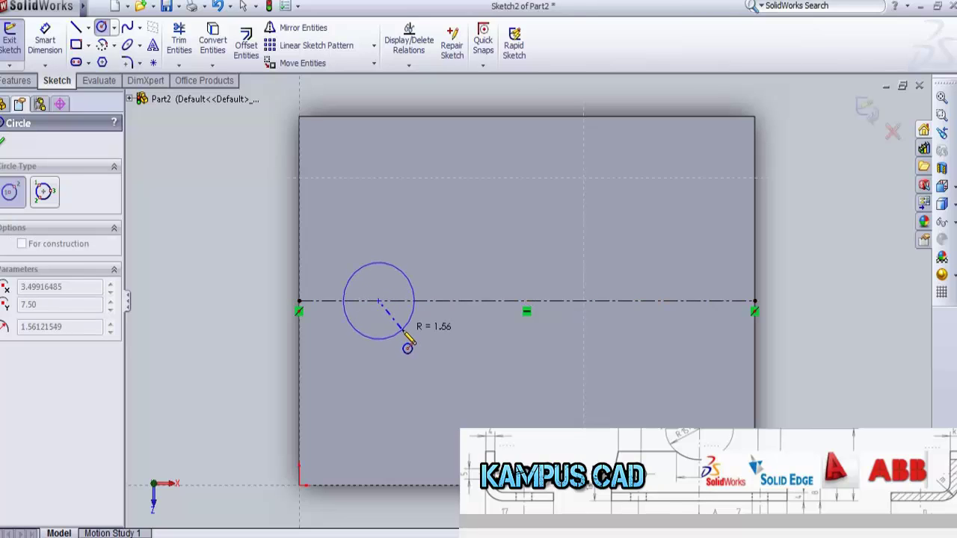
{"action": "left_click", "coordinate": [403, 334]}
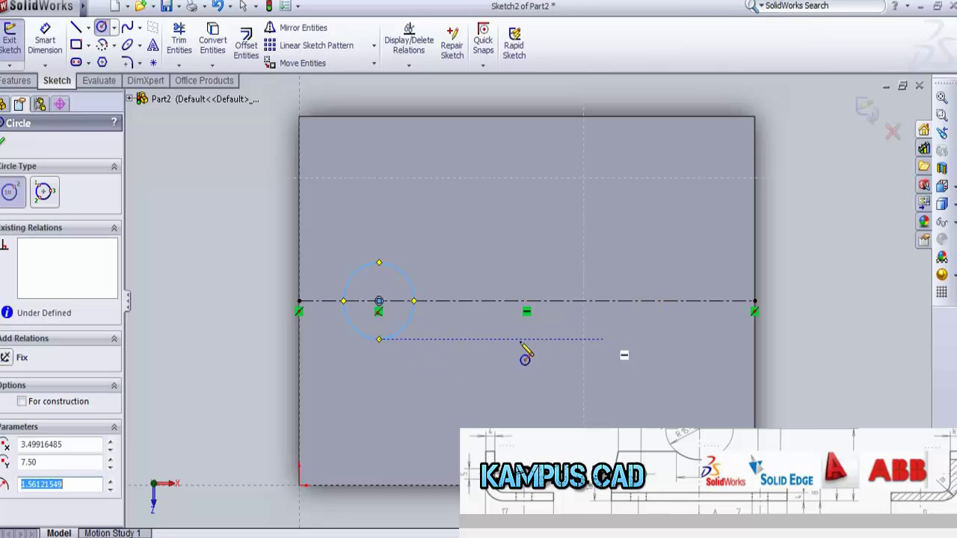
{"action": "left_click", "coordinate": [102, 62]}
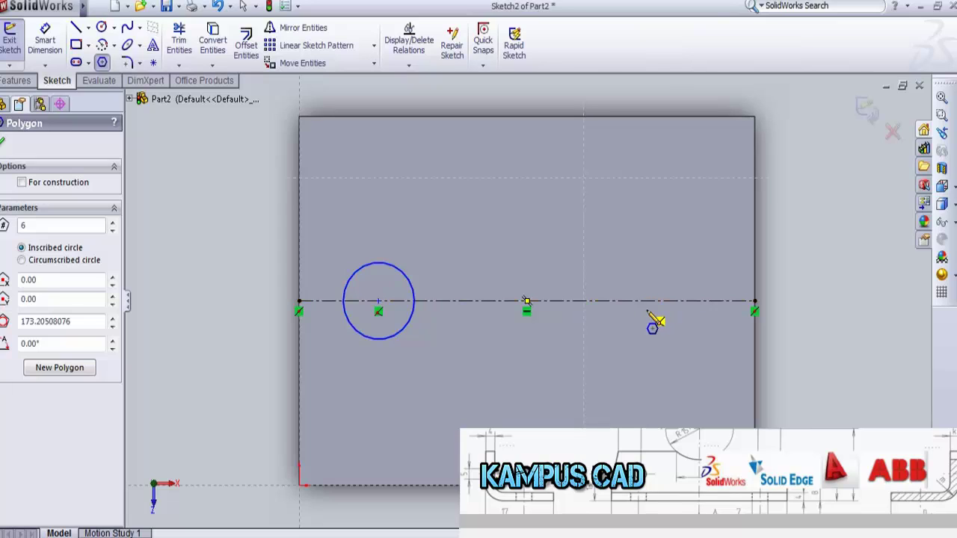
{"action": "left_click", "coordinate": [641, 301]}
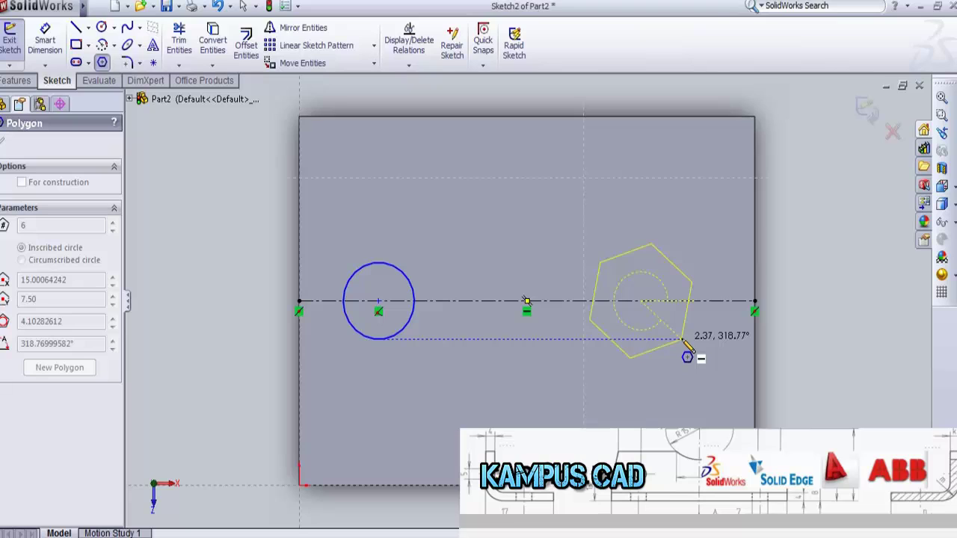
{"action": "left_click", "coordinate": [681, 341]}
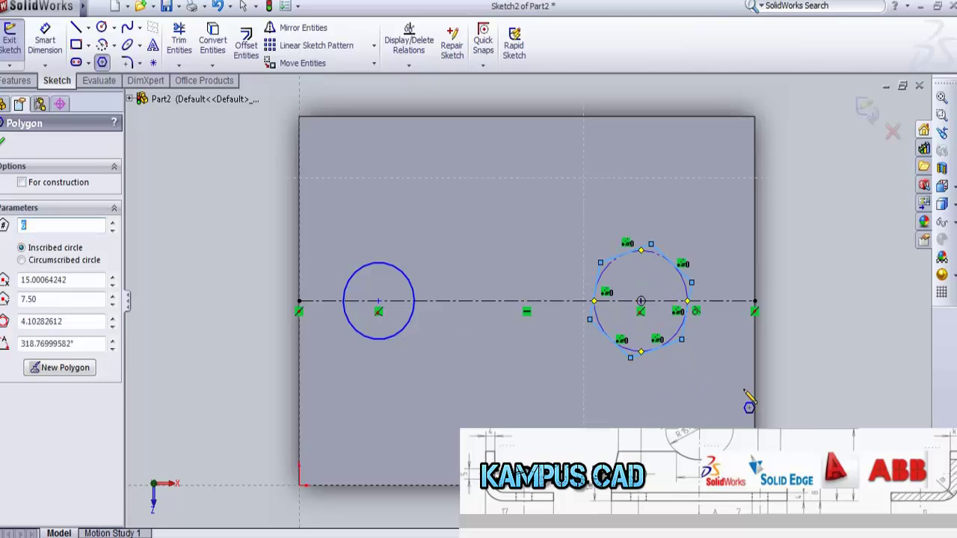
{"action": "key", "text": "Escape"}
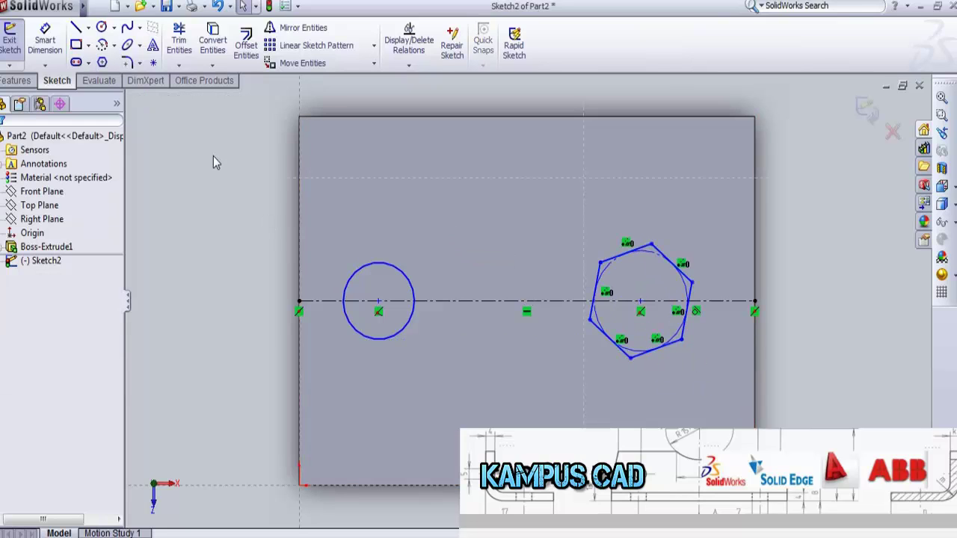
Dimension the hexagon's upper-right side to 4 mm with Smart Dimension
{"action": "left_click", "coordinate": [45, 41]}
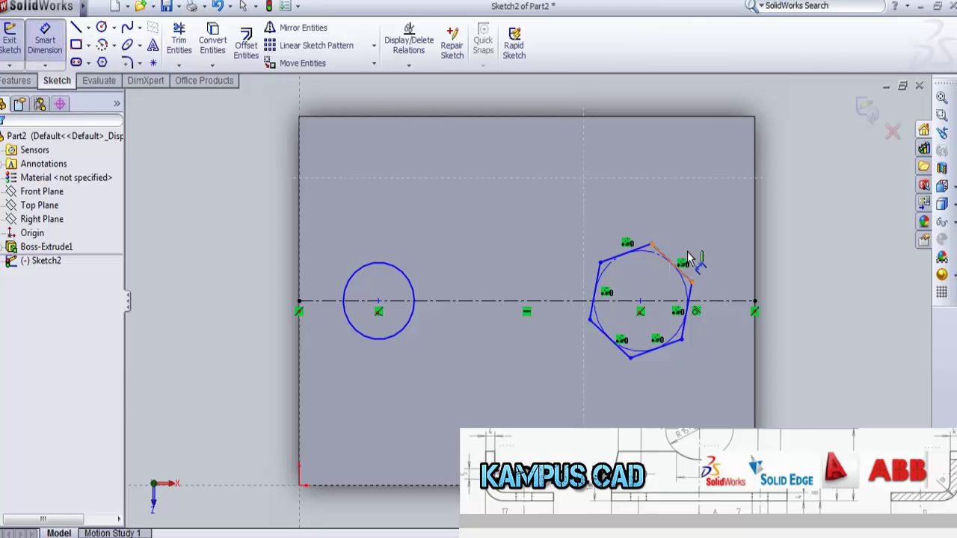
{"action": "left_click", "coordinate": [679, 270]}
{"action": "left_click", "coordinate": [691, 255]}
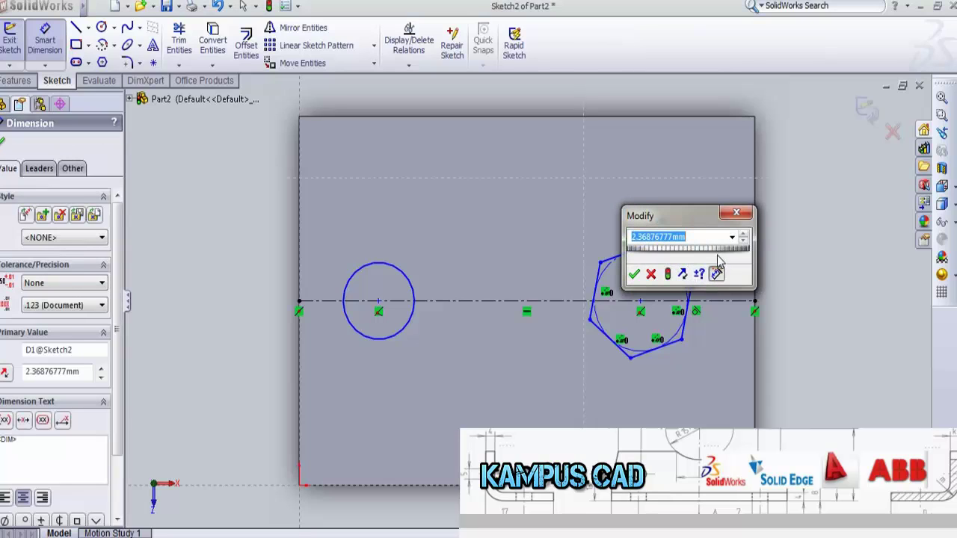
{"action": "type", "text": "4"}
{"action": "left_click", "coordinate": [634, 273]}
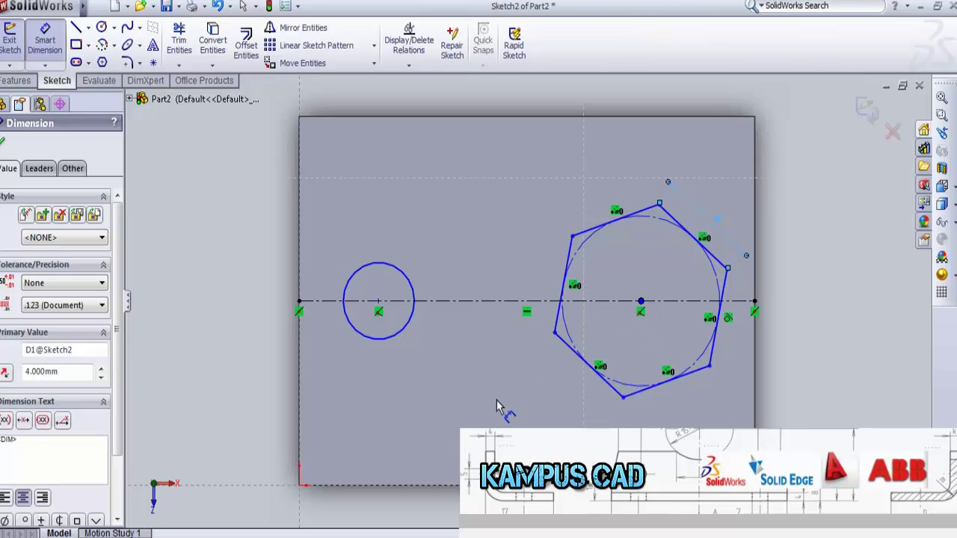
{"action": "left_click", "coordinate": [719, 333]}
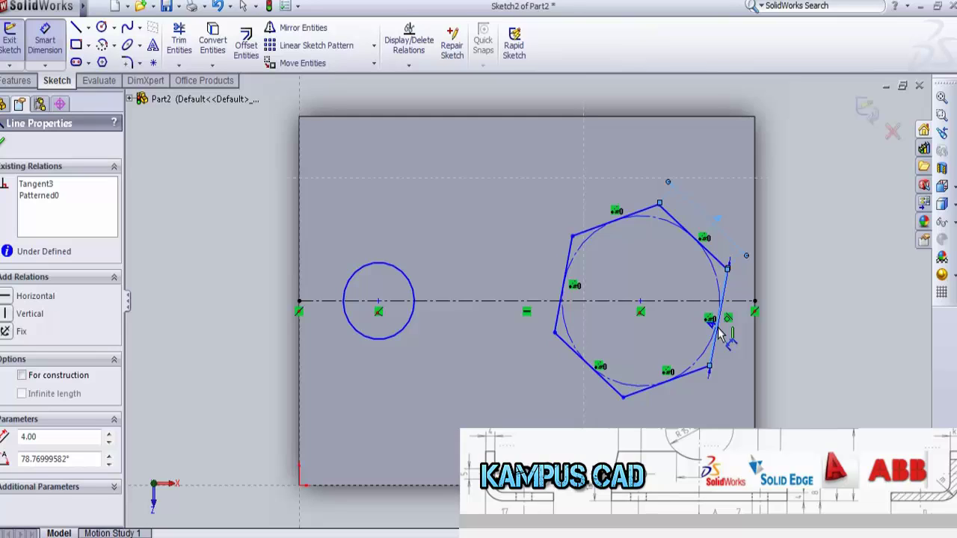
{"action": "key", "text": "Escape"}
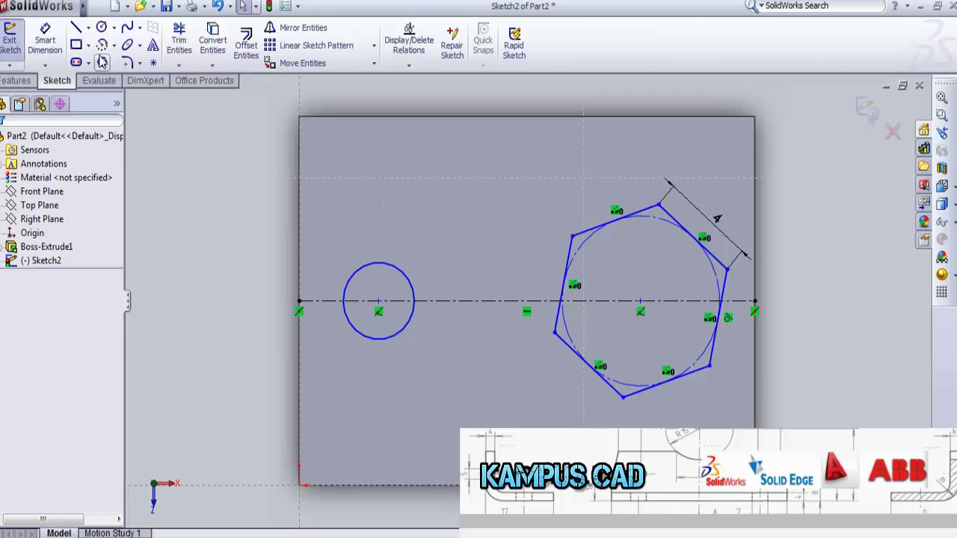
{"action": "left_click", "coordinate": [45, 67]}
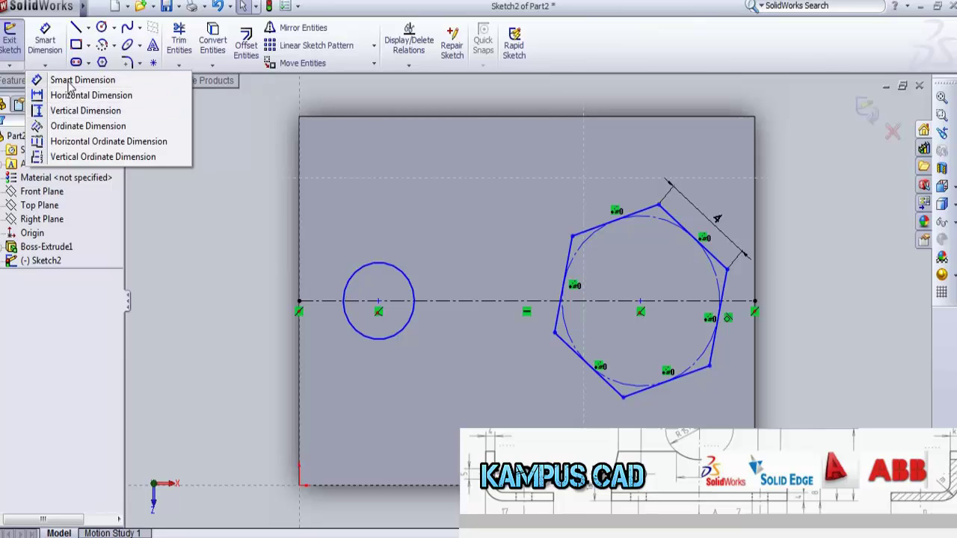
{"action": "left_click", "coordinate": [69, 80]}
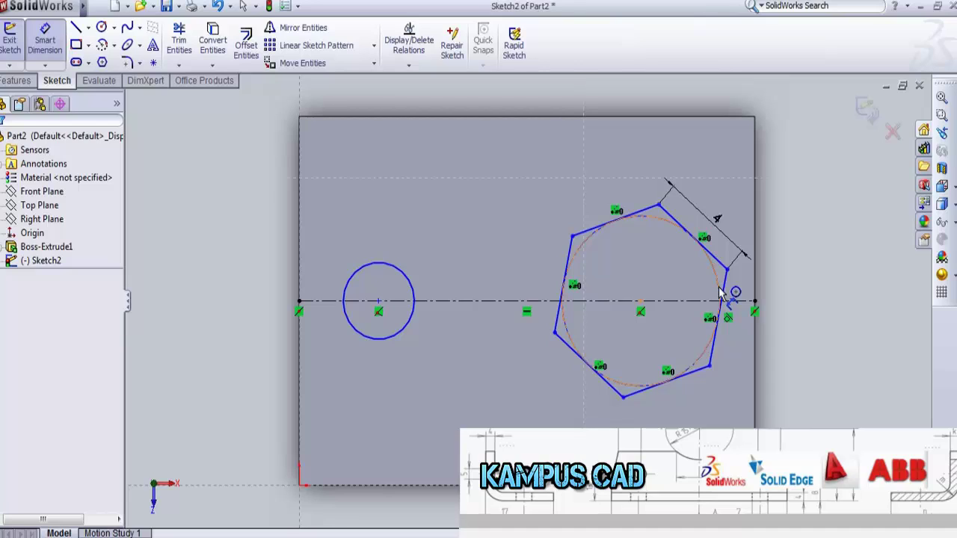
{"action": "key", "text": "Escape"}
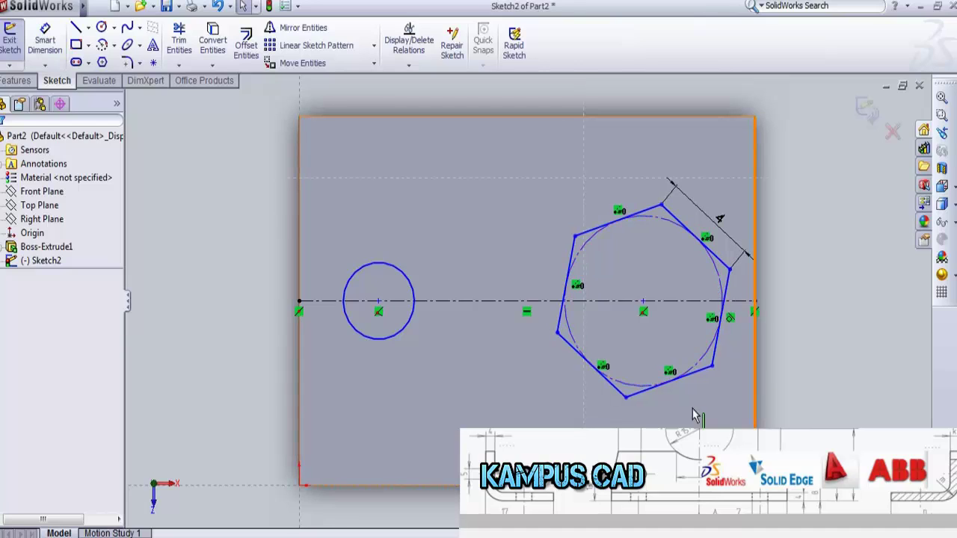
Delete the hexagon and draw a larger circle centred on the centerline's right end
{"action": "left_click", "coordinate": [709, 359]}
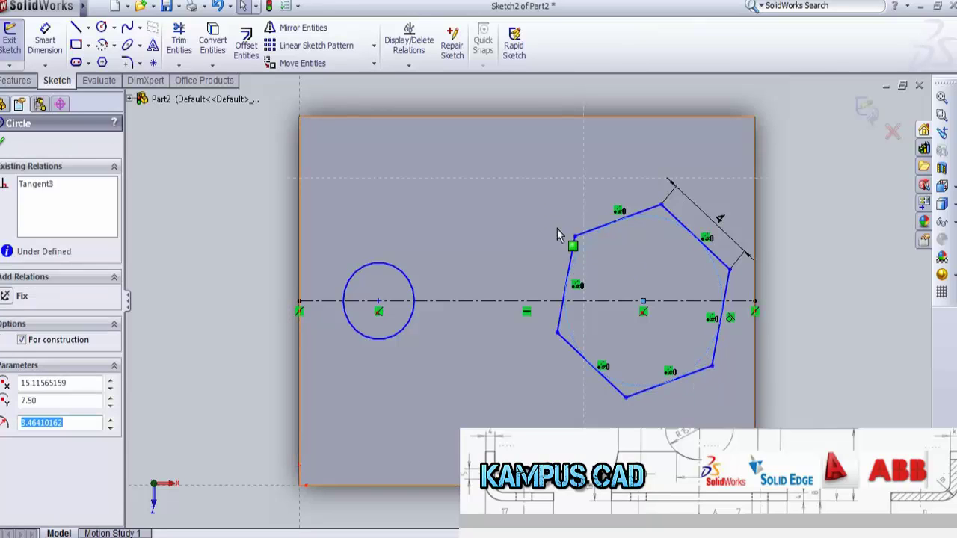
{"action": "mouse_move", "coordinate": [551, 202]}
{"action": "left_mouse_down"}
{"action": "mouse_move", "coordinate": [720, 420]}
{"action": "mouse_move", "coordinate": [742, 414]}
{"action": "left_mouse_up"}
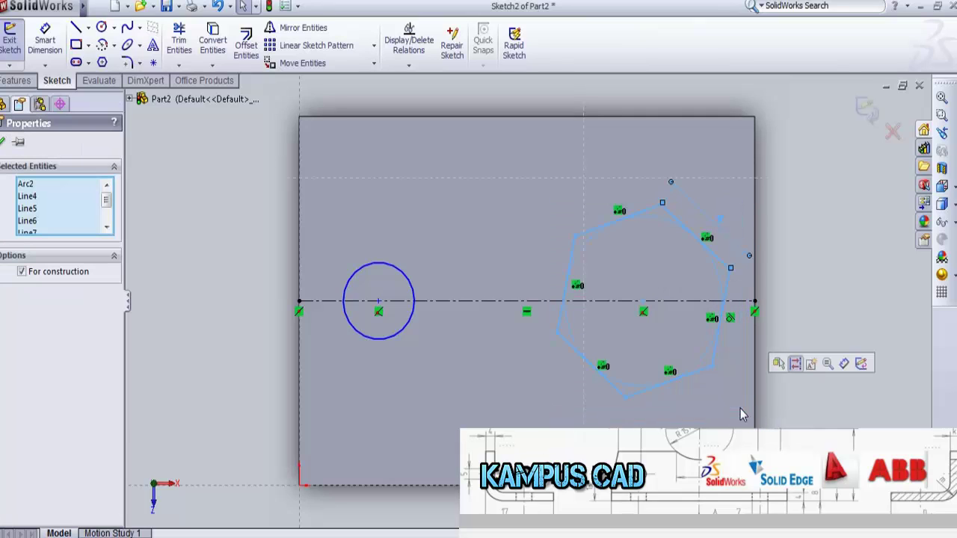
{"action": "key", "text": "Delete"}
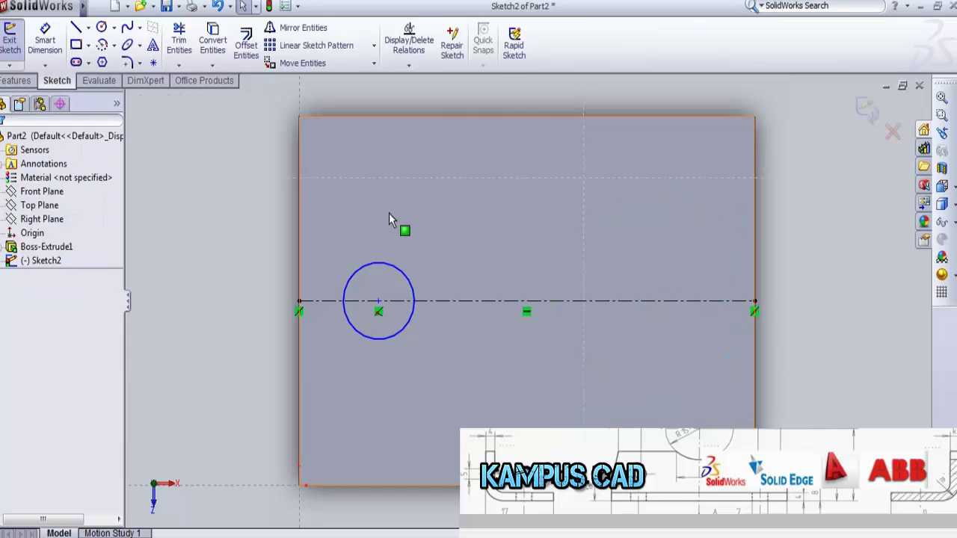
{"action": "left_click", "coordinate": [101, 27]}
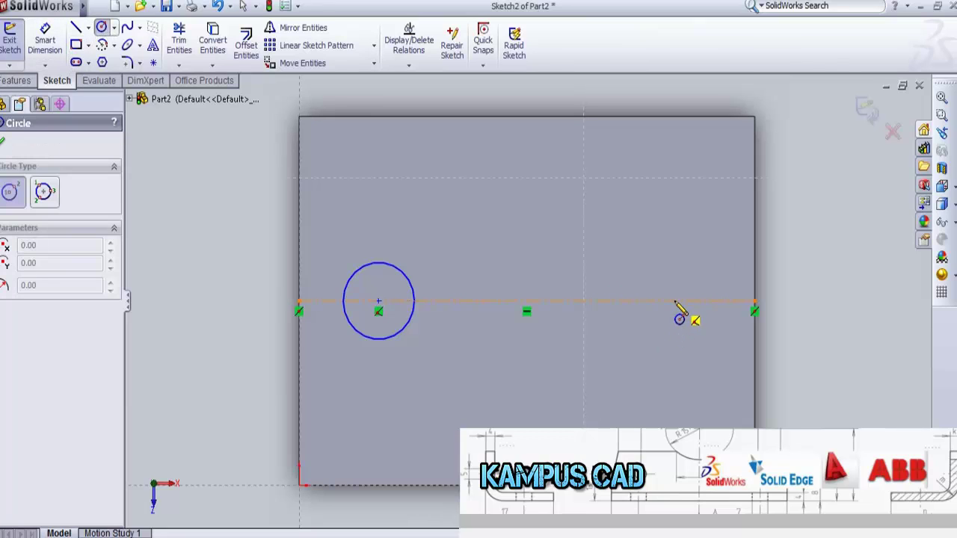
{"action": "left_click", "coordinate": [655, 301]}
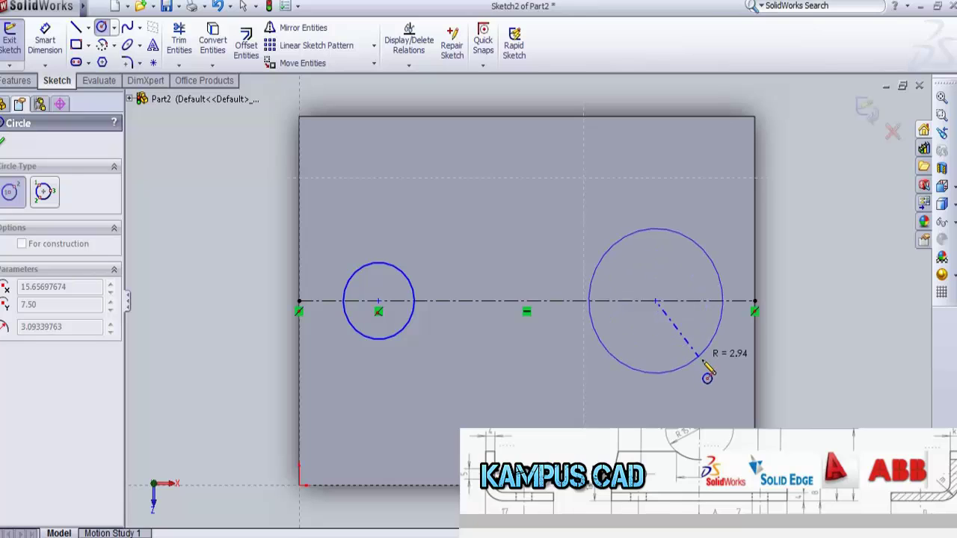
{"action": "left_click", "coordinate": [705, 362]}
{"action": "key", "text": "Escape"}
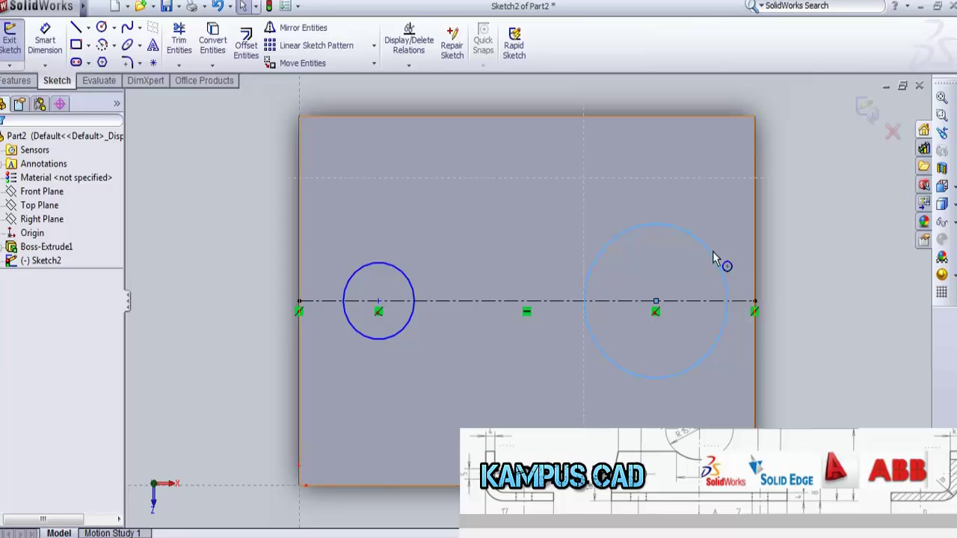
{"action": "left_click", "coordinate": [44, 41]}
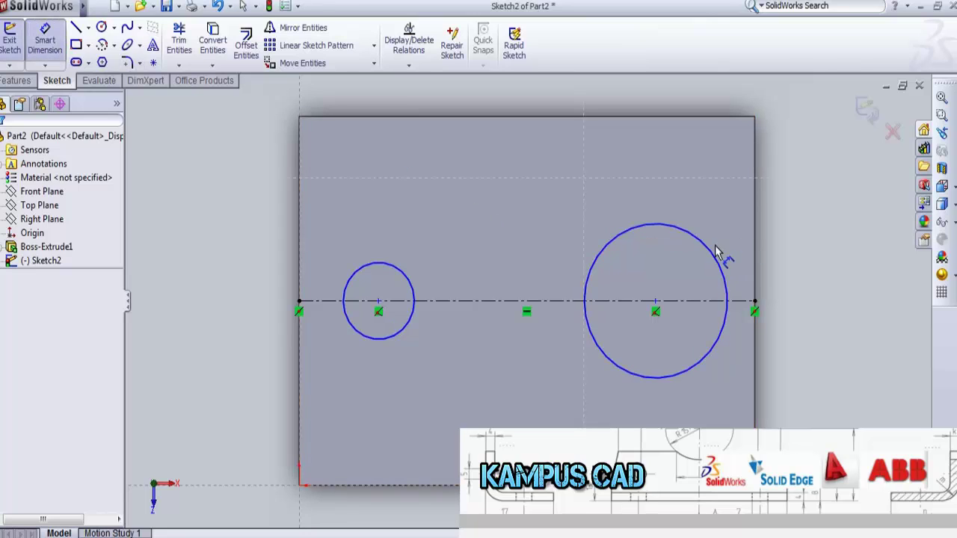
Give both circles 4 mm diameters and begin locating the left circle from the block edge
{"action": "left_click", "coordinate": [714, 255]}
{"action": "left_click", "coordinate": [723, 242]}
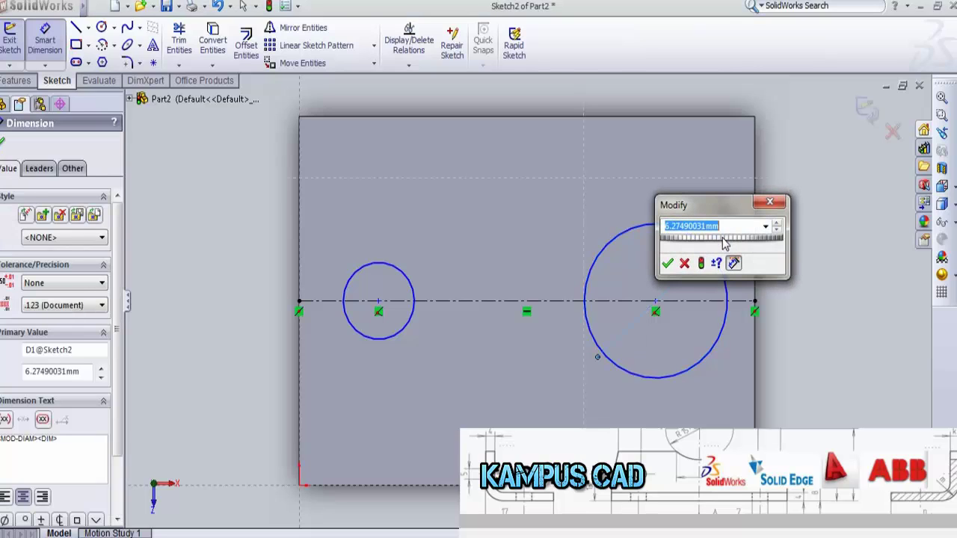
{"action": "type", "text": "4"}
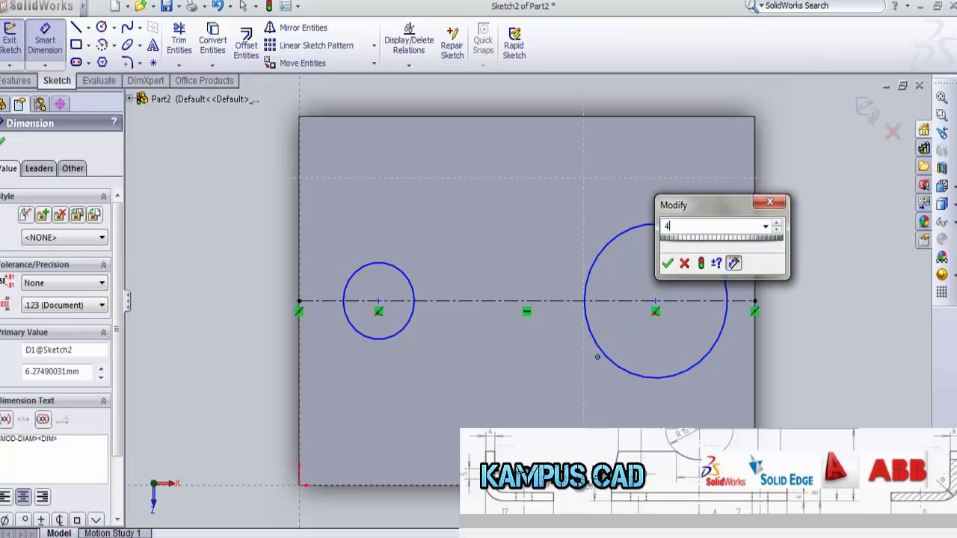
{"action": "left_click", "coordinate": [667, 263]}
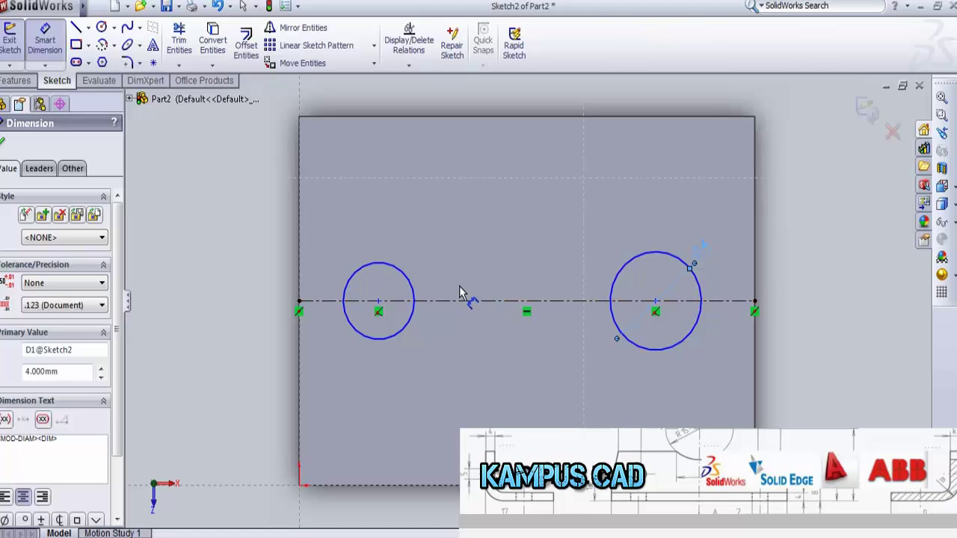
{"action": "left_click", "coordinate": [412, 291]}
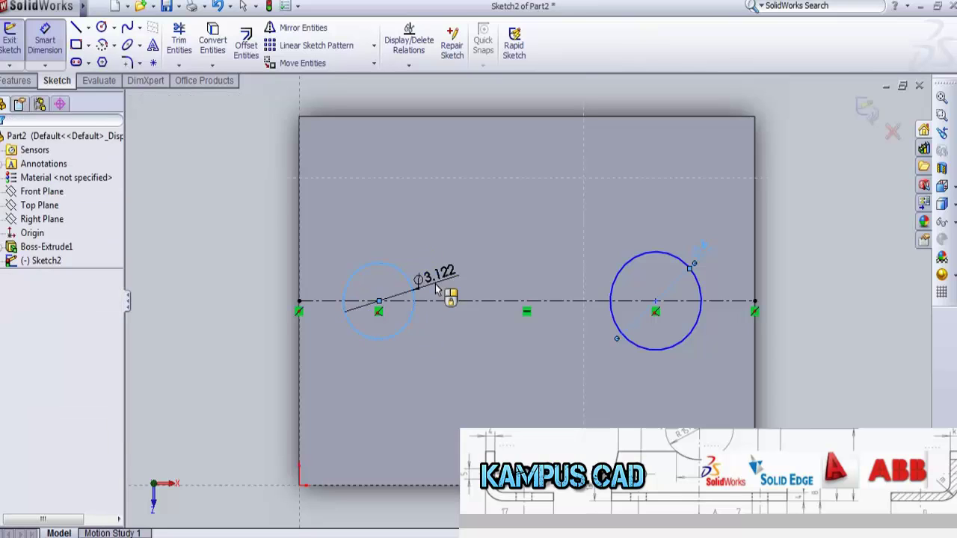
{"action": "left_click", "coordinate": [437, 290]}
{"action": "type", "text": "4"}
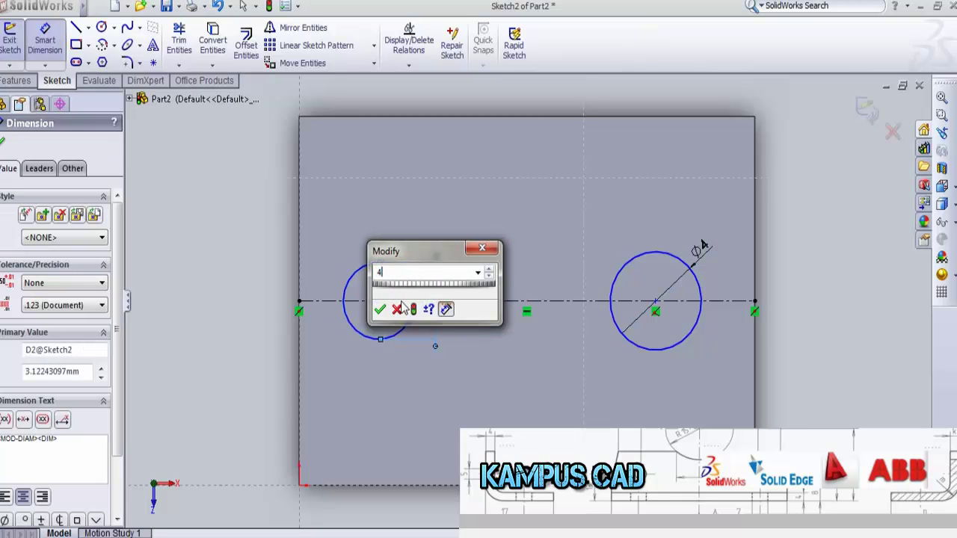
{"action": "left_click", "coordinate": [380, 310]}
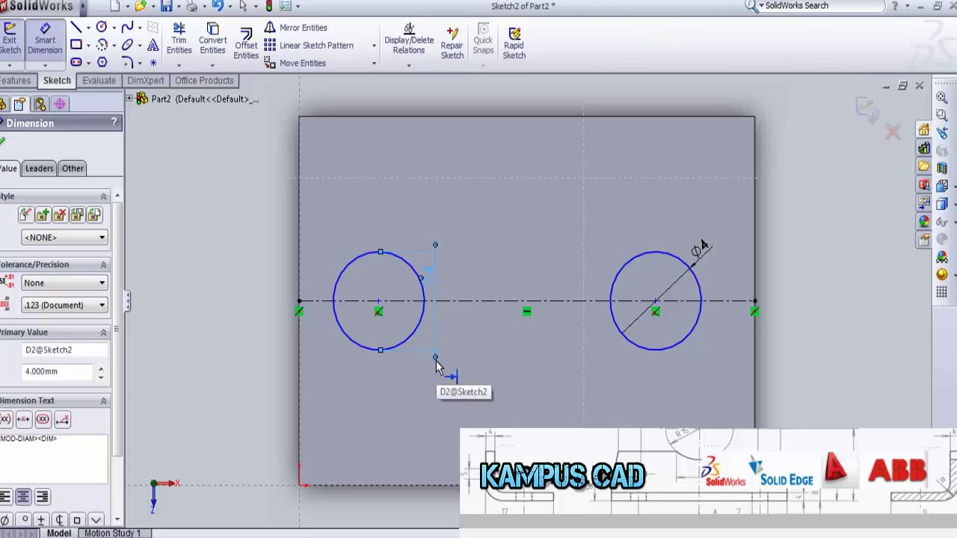
{"action": "left_click", "coordinate": [338, 303]}
{"action": "left_click", "coordinate": [298, 288]}
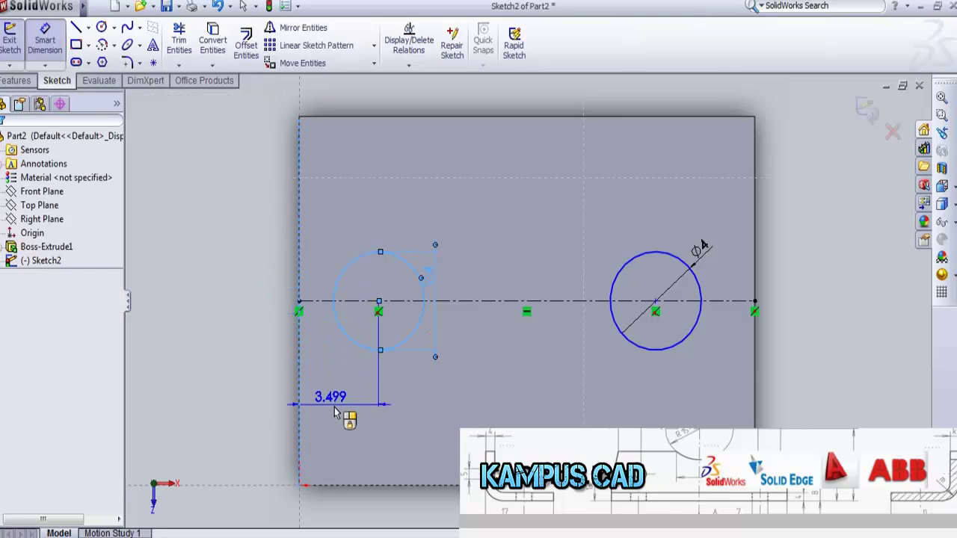
Place the left and right circle centres 7 mm from their nearest side edges
{"action": "left_click", "coordinate": [342, 420]}
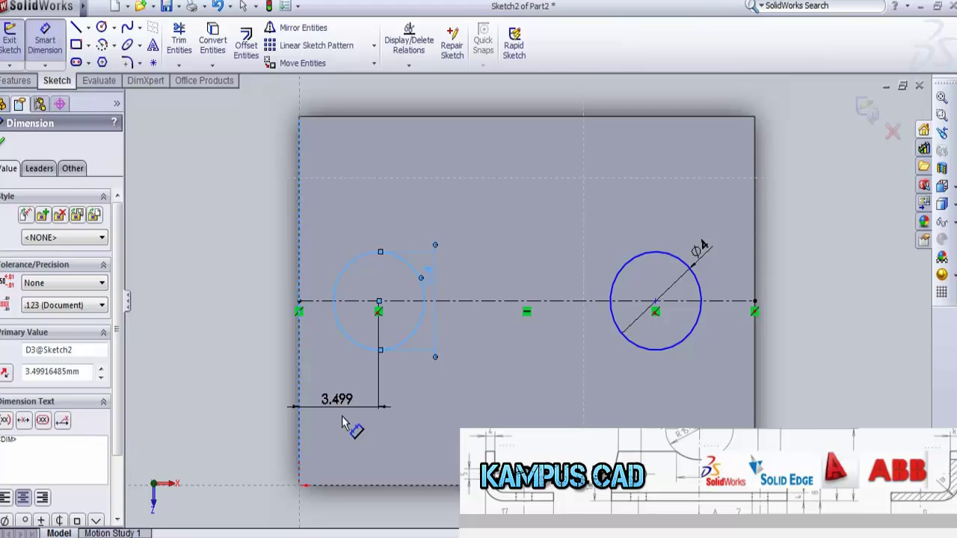
{"action": "type", "text": "7"}
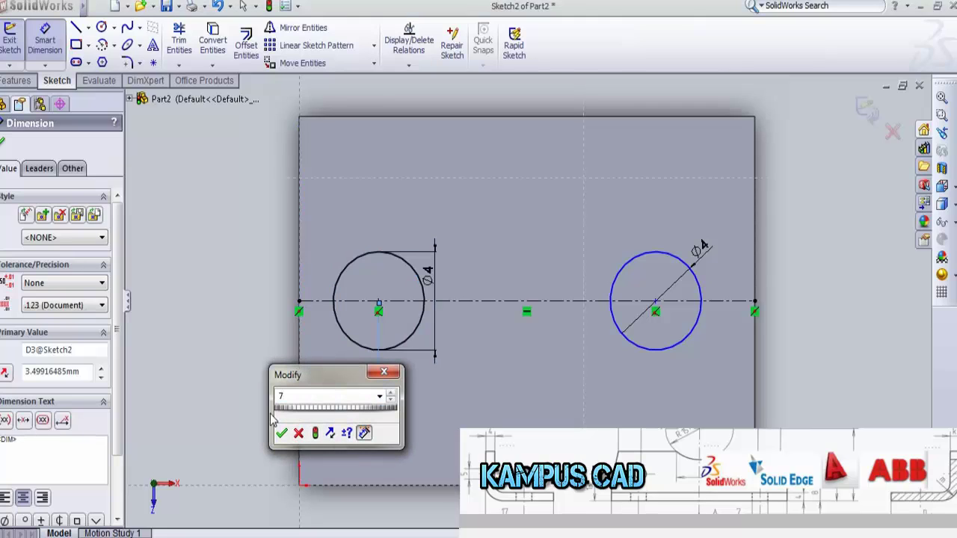
{"action": "left_click", "coordinate": [281, 434]}
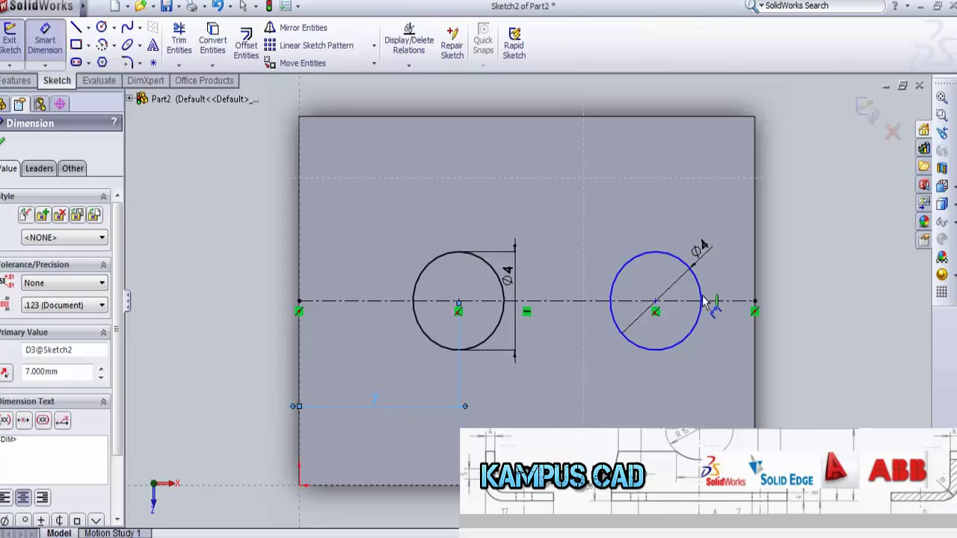
{"action": "left_click", "coordinate": [687, 348]}
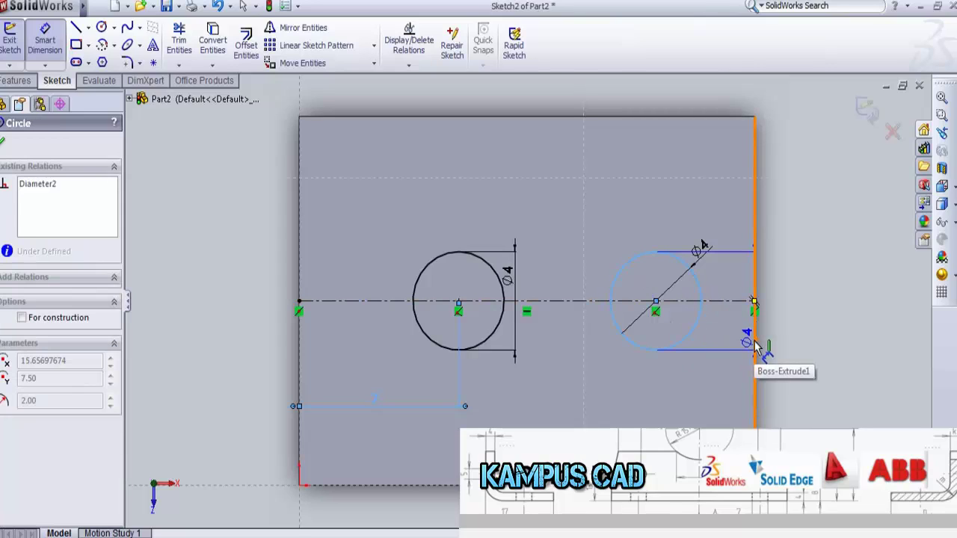
{"action": "left_click", "coordinate": [754, 326]}
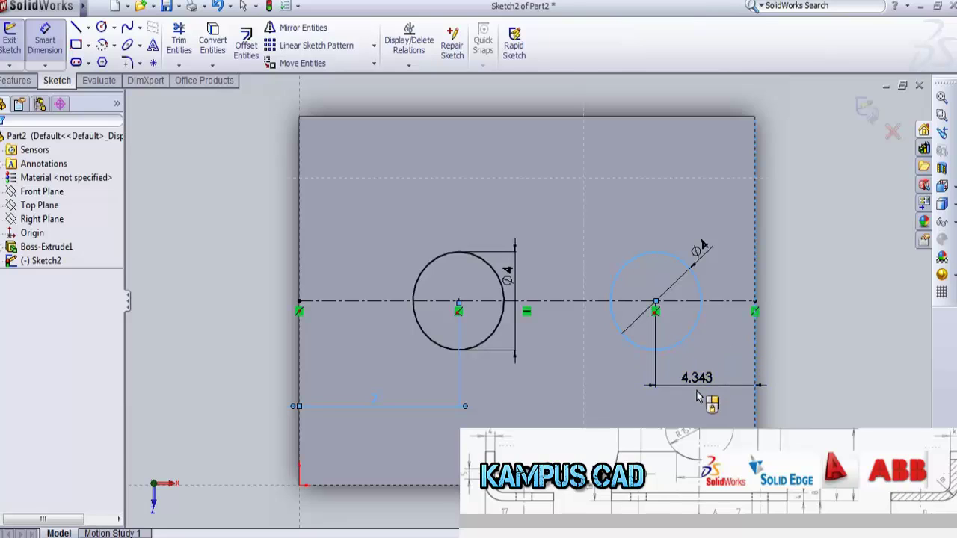
{"action": "left_click", "coordinate": [697, 391]}
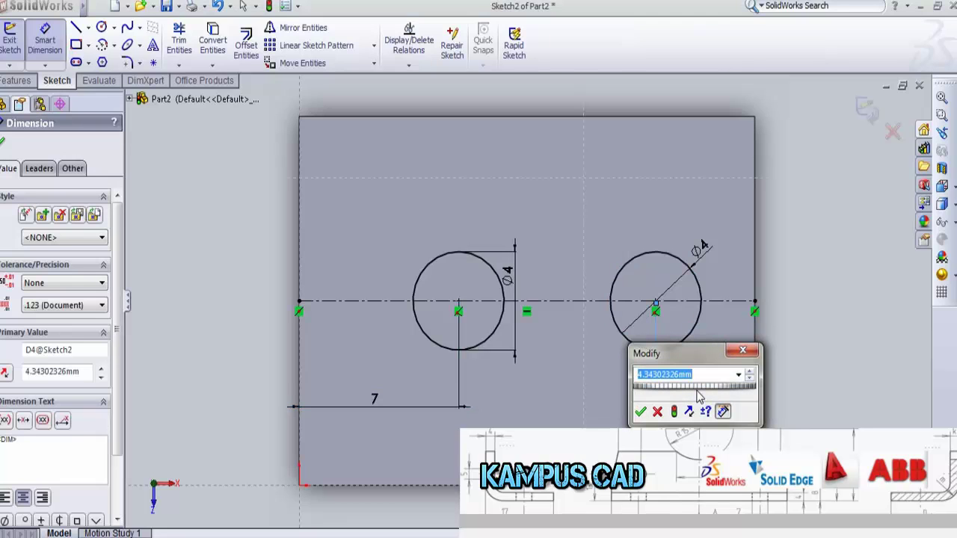
{"action": "type", "text": "7"}
{"action": "left_click", "coordinate": [640, 411]}
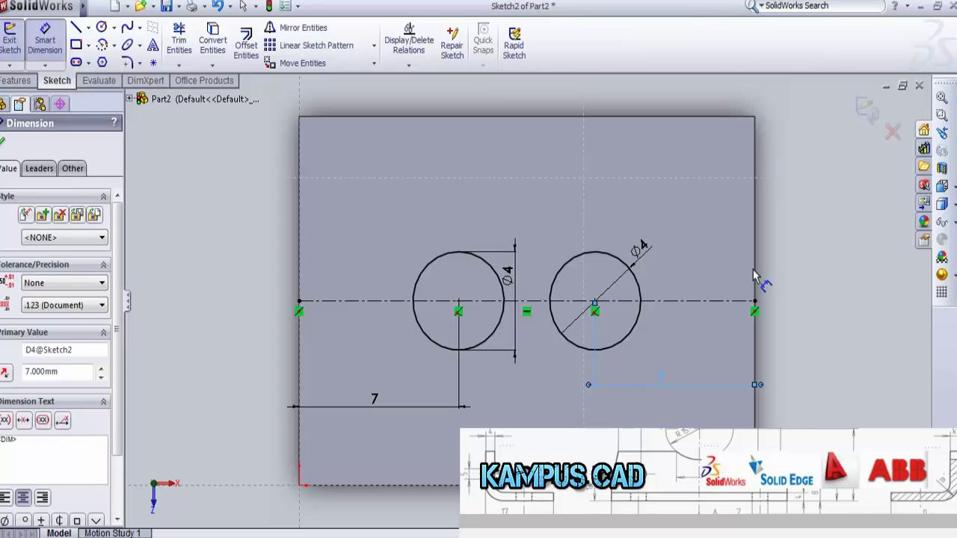
Exit the terminal sketch and open Sketch1, the block outline, for editing
{"action": "left_click", "coordinate": [867, 109]}
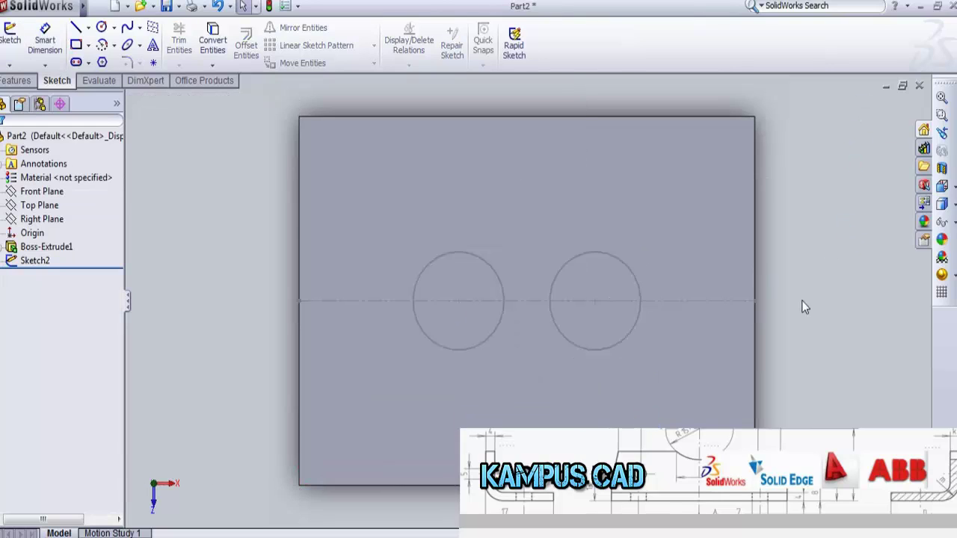
{"action": "left_click", "coordinate": [5, 246]}
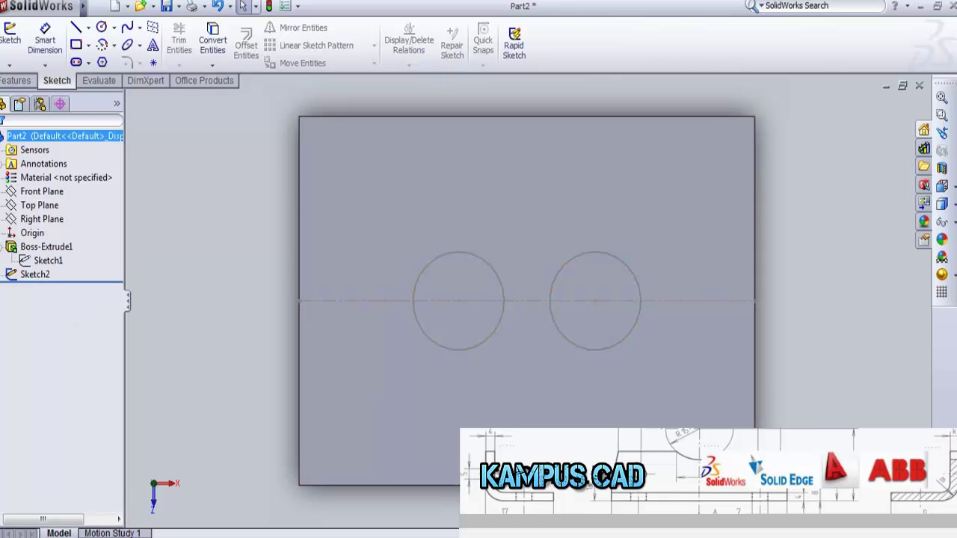
{"action": "left_click", "coordinate": [48, 260]}
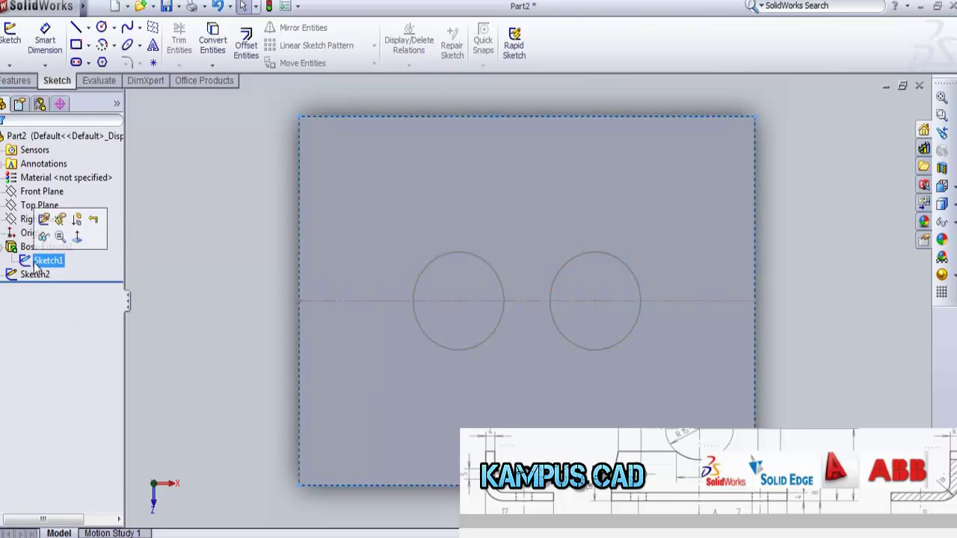
{"action": "left_click", "coordinate": [44, 220]}
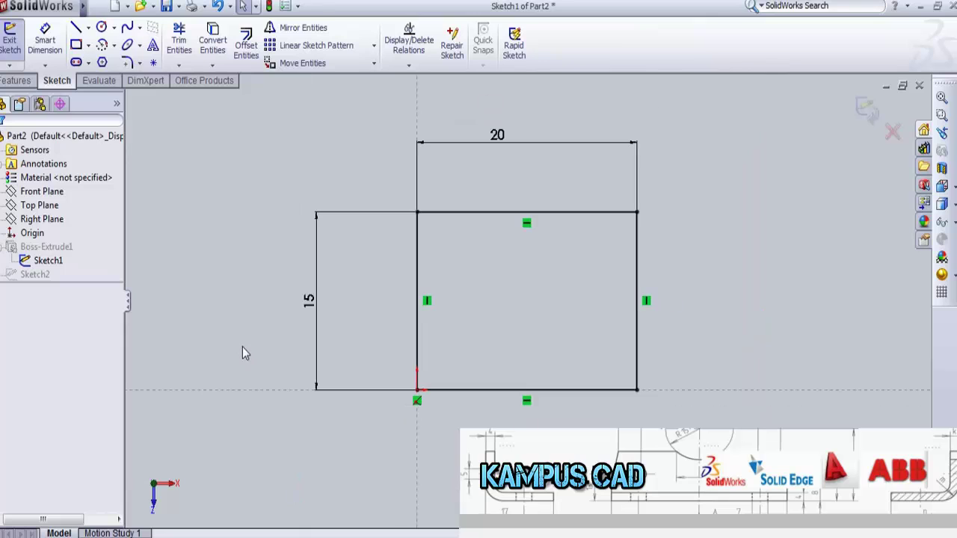
Change the block's width dimension from 20 mm to 25 mm, then select Sketch2
{"action": "left_click", "coordinate": [499, 135]}
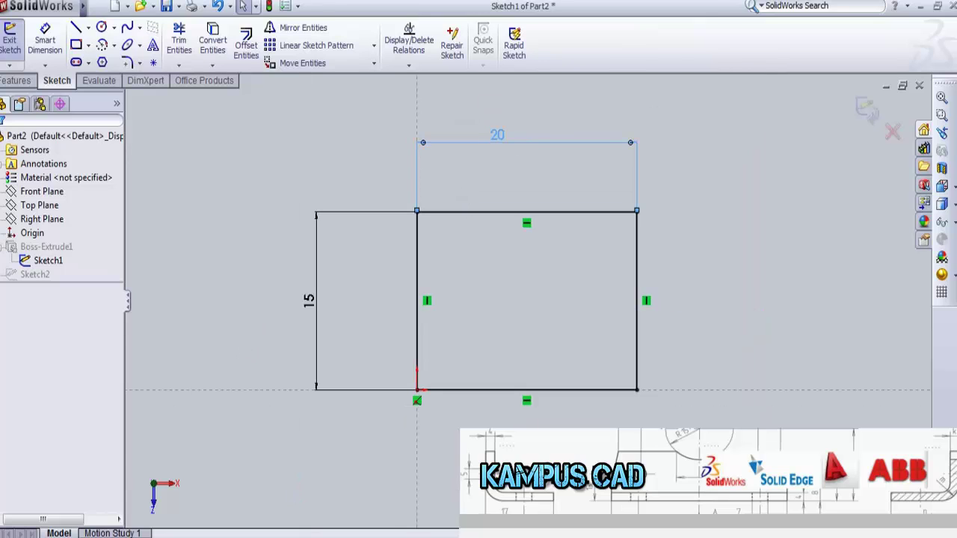
{"action": "double_click", "coordinate": [497, 146]}
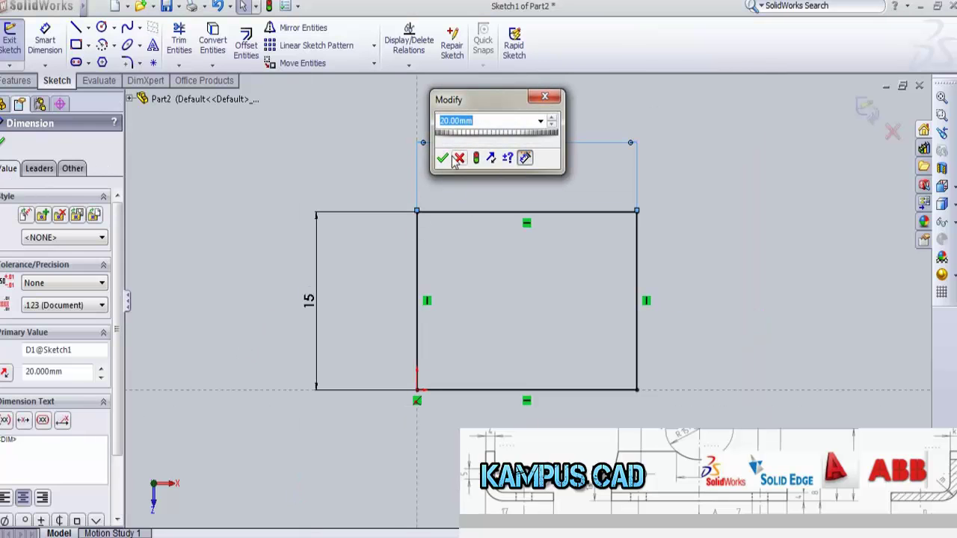
{"action": "left_click", "coordinate": [449, 122]}
{"action": "type", "text": "25"}
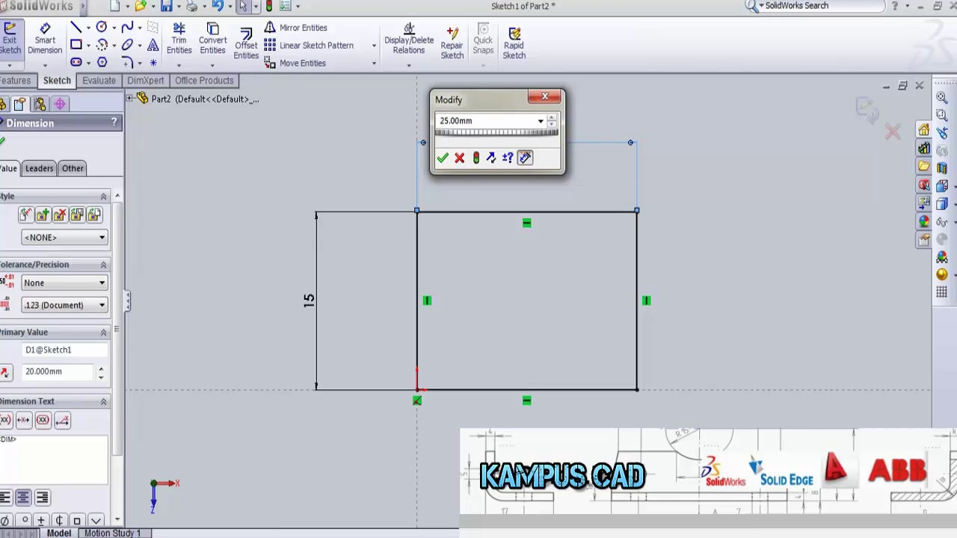
{"action": "left_click", "coordinate": [443, 158]}
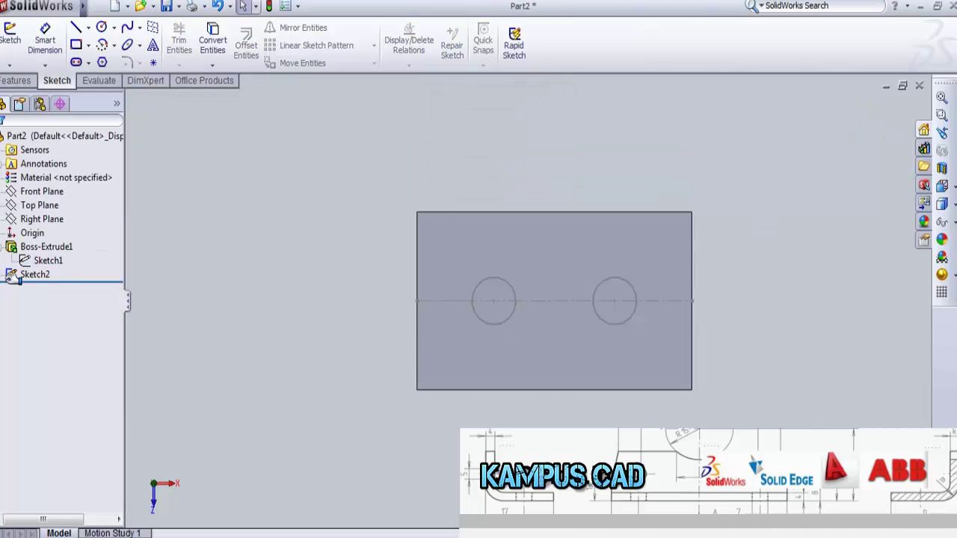
{"action": "left_click", "coordinate": [26, 275]}
Extrude Sketch2's two 4 mm circles 1 mm (Blind) as Boss-Extrude2
{"action": "left_click", "coordinate": [10, 34]}
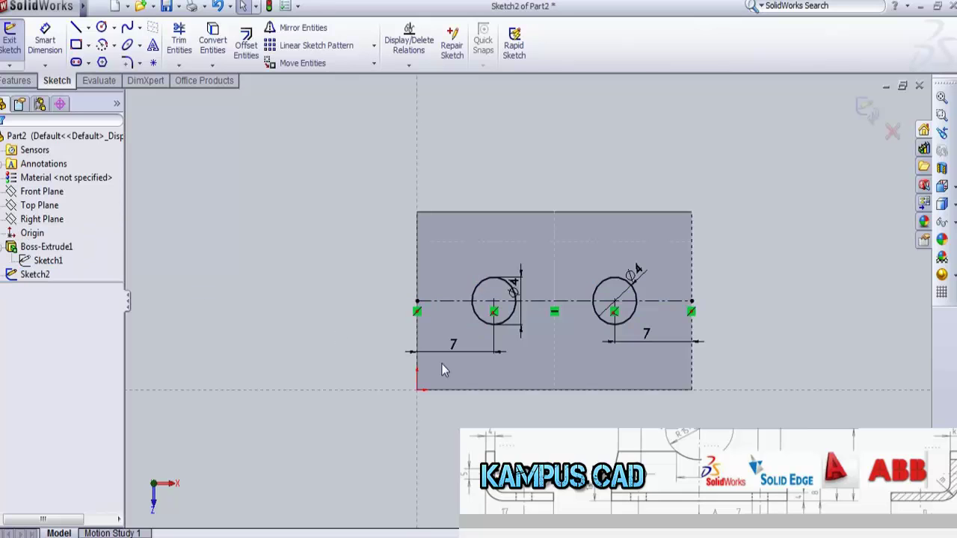
{"action": "scroll", "coordinate": [578, 324], "scroll_direction": "down", "scroll_amount": 3}
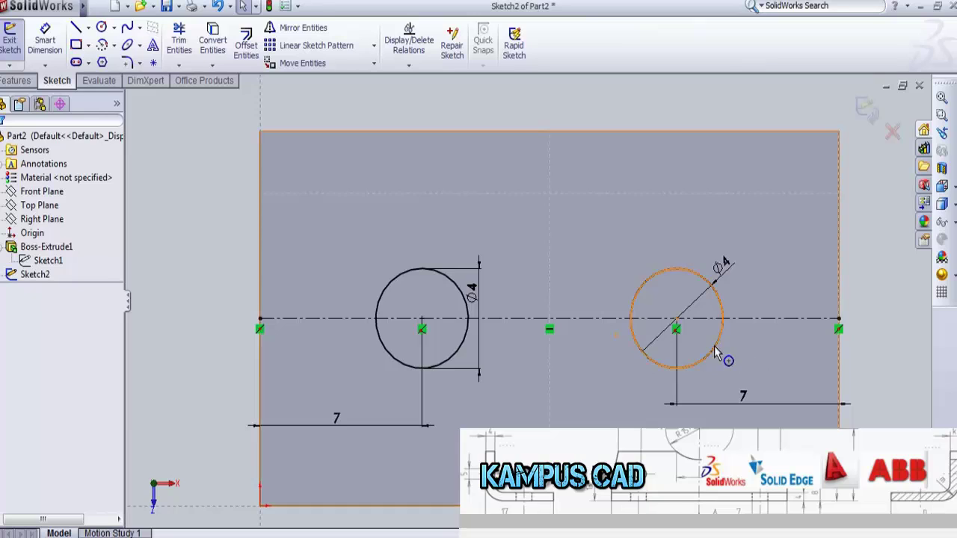
{"action": "middle_click_drag", "start_coordinate": [712, 355], "coordinate": [672, 346], "text": "ctrl"}
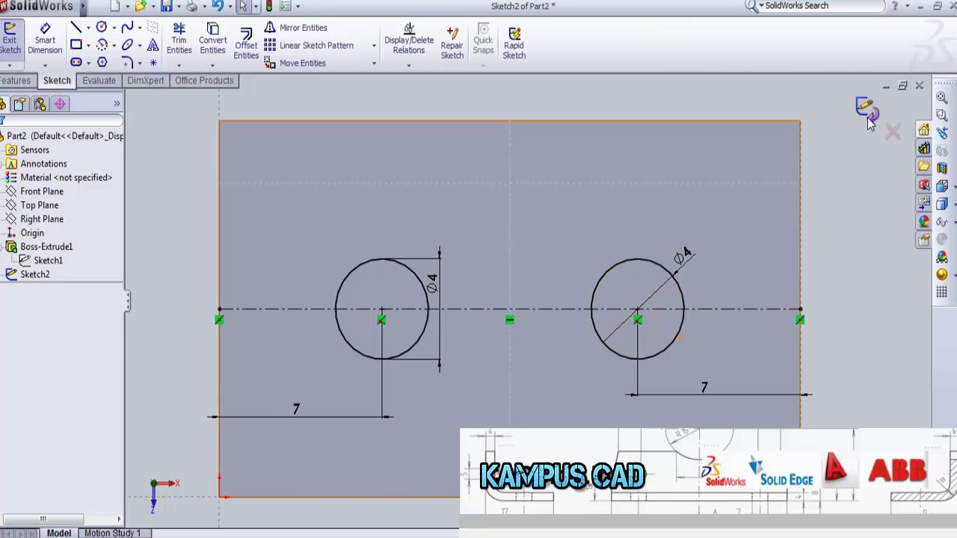
{"action": "left_click", "coordinate": [14, 80]}
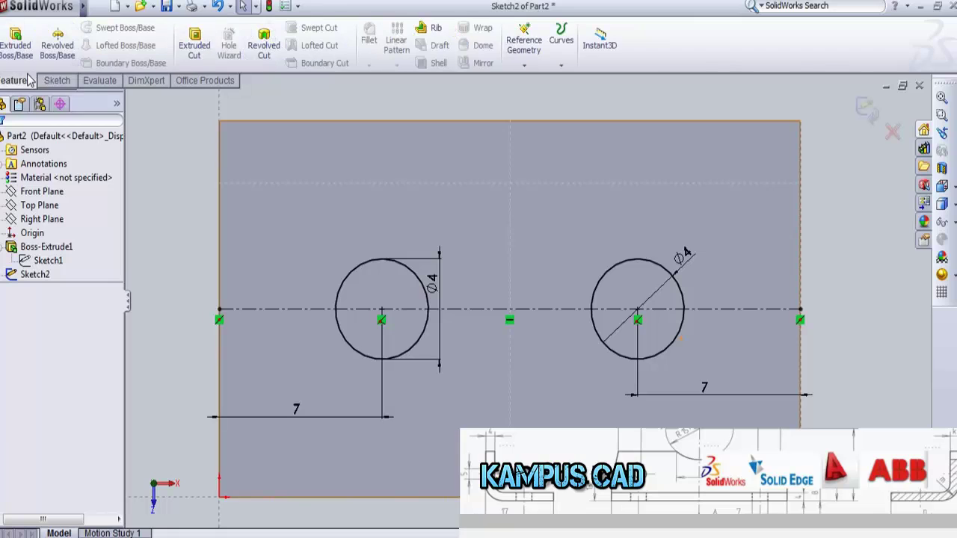
{"action": "left_click", "coordinate": [287, 310]}
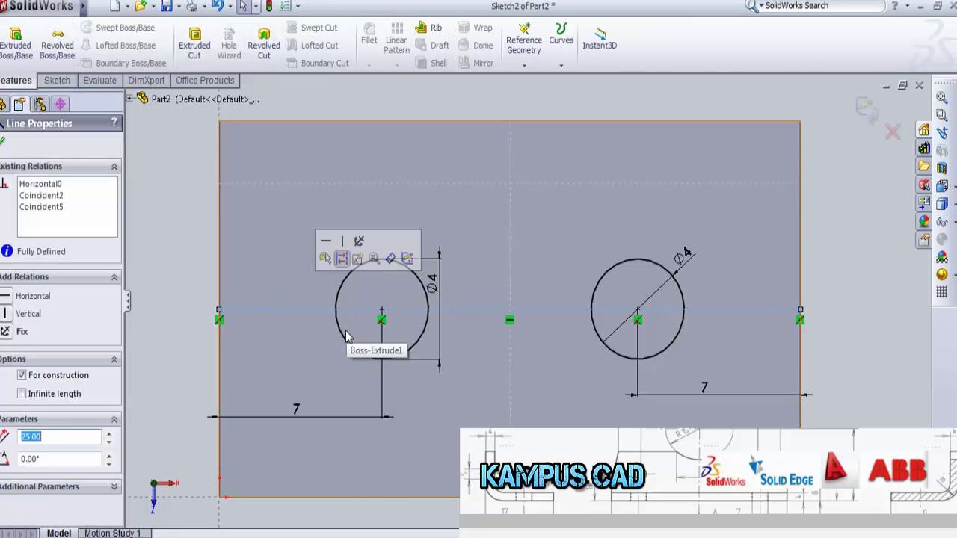
{"action": "key", "text": "Escape"}
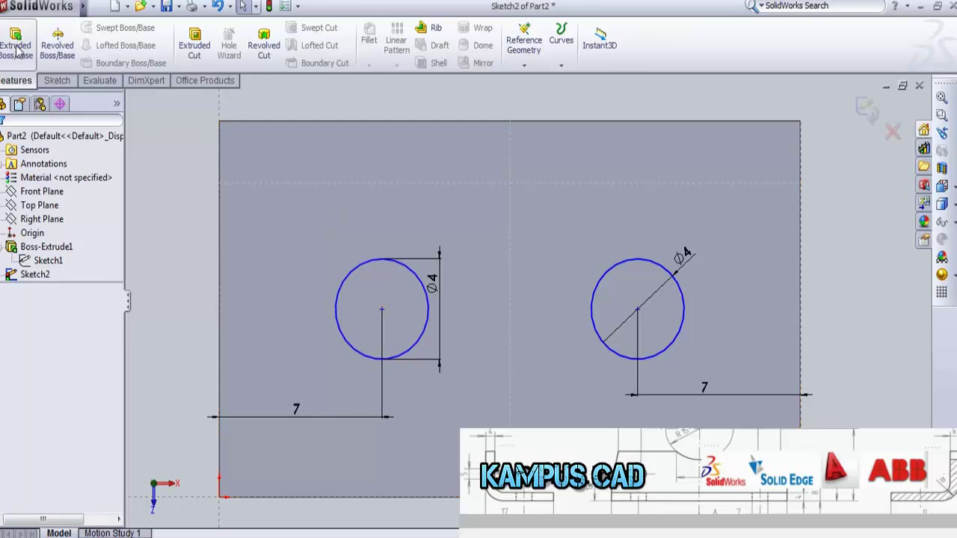
{"action": "left_click", "coordinate": [15, 45]}
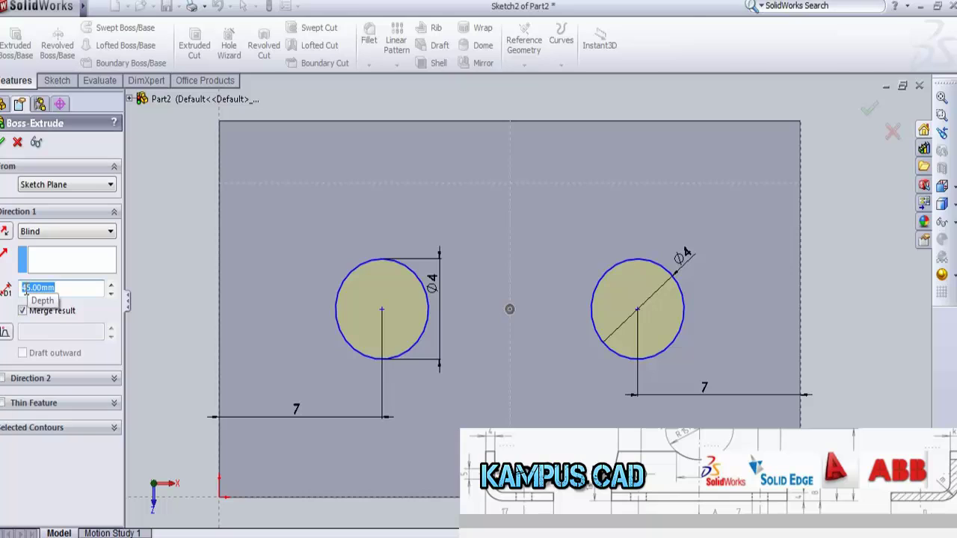
{"action": "type", "text": "1"}
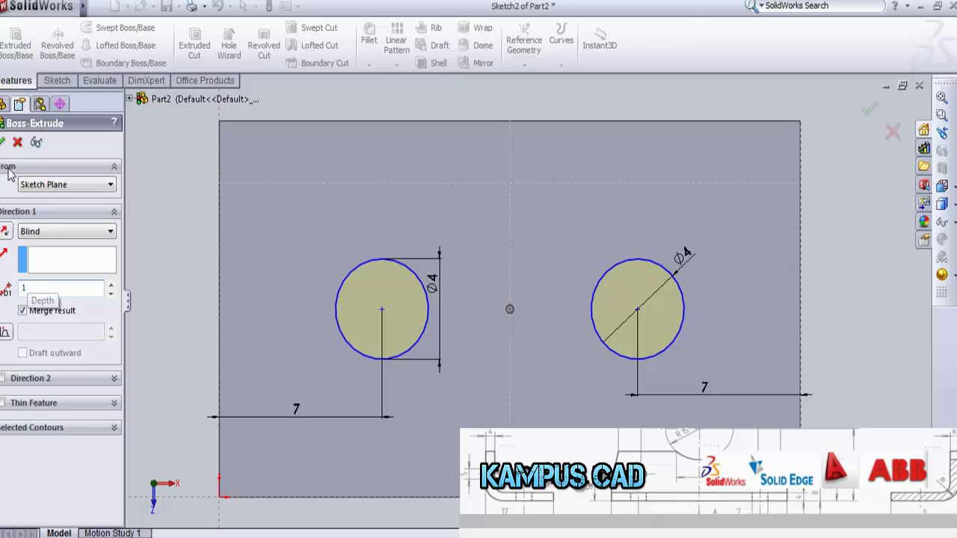
{"action": "key", "text": "Return"}
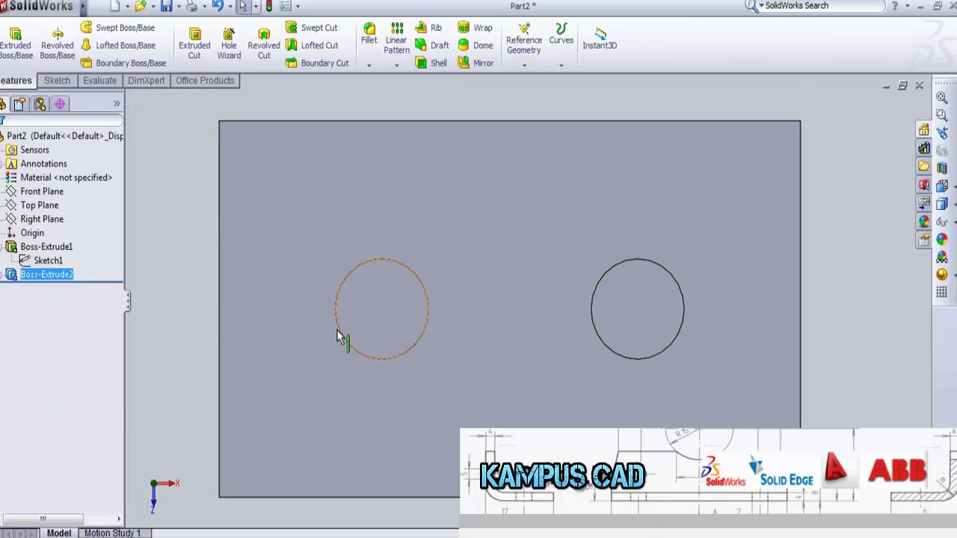
Select the left terminal's top face and view it Normal To, fitted in the window
{"action": "mouse_move", "coordinate": [342, 332]}
{"action": "middle_mouse_down"}
{"action": "mouse_move", "coordinate": [273, 277]}
{"action": "mouse_move", "coordinate": [334, 266]}
{"action": "mouse_move", "coordinate": [339, 322]}
{"action": "middle_mouse_up"}
{"action": "left_click", "coordinate": [399, 287]}
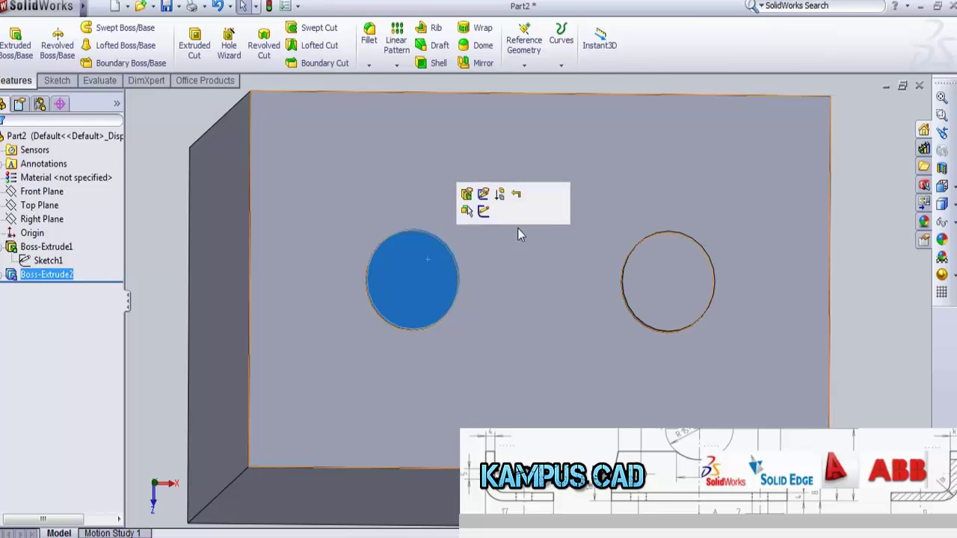
{"action": "left_click", "coordinate": [541, 211]}
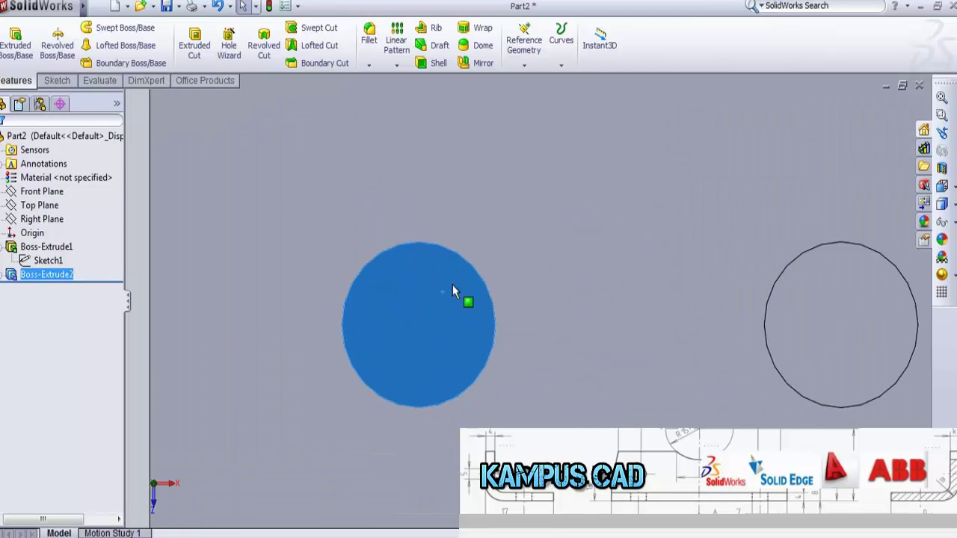
{"action": "left_click", "coordinate": [57, 80]}
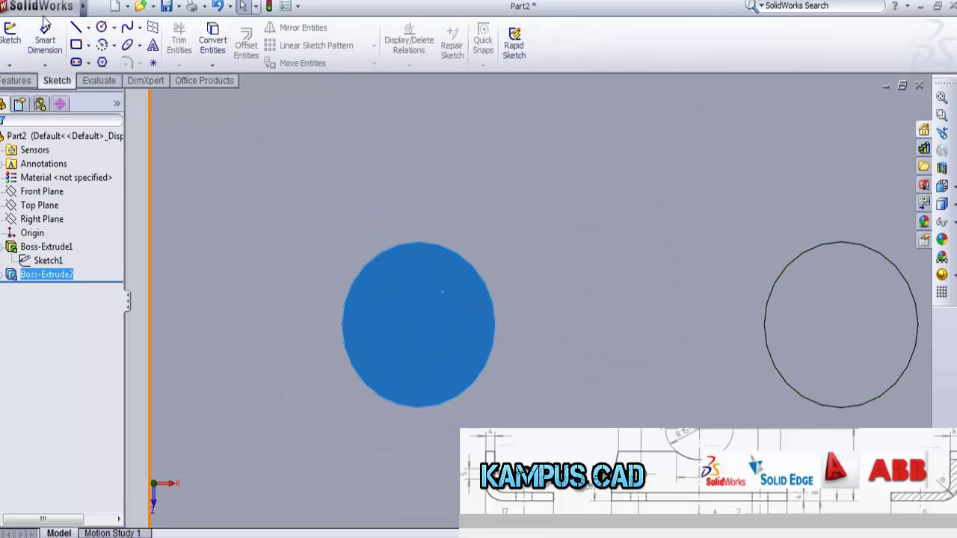
{"action": "key", "text": "f"}
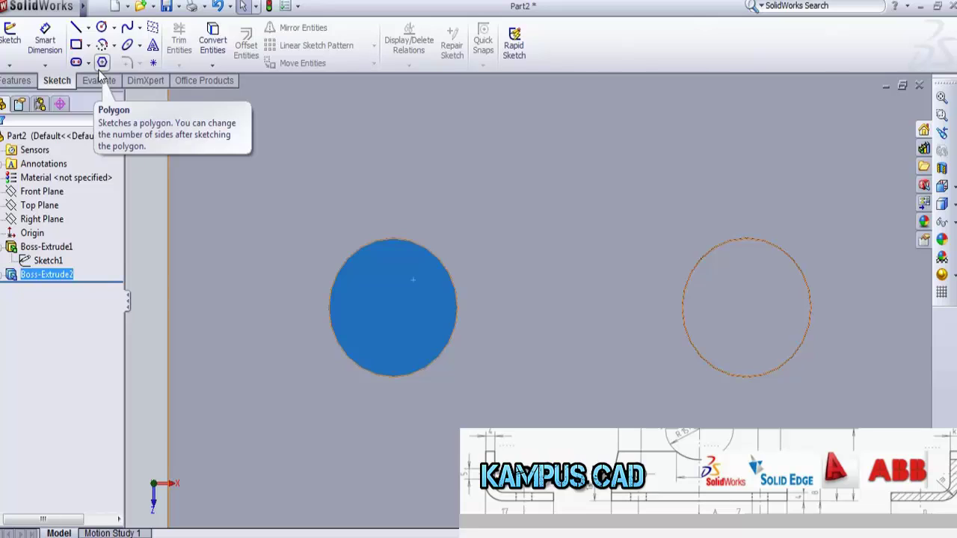
Draw a circle of about 1.81 mm radius concentric with the left terminal outline
{"action": "left_click", "coordinate": [101, 28]}
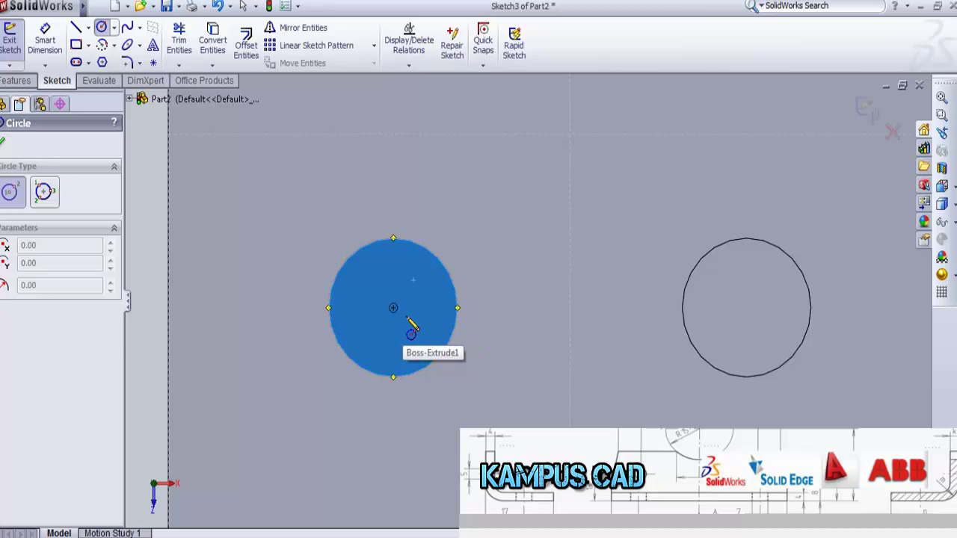
{"action": "left_click", "coordinate": [394, 308]}
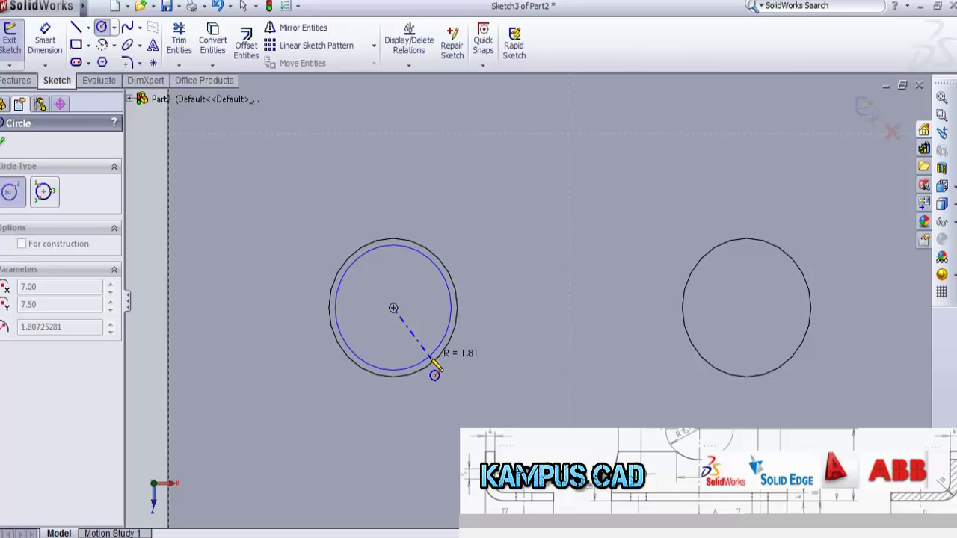
{"action": "left_click", "coordinate": [431, 361]}
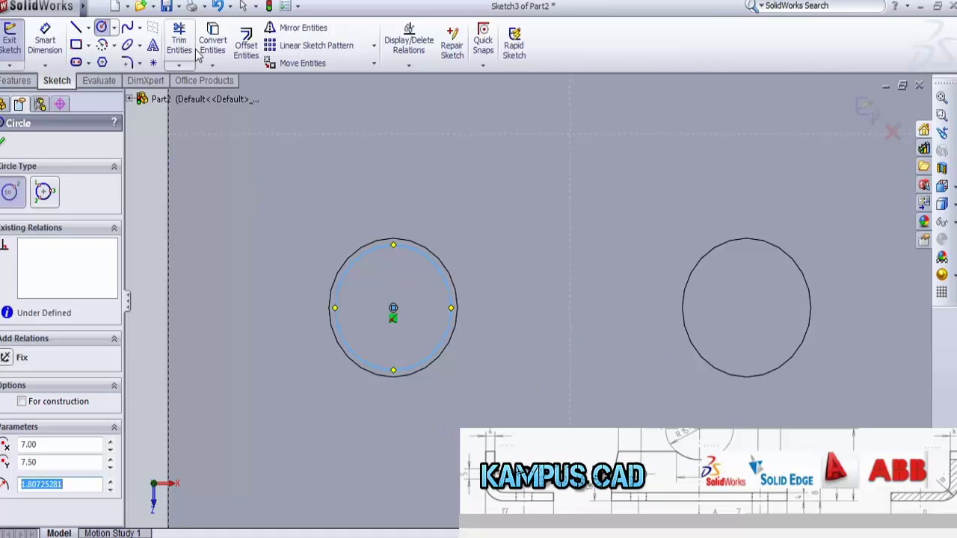
{"action": "left_click", "coordinate": [103, 63]}
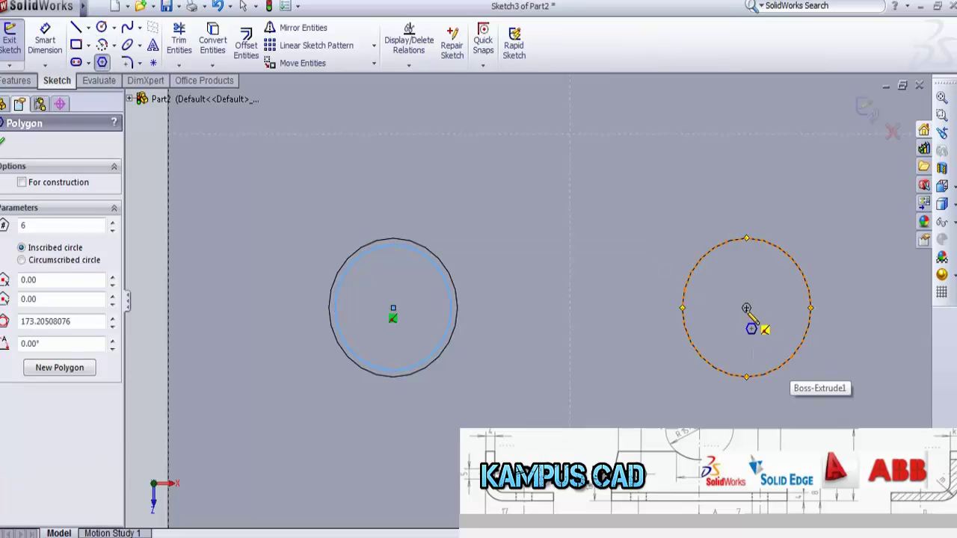
Draw a hexagon centred on the right terminal circle
{"action": "left_click", "coordinate": [746, 308]}
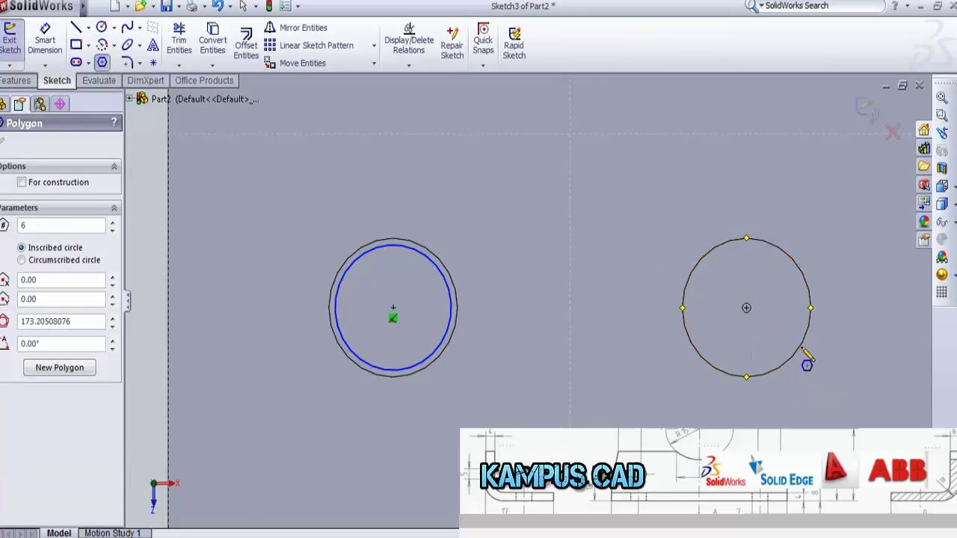
{"action": "left_click", "coordinate": [821, 390]}
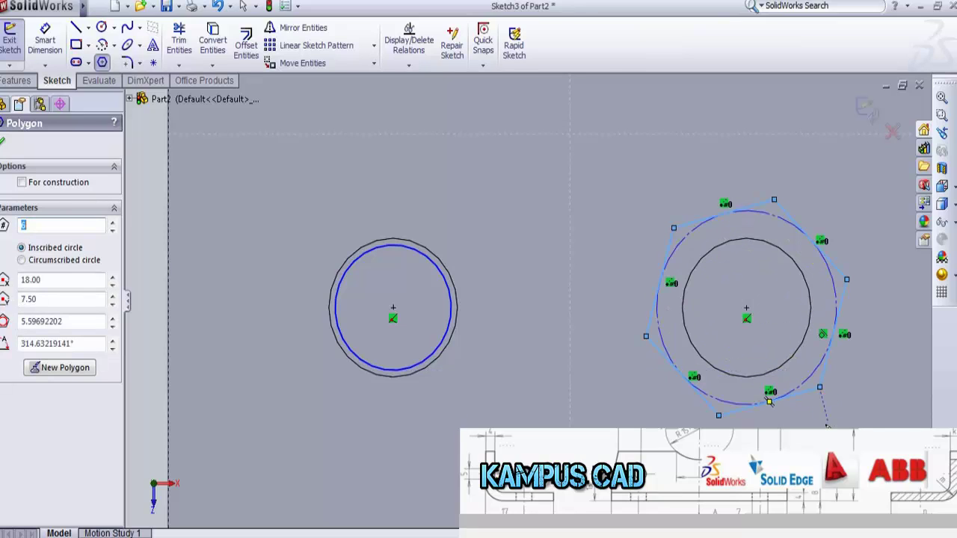
{"action": "key", "text": "Escape"}
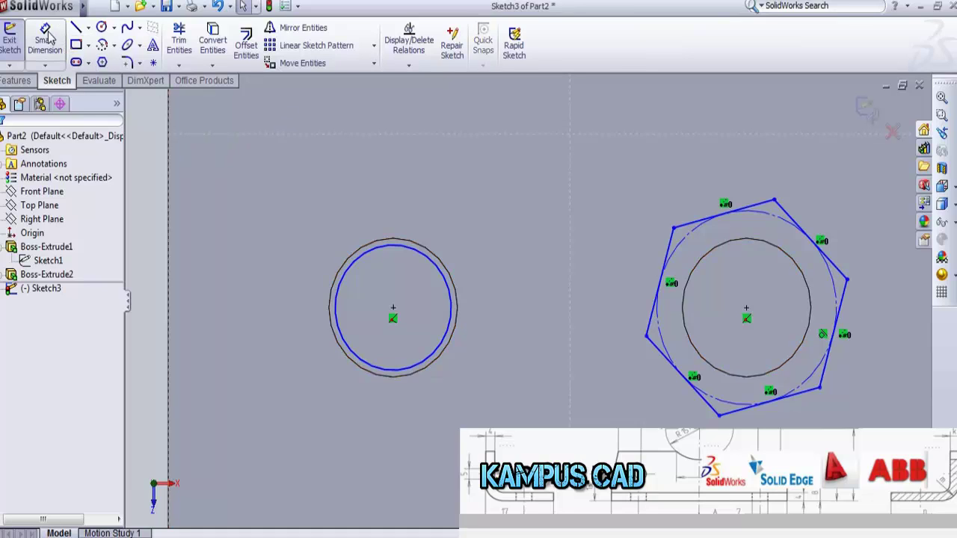
Dimension one hexagon edge to 4 mm and exit the sketch
{"action": "left_click", "coordinate": [45, 39]}
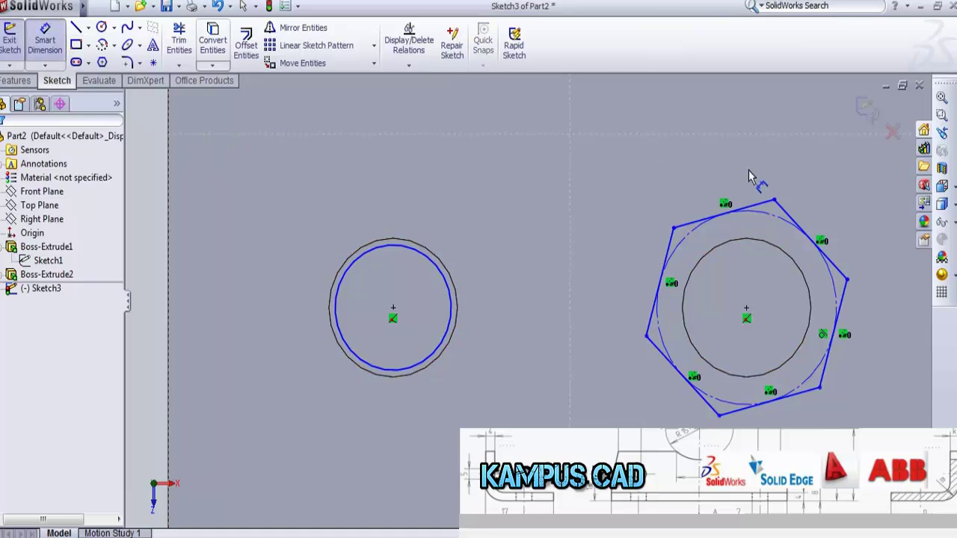
{"action": "left_click", "coordinate": [794, 222]}
{"action": "left_click", "coordinate": [822, 215]}
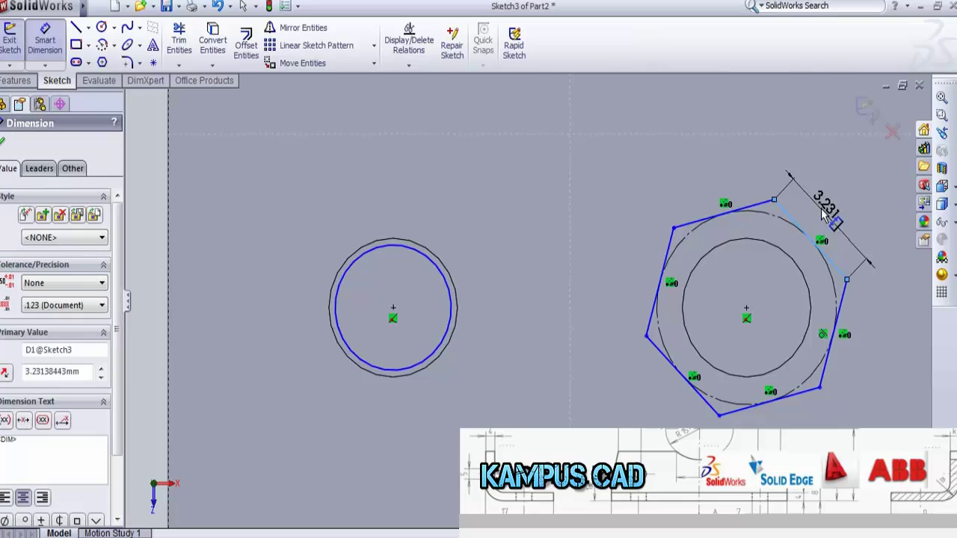
{"action": "left_click", "coordinate": [822, 217]}
{"action": "type", "text": "4"}
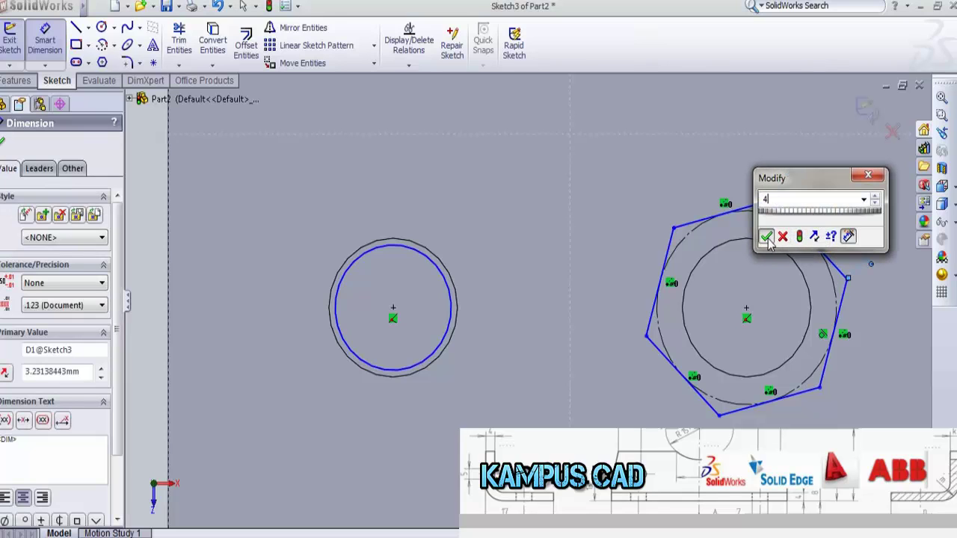
{"action": "left_click", "coordinate": [767, 237]}
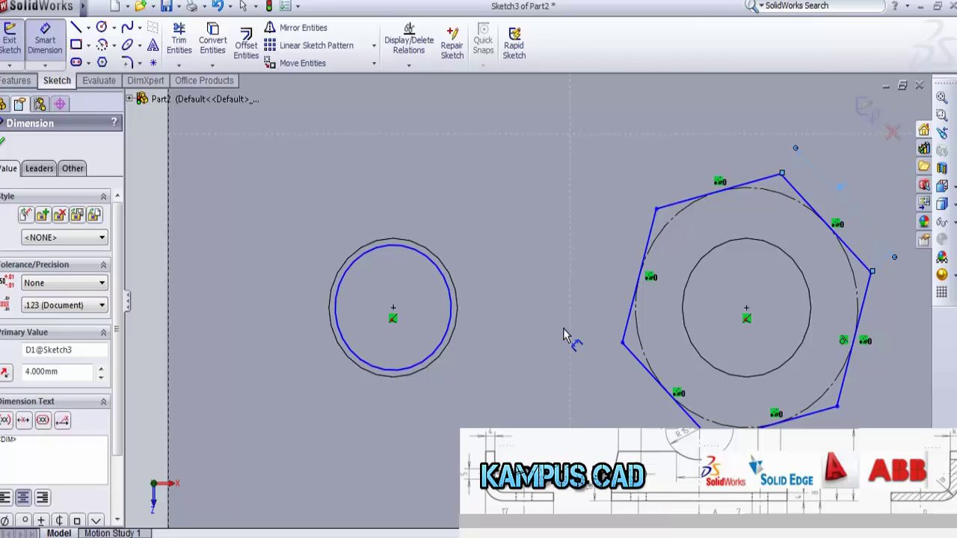
{"action": "scroll", "coordinate": [655, 359], "scroll_direction": "up", "scroll_amount": 2}
{"action": "scroll", "coordinate": [752, 331], "scroll_direction": "down", "scroll_amount": 1}
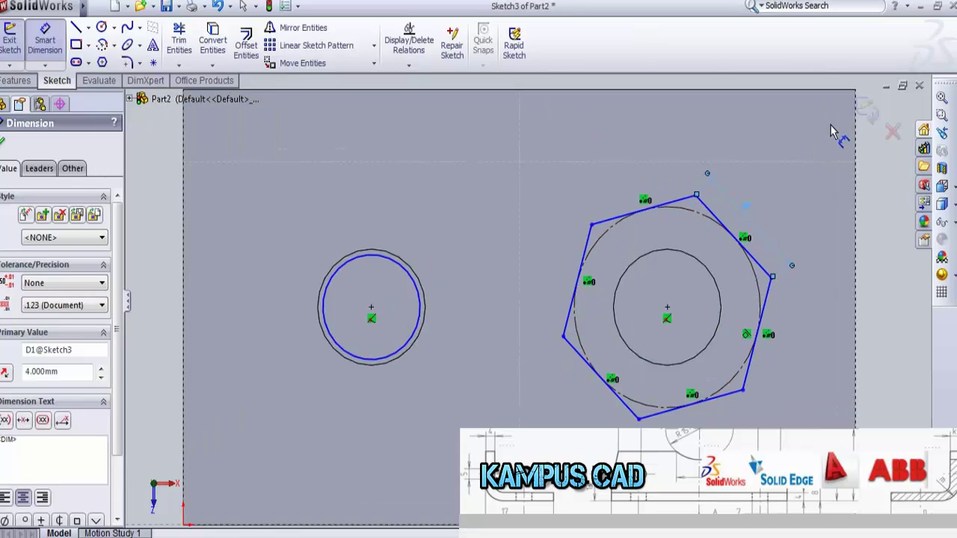
{"action": "left_click", "coordinate": [868, 111]}
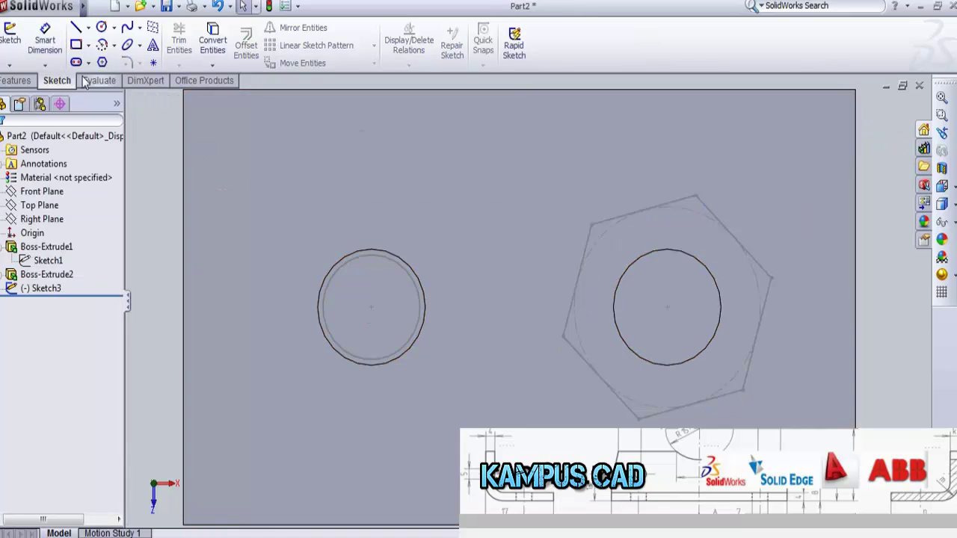
Extrude Sketch3's hexagon region 3 mm (Blind) as Boss-Extrude3
{"action": "left_click", "coordinate": [15, 80]}
{"action": "left_click", "coordinate": [16, 44]}
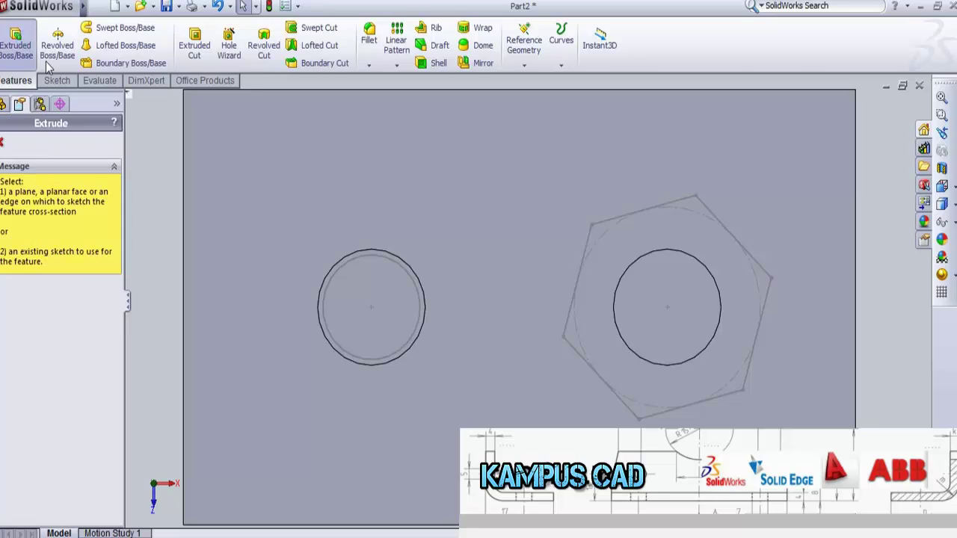
{"action": "left_click", "coordinate": [502, 368]}
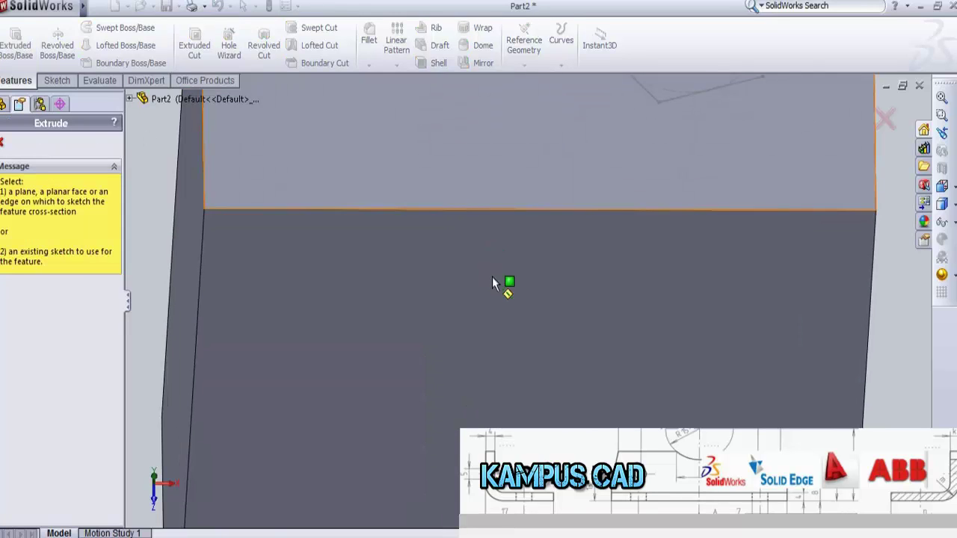
{"action": "scroll", "coordinate": [493, 282], "scroll_direction": "up", "scroll_amount": 3}
{"action": "scroll", "coordinate": [519, 181], "scroll_direction": "up", "scroll_amount": 3}
{"action": "scroll", "coordinate": [551, 147], "scroll_direction": "up", "scroll_amount": 3}
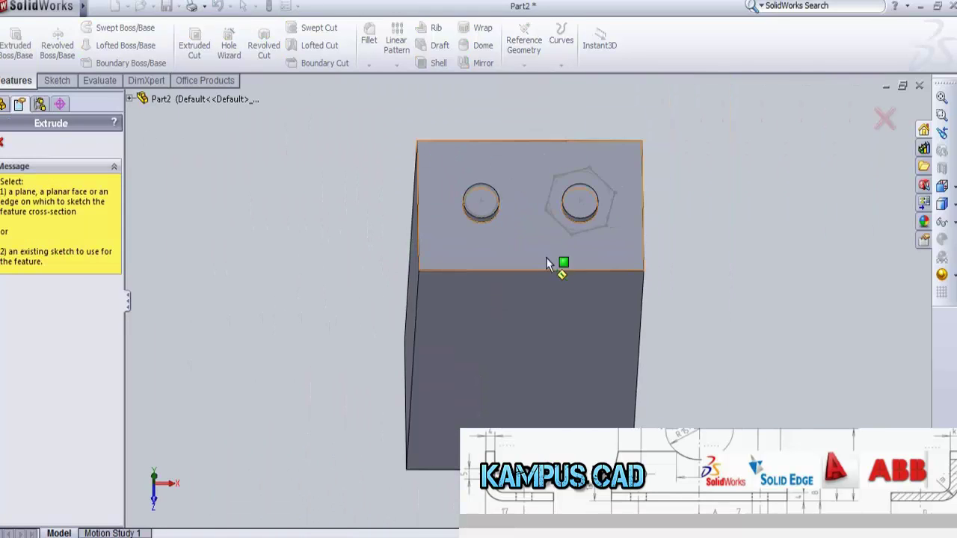
{"action": "left_click", "coordinate": [572, 171]}
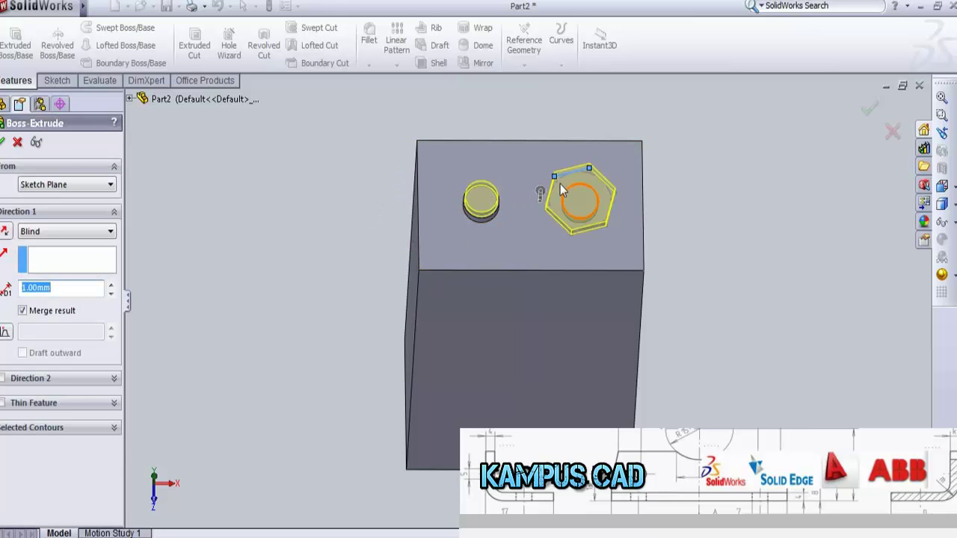
{"action": "scroll", "coordinate": [523, 194], "scroll_direction": "down", "scroll_amount": 2}
{"action": "scroll", "coordinate": [554, 247], "scroll_direction": "down", "scroll_amount": 2}
{"action": "type", "text": "3"}
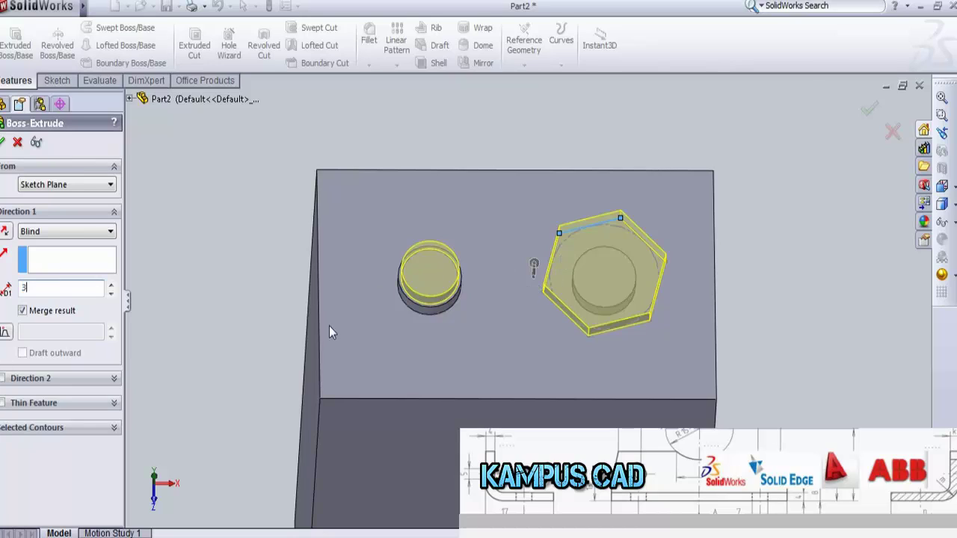
{"action": "key", "text": "Return"}
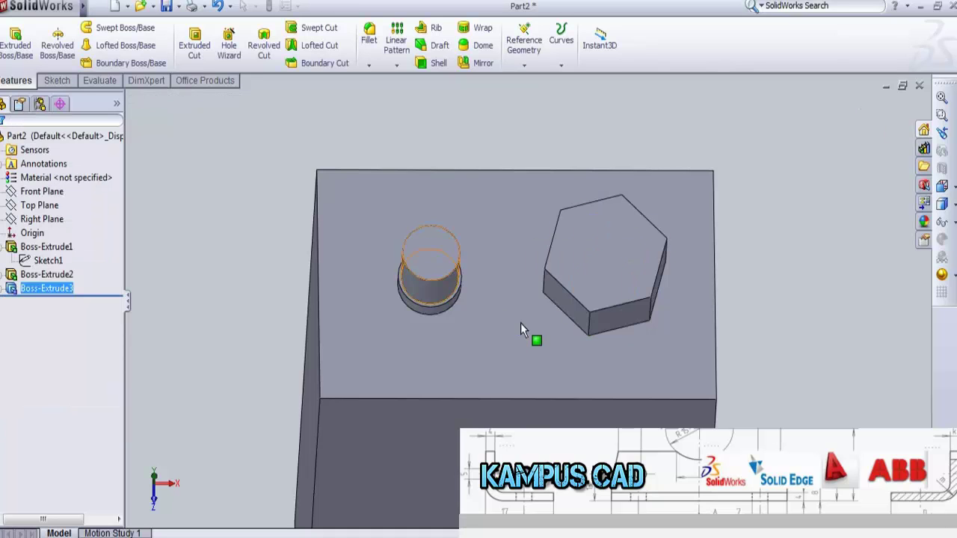
Select the round terminal's top face, view it Normal To, and start Sketch4 on it
{"action": "scroll", "coordinate": [593, 252], "scroll_direction": "up", "scroll_amount": 1}
{"action": "scroll", "coordinate": [538, 284], "scroll_direction": "down", "scroll_amount": 2}
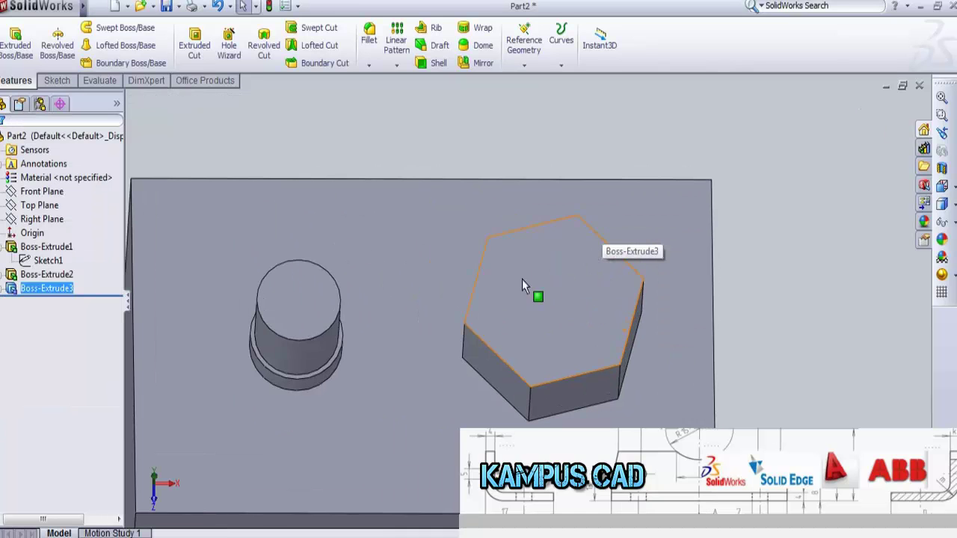
{"action": "scroll", "coordinate": [382, 353], "scroll_direction": "up", "scroll_amount": 1}
{"action": "scroll", "coordinate": [398, 349], "scroll_direction": "down", "scroll_amount": 2}
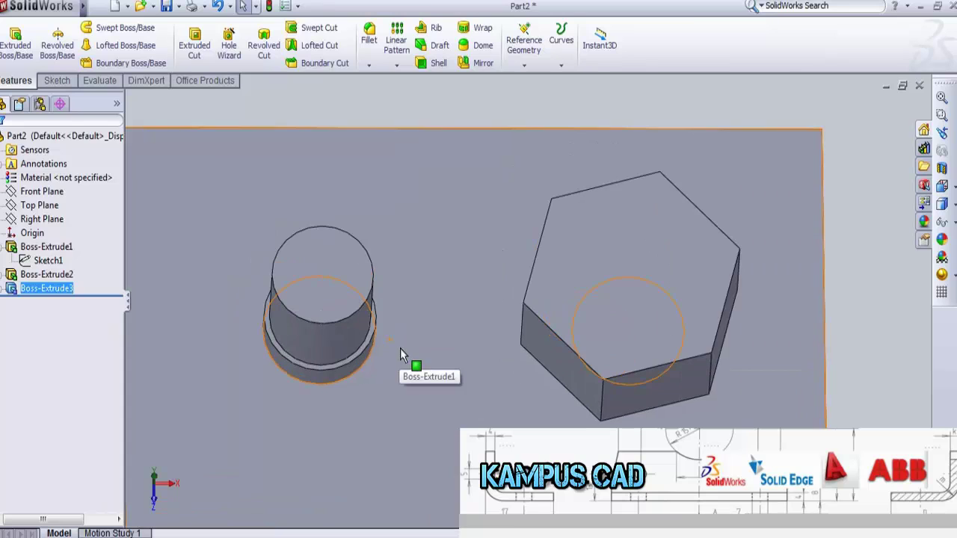
{"action": "left_click", "coordinate": [322, 273]}
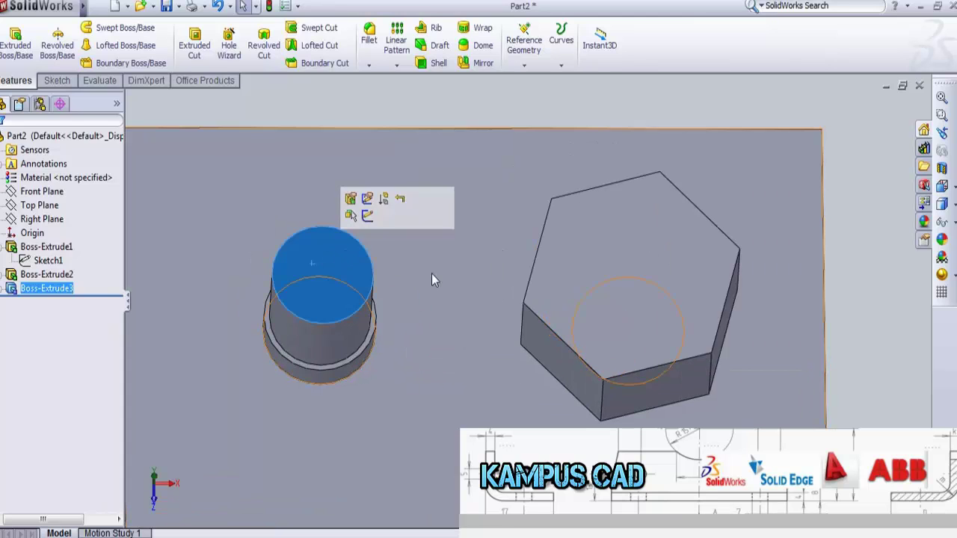
{"action": "left_click", "coordinate": [417, 223]}
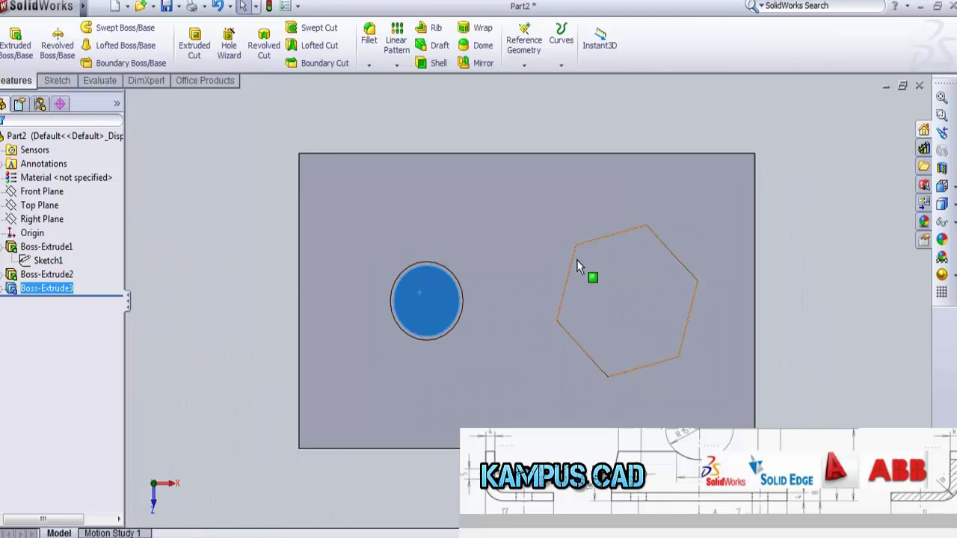
{"action": "scroll", "coordinate": [576, 262], "scroll_direction": "down", "scroll_amount": 2}
{"action": "scroll", "coordinate": [508, 296], "scroll_direction": "down", "scroll_amount": 1}
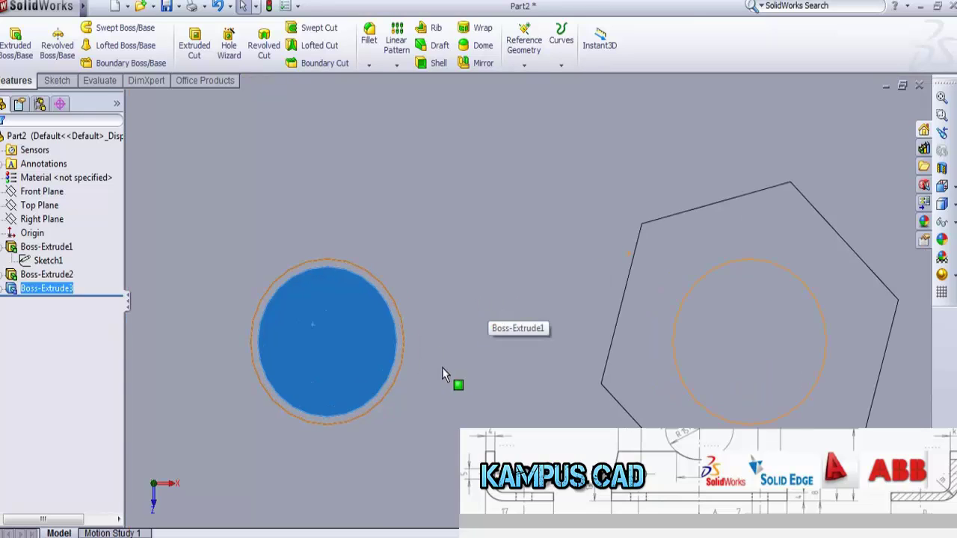
{"action": "left_click", "coordinate": [464, 384]}
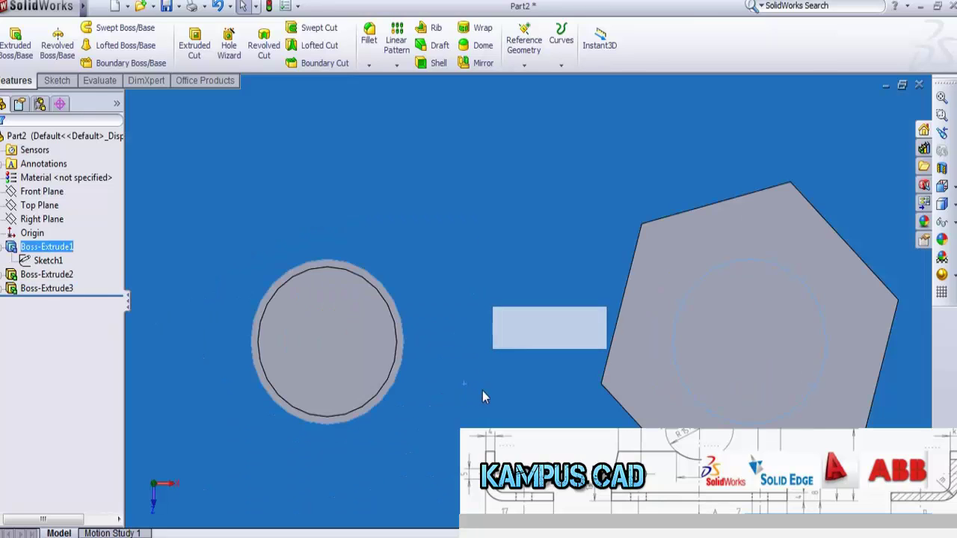
{"action": "left_click", "coordinate": [369, 353]}
{"action": "scroll", "coordinate": [437, 347], "scroll_direction": "up", "scroll_amount": 1}
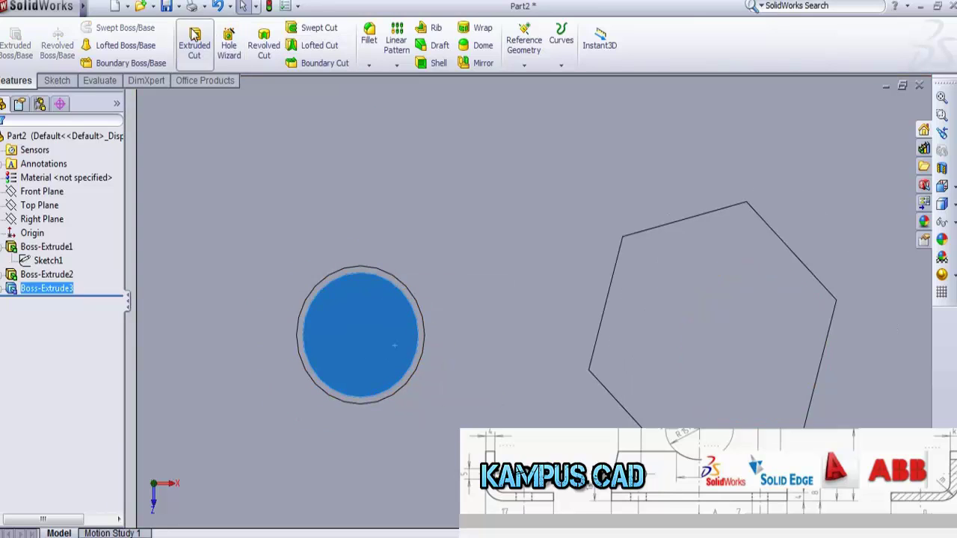
{"action": "left_click", "coordinate": [314, 272]}
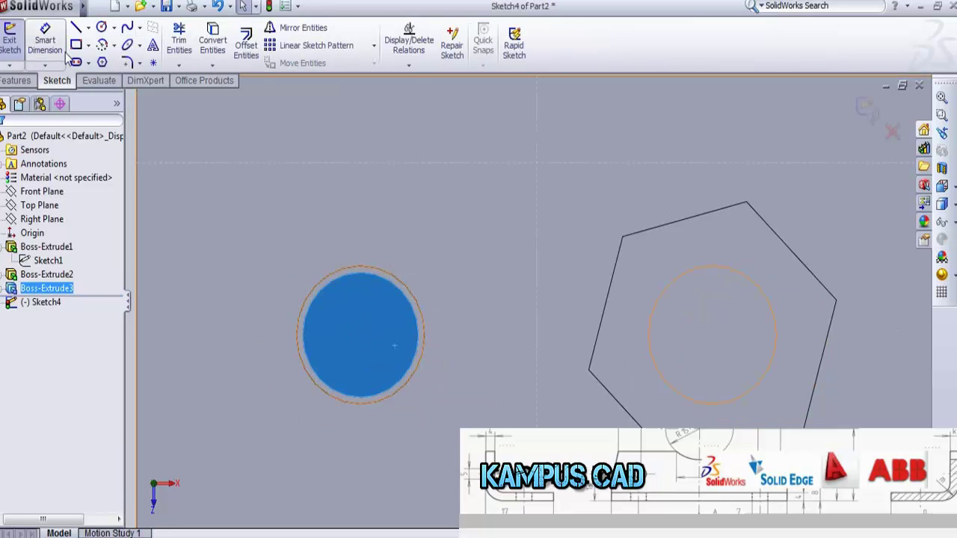
Draw a circle of about 1.67 mm radius centred on the round terminal's face
{"action": "left_click", "coordinate": [102, 27]}
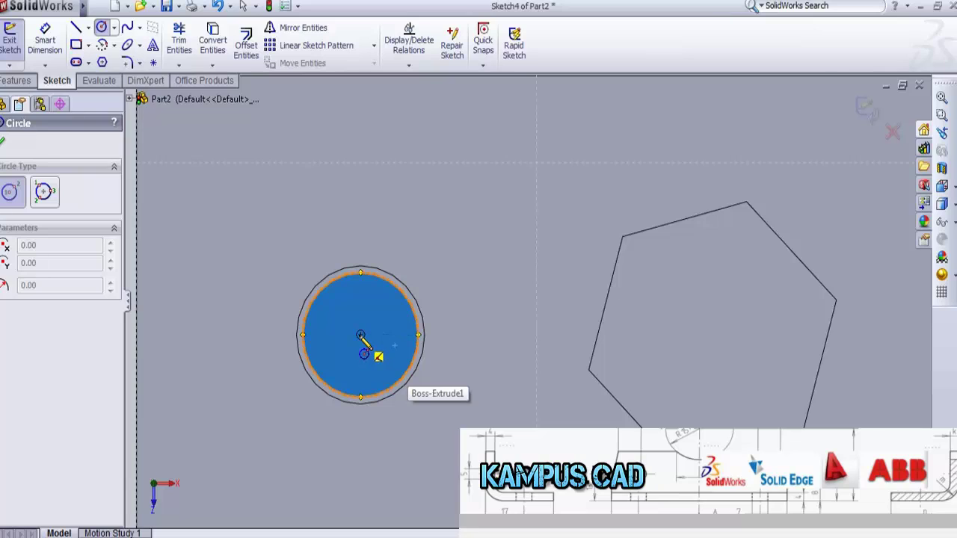
{"action": "left_click", "coordinate": [361, 335]}
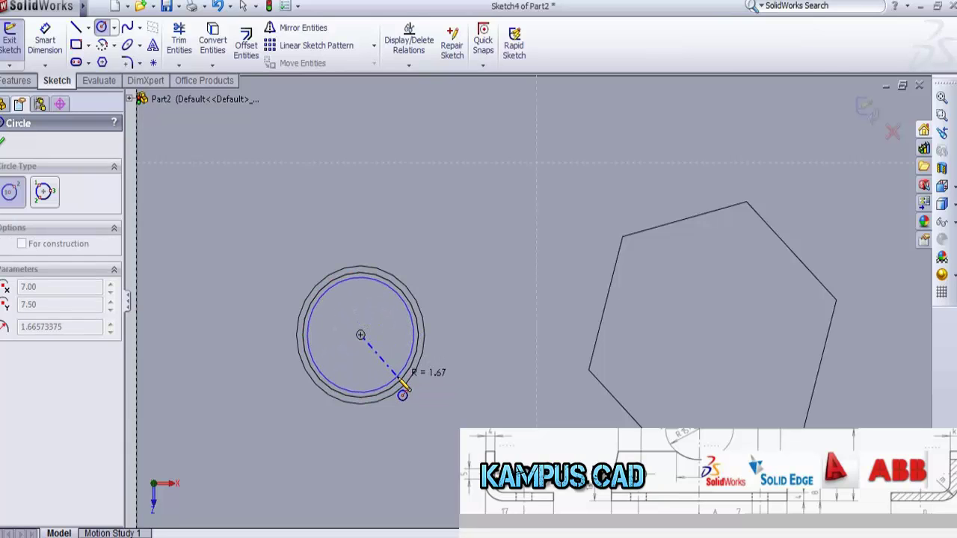
{"action": "left_click", "coordinate": [400, 384]}
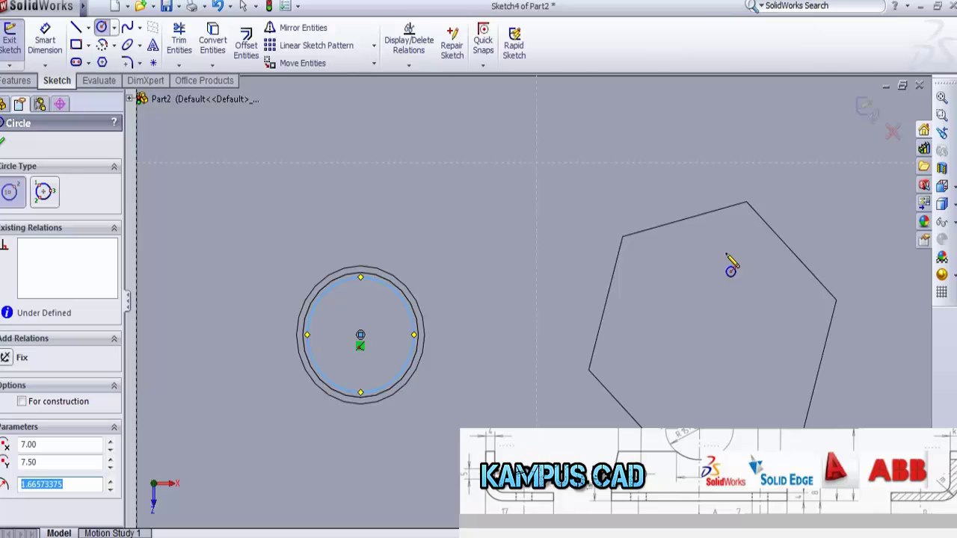
{"action": "key", "text": "Escape"}
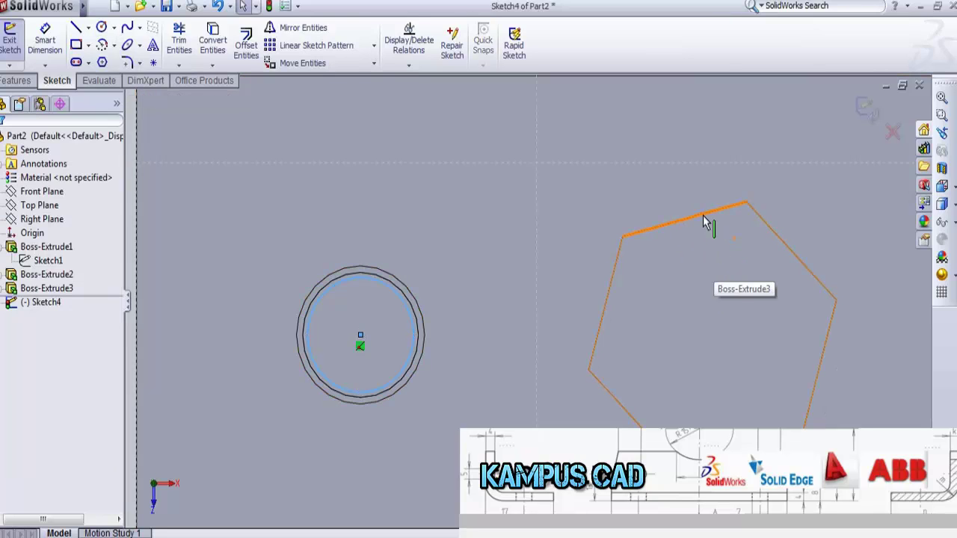
{"action": "key", "text": "Escape"}
Select the hex terminal's top face and pick the Circle tool again
{"action": "left_click", "coordinate": [716, 335]}
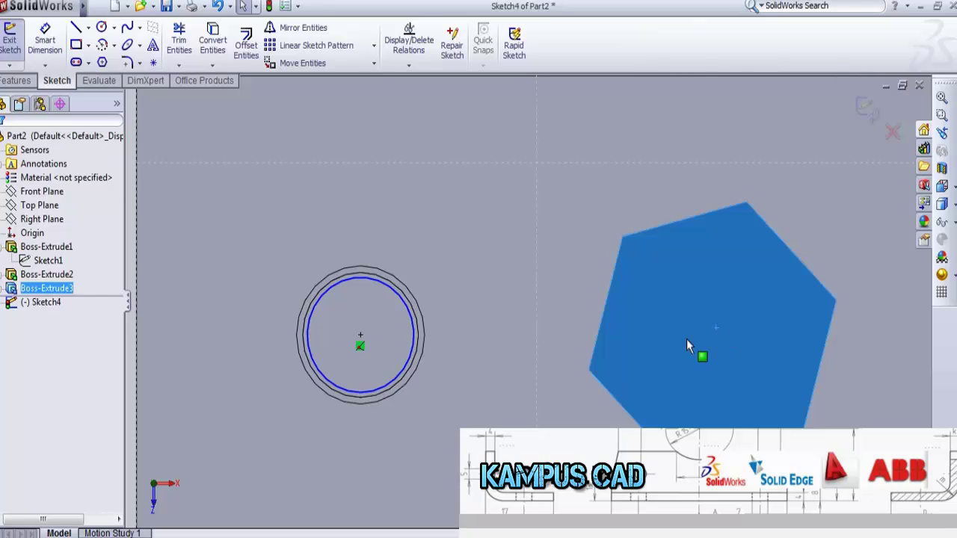
{"action": "left_click", "coordinate": [102, 29]}
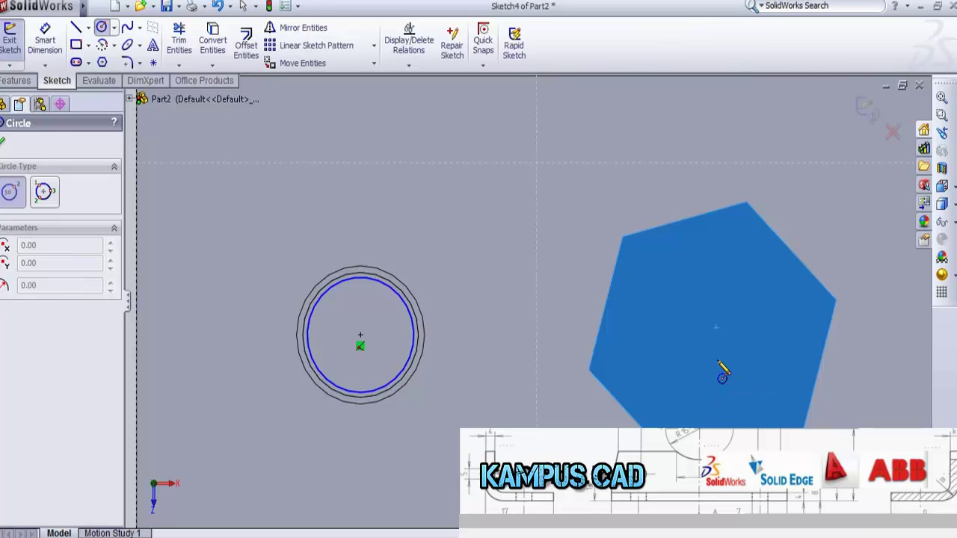
{"action": "key", "text": "Escape"}
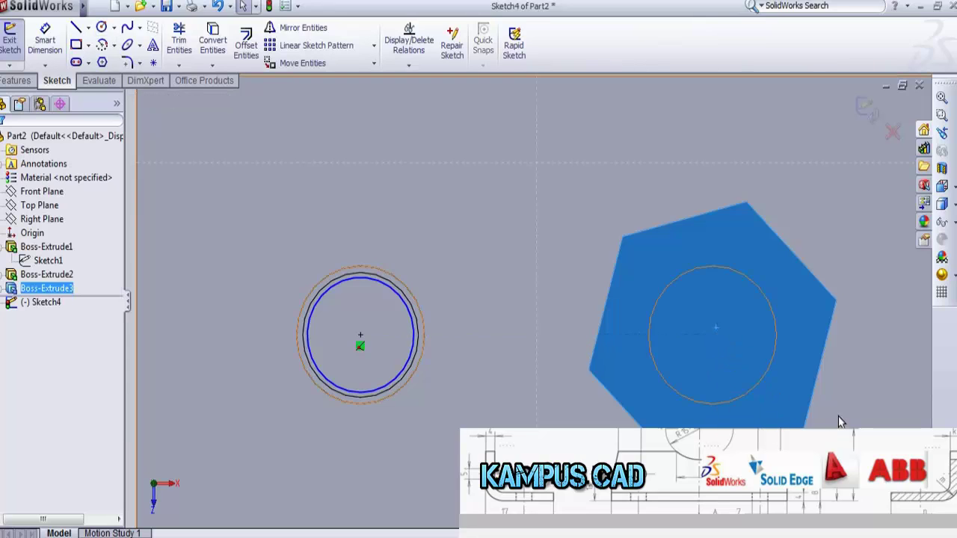
Switch the display to show hidden edges so the hexagon outline is visible
{"action": "left_click", "coordinate": [783, 377]}
{"action": "key", "text": "Return"}
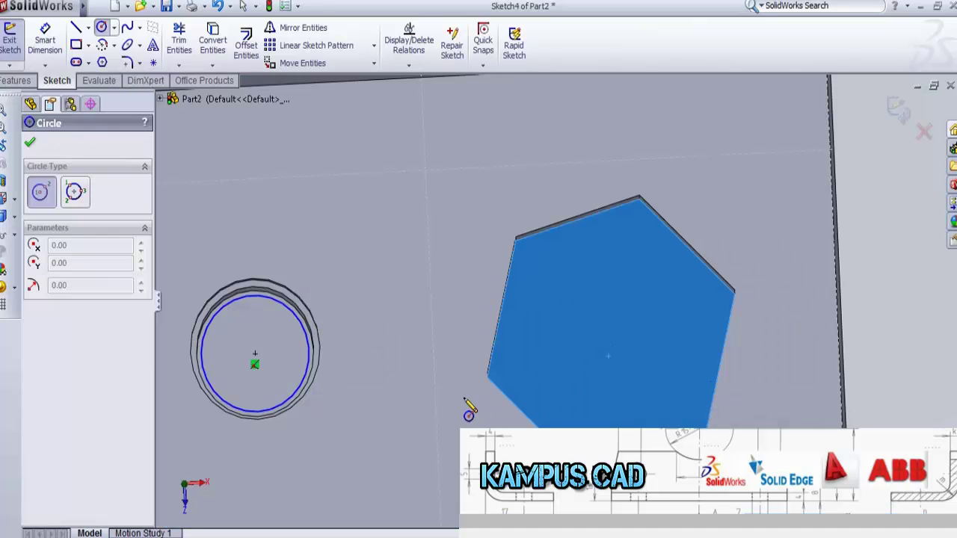
{"action": "left_click", "coordinate": [14, 220]}
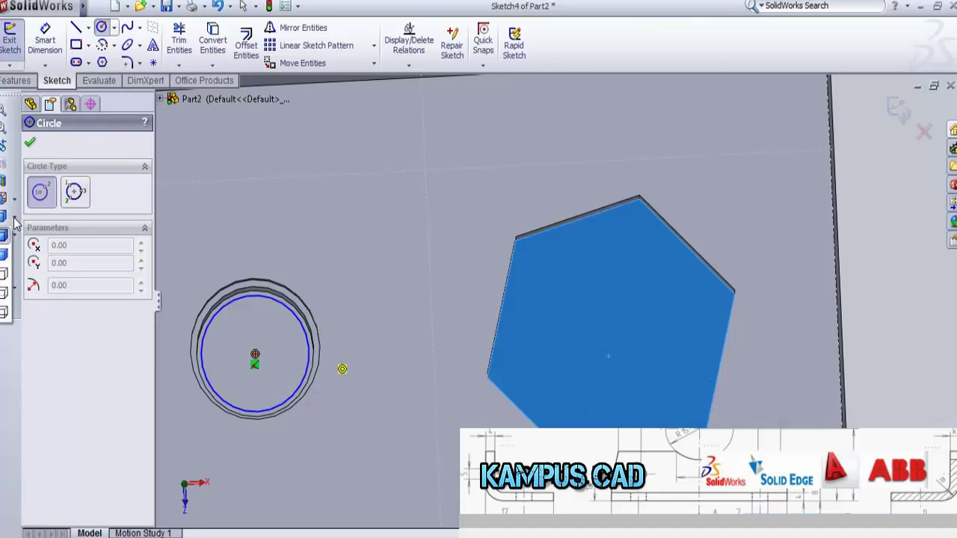
{"action": "left_click", "coordinate": [5, 296]}
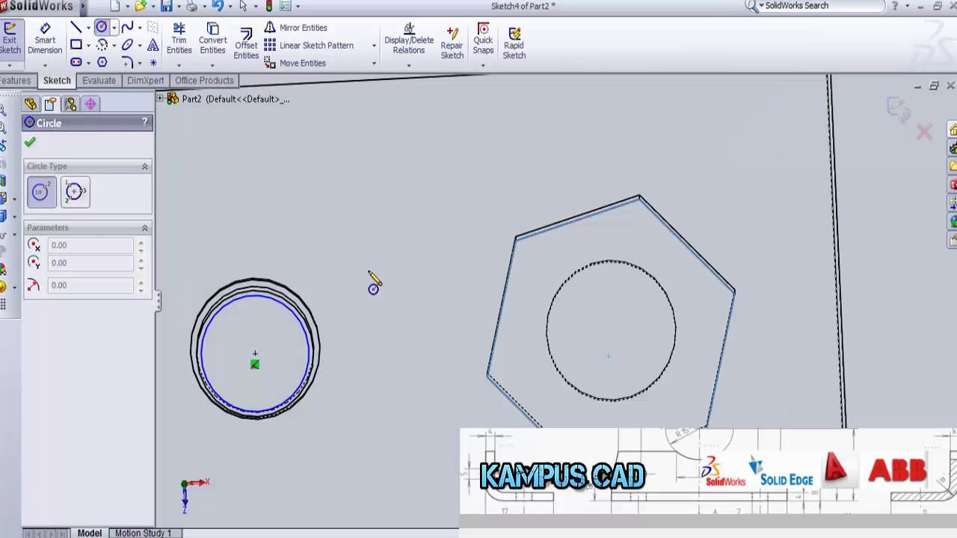
{"action": "left_click", "coordinate": [534, 297]}
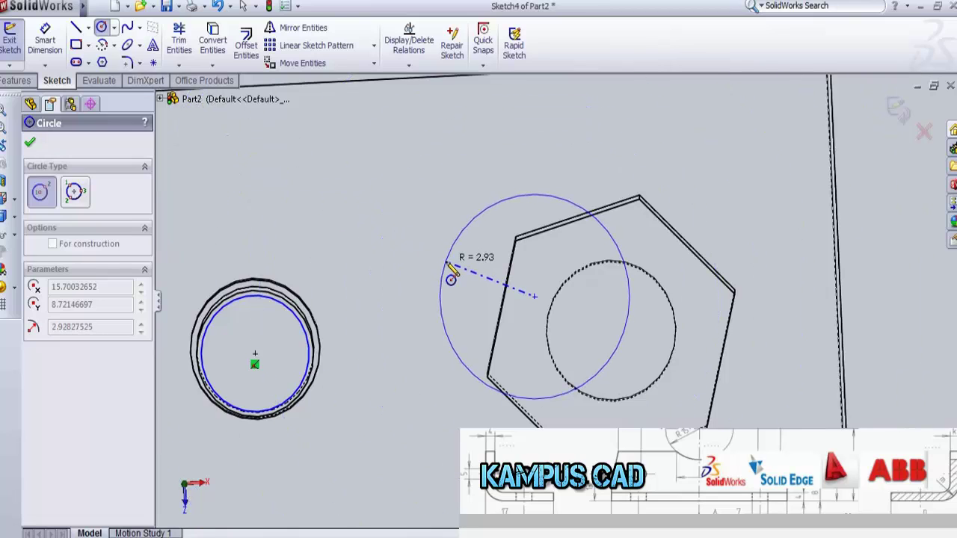
{"action": "key", "text": "Escape"}
Draw a circle of about 3.29 mm radius centred on the hexagon, then restore shaded display
{"action": "left_click", "coordinate": [101, 27]}
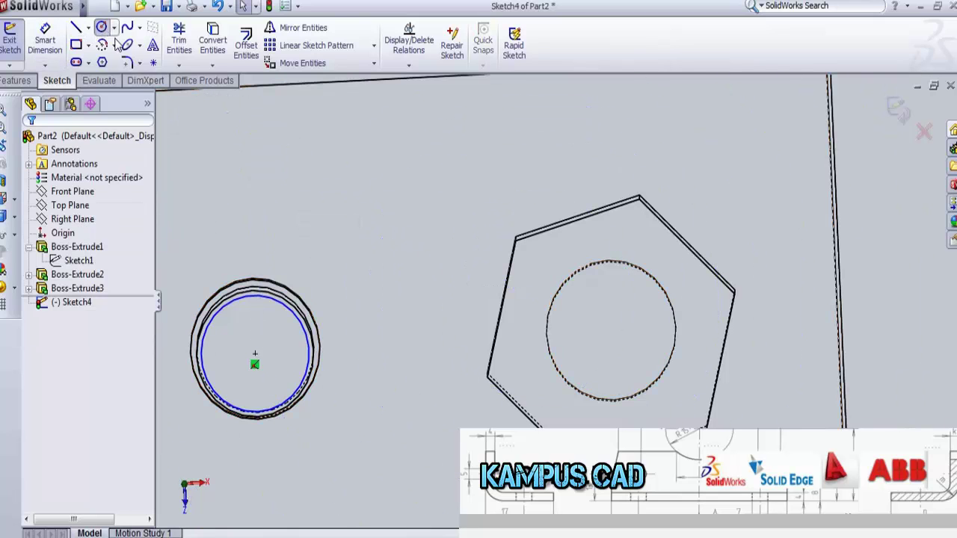
{"action": "left_click", "coordinate": [611, 336]}
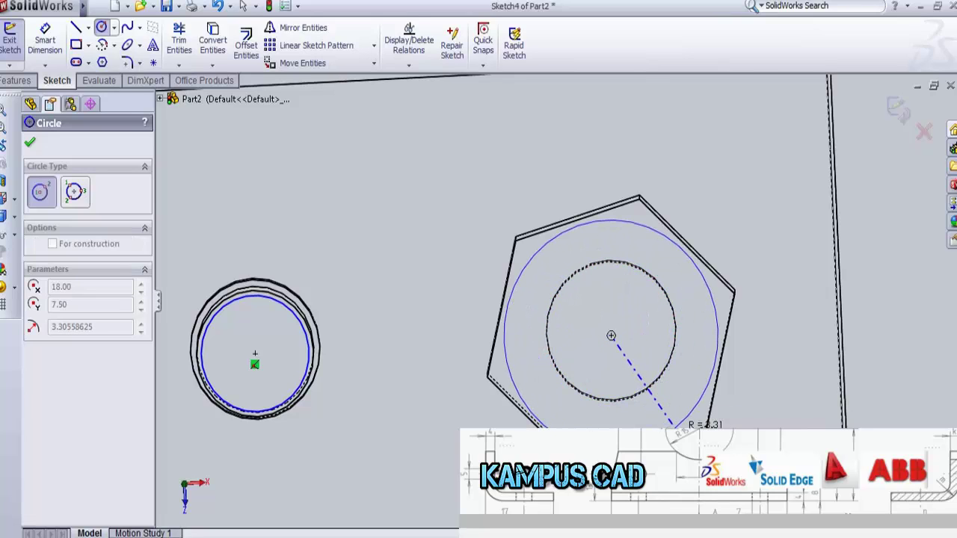
{"action": "left_click", "coordinate": [670, 425]}
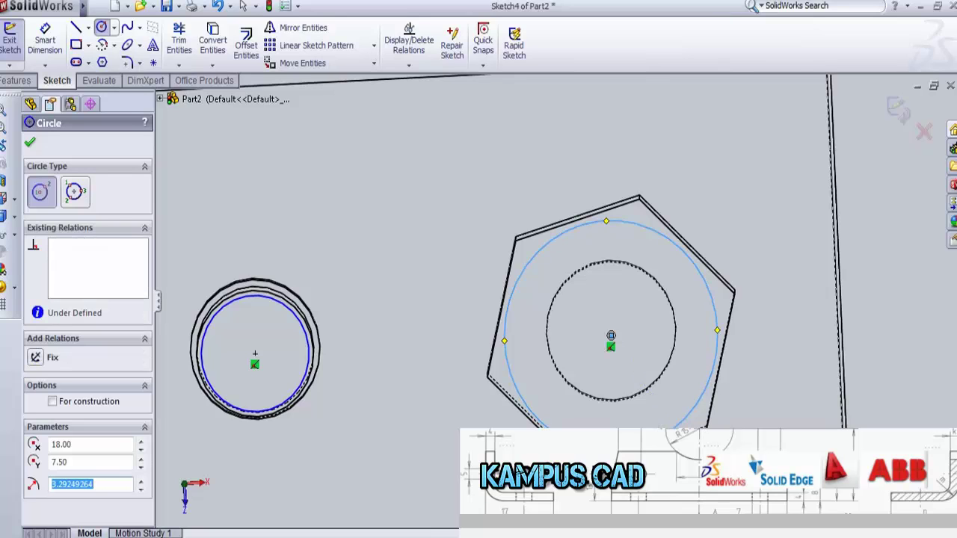
{"action": "key", "text": "Escape"}
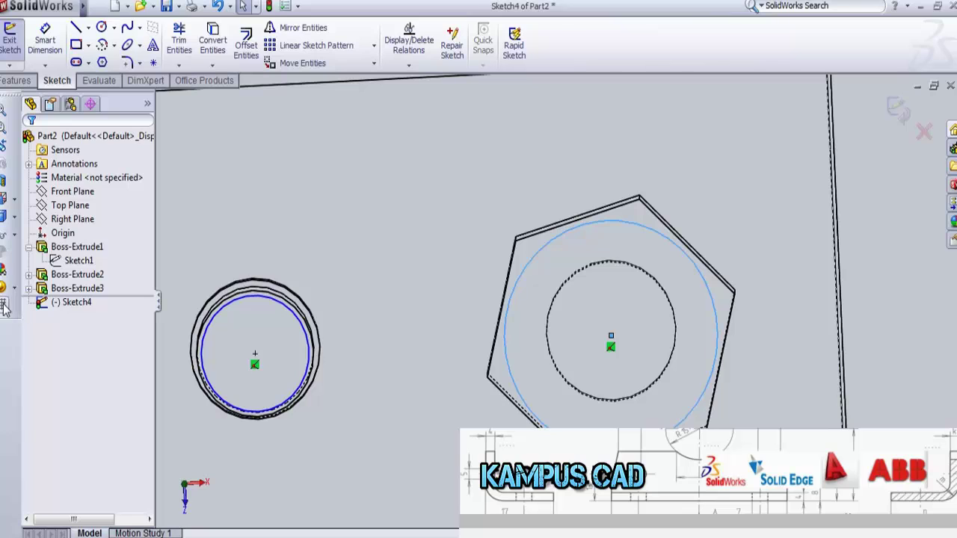
{"action": "left_click", "coordinate": [13, 221]}
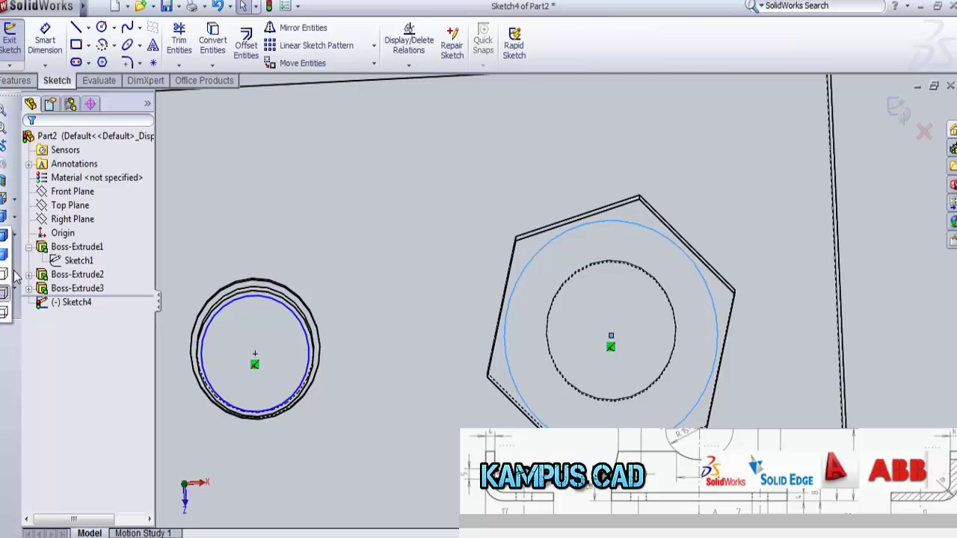
{"action": "left_click", "coordinate": [4, 237]}
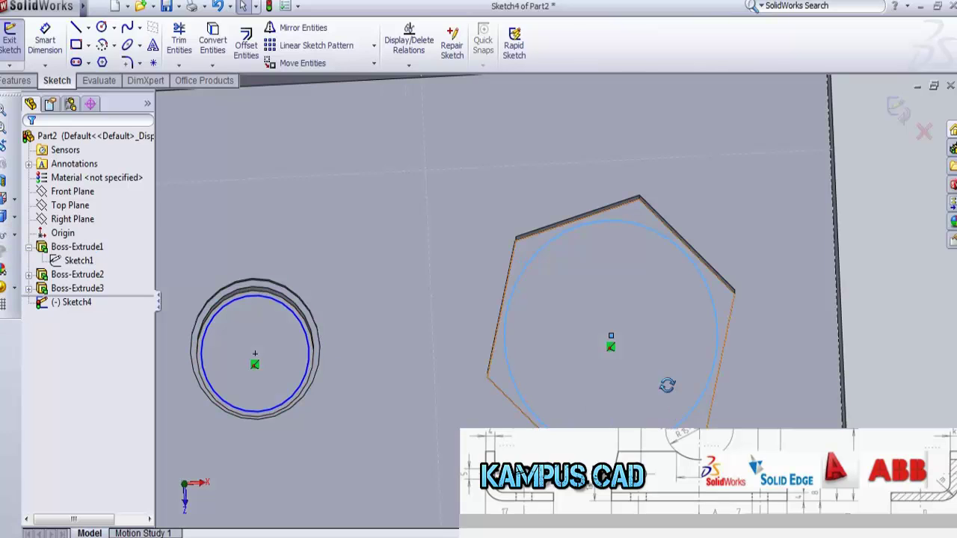
Cut Sketch4's two circles 3 mm deep, keeping all bodies, as Cut-Extrude1
{"action": "middle_click_drag", "start_coordinate": [666, 385], "coordinate": [673, 284]}
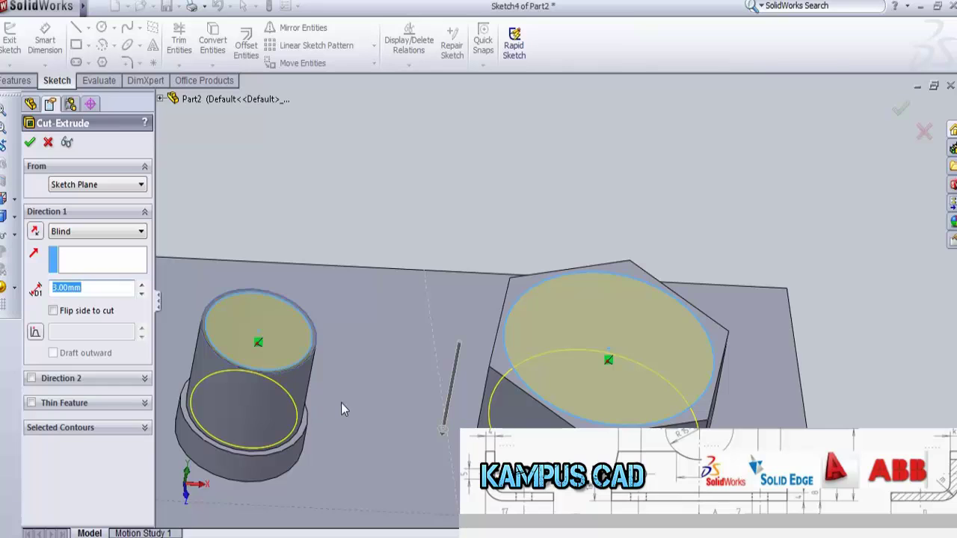
{"action": "scroll", "coordinate": [350, 417], "scroll_direction": "up", "scroll_amount": 2}
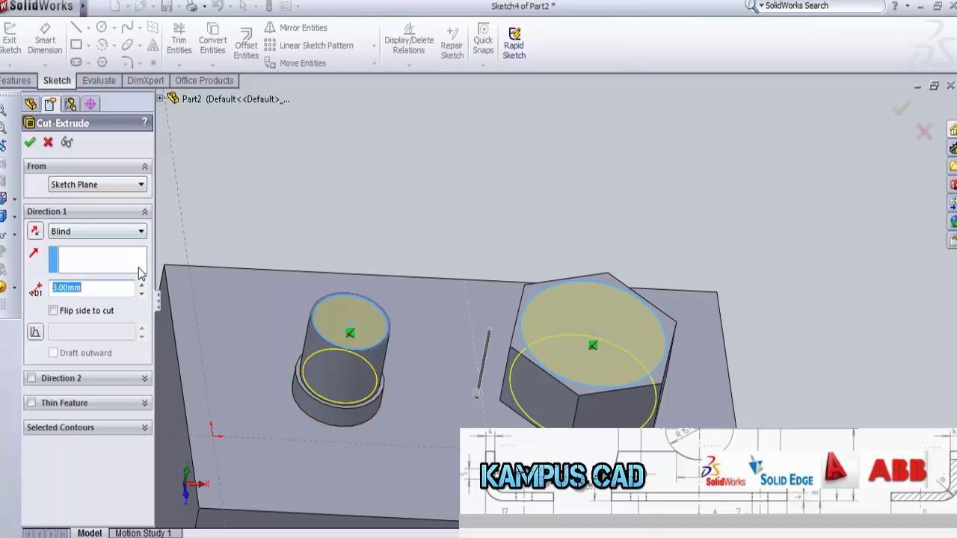
{"action": "left_click", "coordinate": [30, 142]}
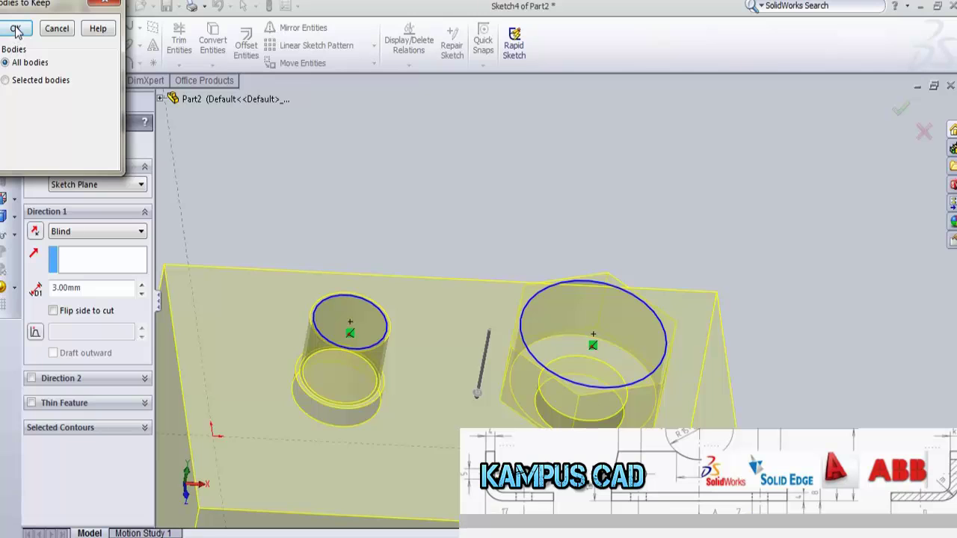
{"action": "left_click", "coordinate": [16, 30]}
Inspect the hollow in the hex terminal from several angles and expand Cut-Extrude1
{"action": "mouse_move", "coordinate": [401, 295]}
{"action": "middle_mouse_down"}
{"action": "mouse_move", "coordinate": [472, 205]}
{"action": "mouse_move", "coordinate": [467, 254]}
{"action": "mouse_move", "coordinate": [444, 301]}
{"action": "mouse_move", "coordinate": [444, 346]}
{"action": "mouse_move", "coordinate": [478, 323]}
{"action": "mouse_move", "coordinate": [457, 369]}
{"action": "mouse_move", "coordinate": [465, 336]}
{"action": "mouse_move", "coordinate": [457, 342]}
{"action": "middle_mouse_up"}
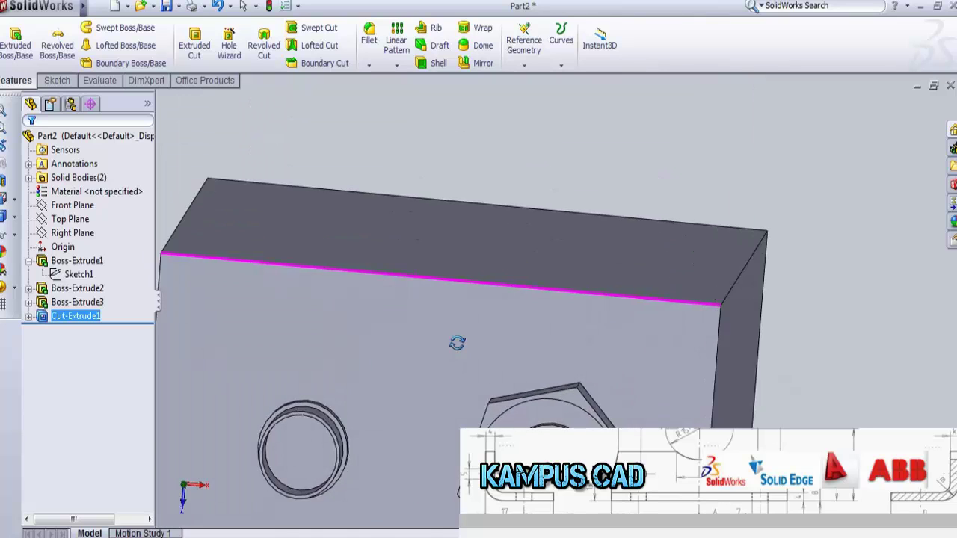
{"action": "scroll", "coordinate": [423, 431], "scroll_direction": "up", "scroll_amount": 2}
{"action": "scroll", "coordinate": [425, 419], "scroll_direction": "up", "scroll_amount": 2}
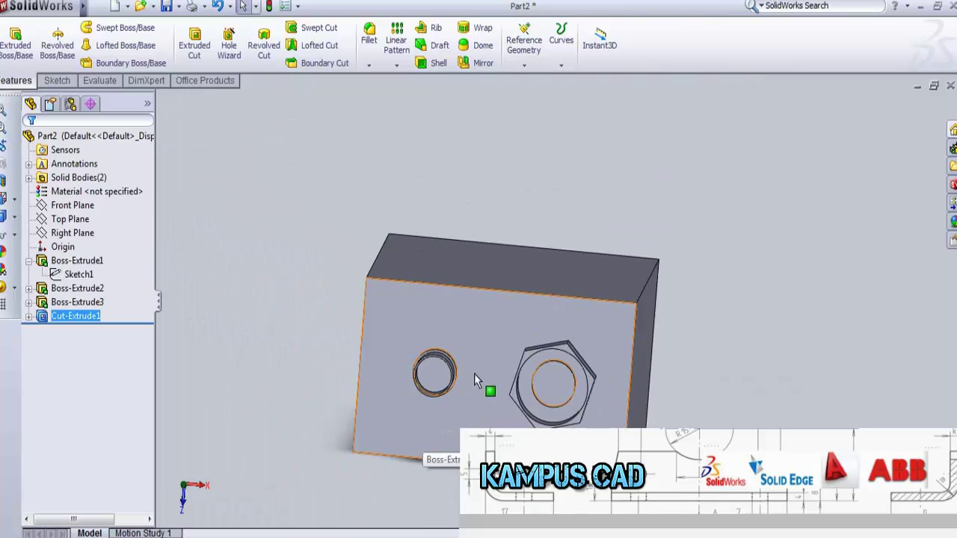
{"action": "scroll", "coordinate": [478, 371], "scroll_direction": "down", "scroll_amount": 3}
{"action": "scroll", "coordinate": [591, 360], "scroll_direction": "down", "scroll_amount": 3}
{"action": "left_click", "coordinate": [666, 331]}
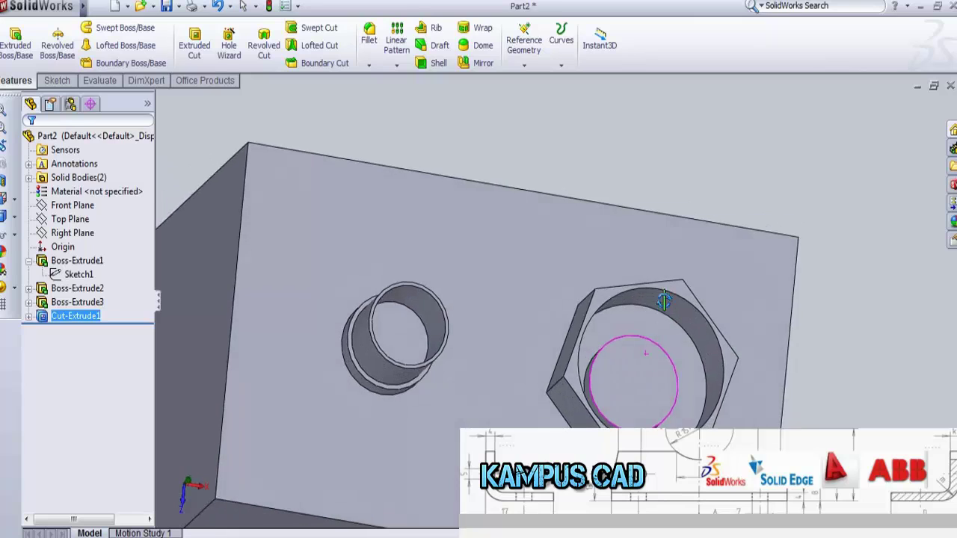
{"action": "mouse_move", "coordinate": [664, 300]}
{"action": "middle_mouse_down"}
{"action": "mouse_move", "coordinate": [640, 202]}
{"action": "mouse_move", "coordinate": [637, 279]}
{"action": "middle_mouse_up"}
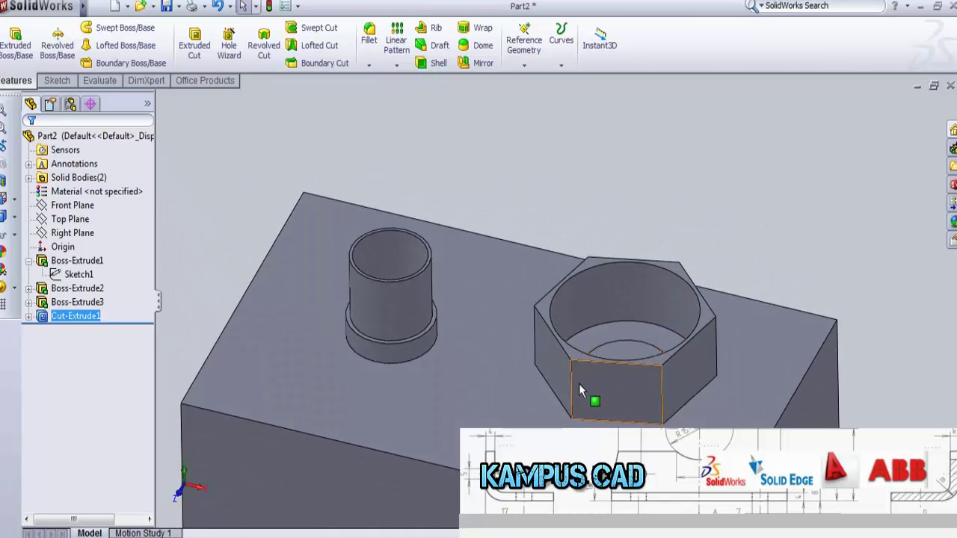
{"action": "mouse_move", "coordinate": [580, 390]}
{"action": "middle_mouse_down"}
{"action": "mouse_move", "coordinate": [581, 320]}
{"action": "mouse_move", "coordinate": [598, 304]}
{"action": "mouse_move", "coordinate": [604, 252]}
{"action": "mouse_move", "coordinate": [497, 427]}
{"action": "mouse_move", "coordinate": [594, 363]}
{"action": "middle_mouse_up"}
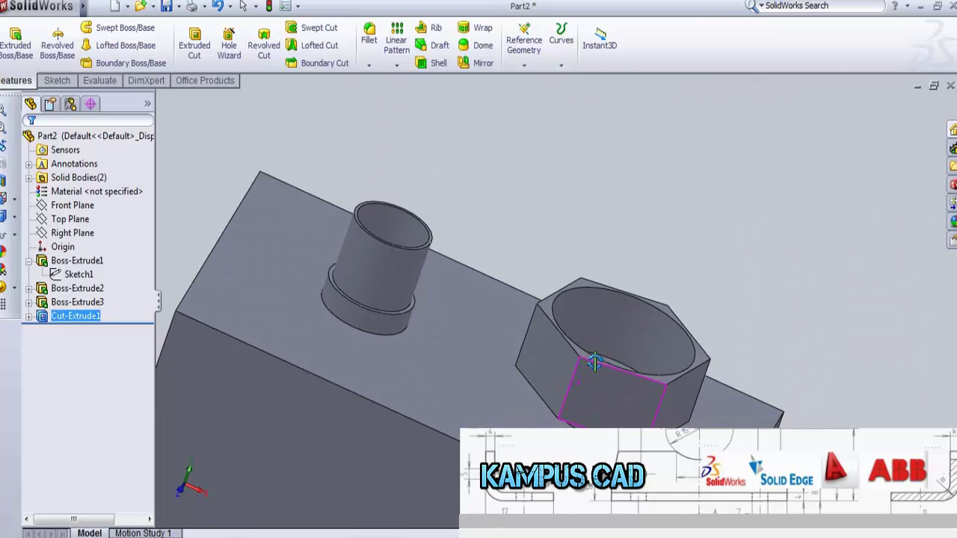
{"action": "left_click", "coordinate": [595, 362]}
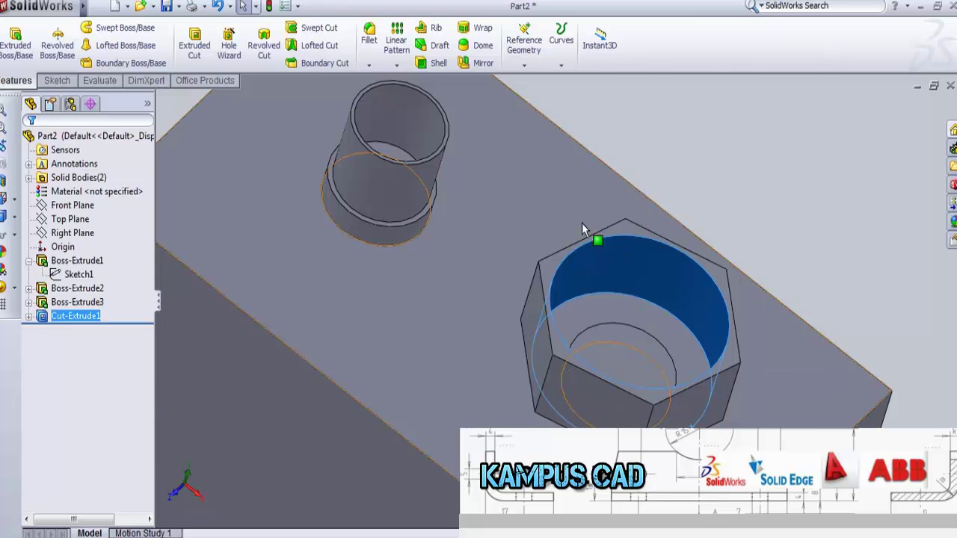
{"action": "key", "text": "f"}
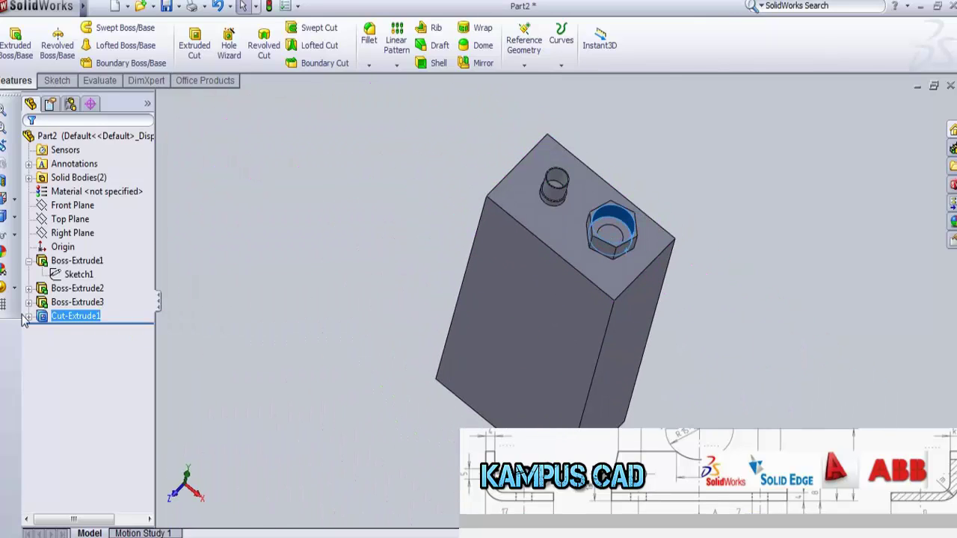
{"action": "left_click", "coordinate": [28, 316]}
Open Sketch4 under the cut for editing, then exit it to rebuild
{"action": "left_click", "coordinate": [84, 330]}
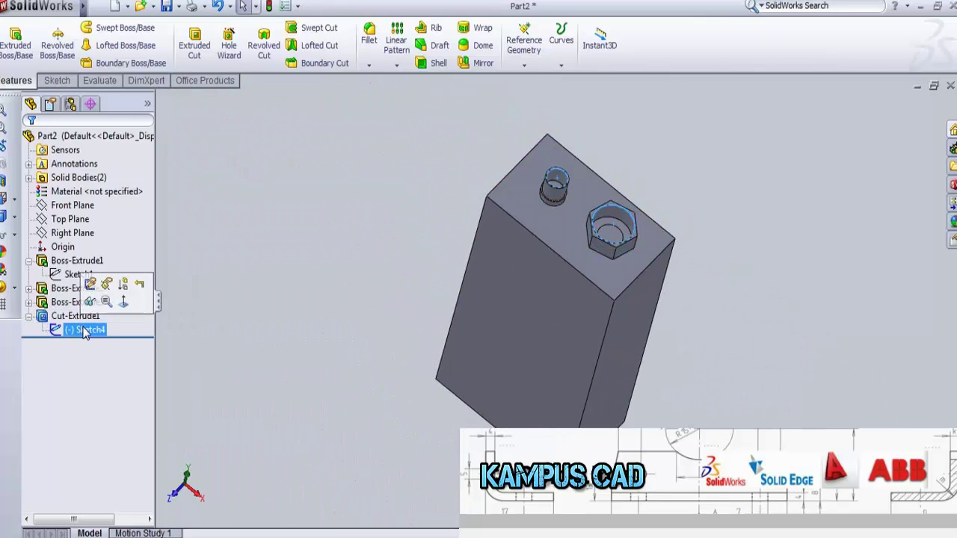
{"action": "right_click", "coordinate": [85, 331]}
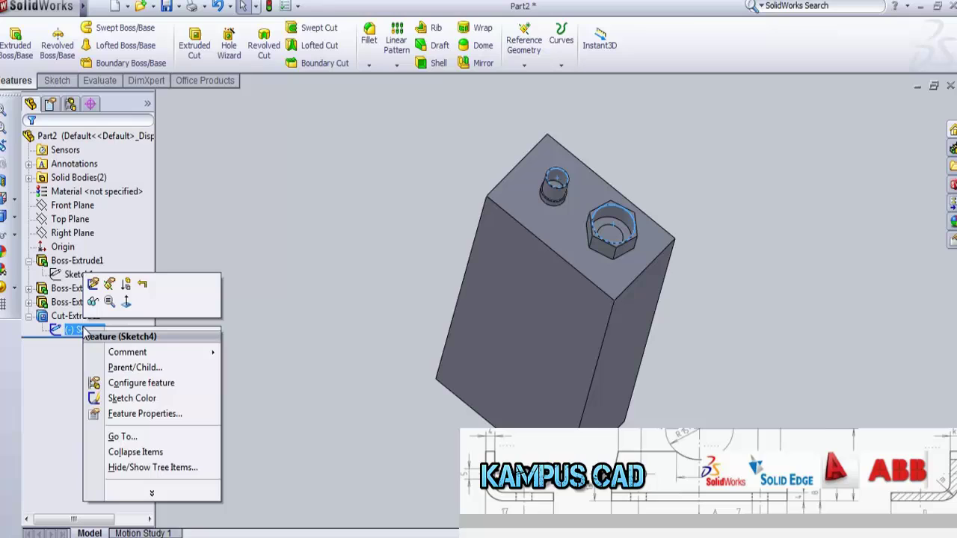
{"action": "left_click", "coordinate": [93, 284]}
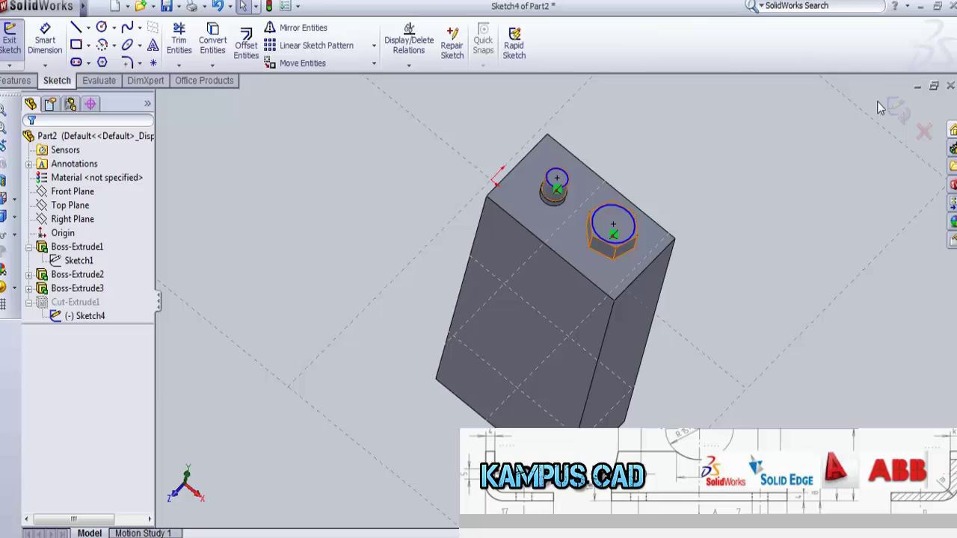
{"action": "left_click", "coordinate": [10, 37]}
Edit Cut-Extrude1 to change its Blind depth from 3 mm to 2.5 mm
{"action": "left_click", "coordinate": [75, 315]}
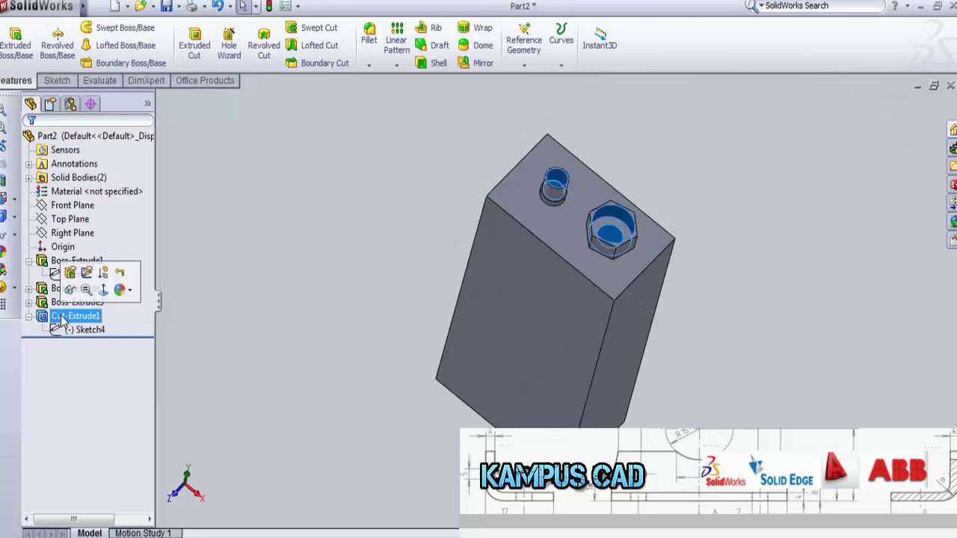
{"action": "left_click", "coordinate": [70, 272]}
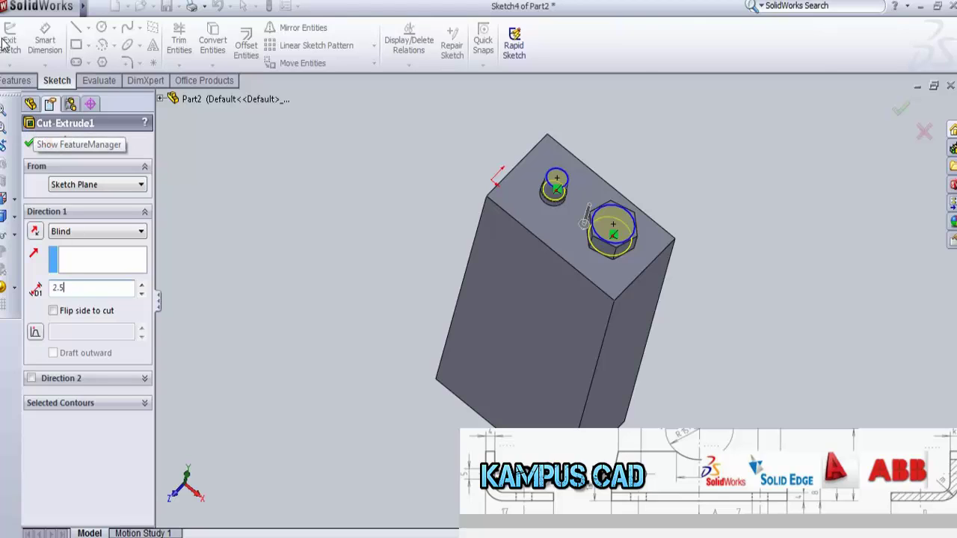
{"action": "left_click", "coordinate": [28, 144]}
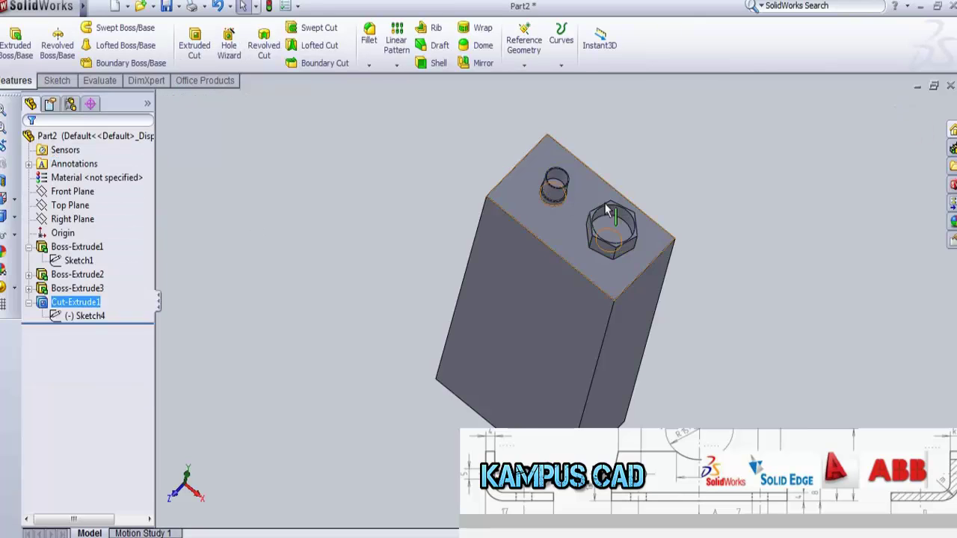
{"action": "scroll", "coordinate": [608, 211], "scroll_direction": "down", "scroll_amount": 3}
{"action": "scroll", "coordinate": [528, 247], "scroll_direction": "down", "scroll_amount": 2}
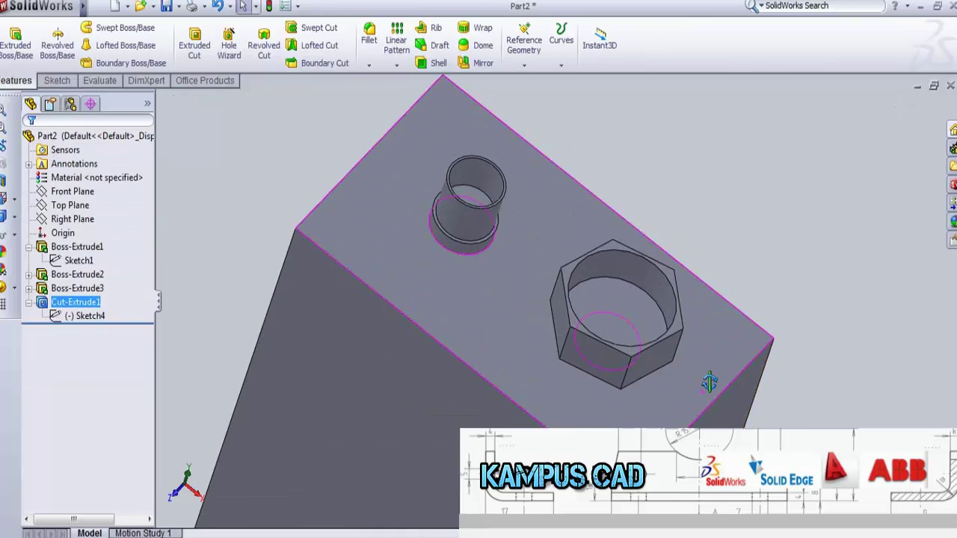
{"action": "middle_click_drag", "start_coordinate": [602, 204], "coordinate": [446, 334]}
{"action": "left_click", "coordinate": [461, 309]}
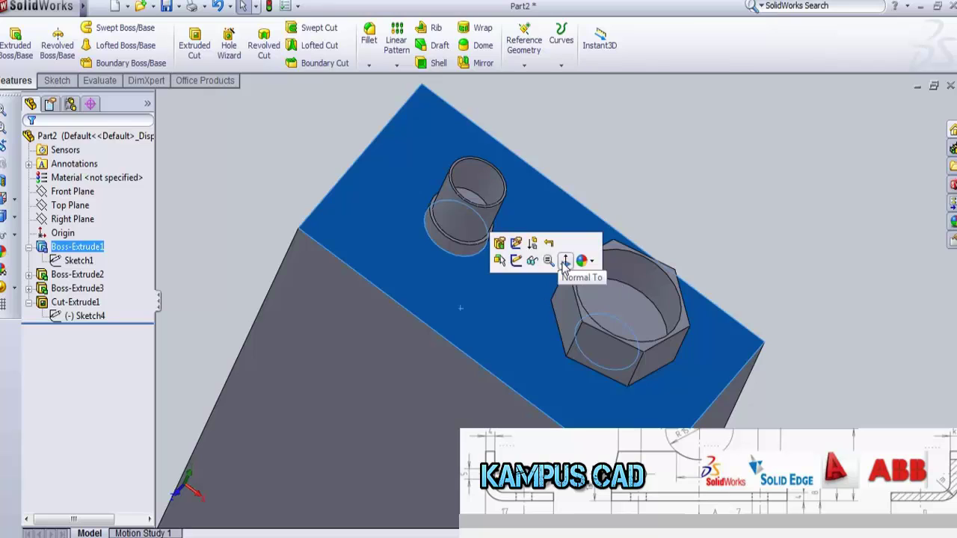
{"action": "left_click", "coordinate": [533, 259]}
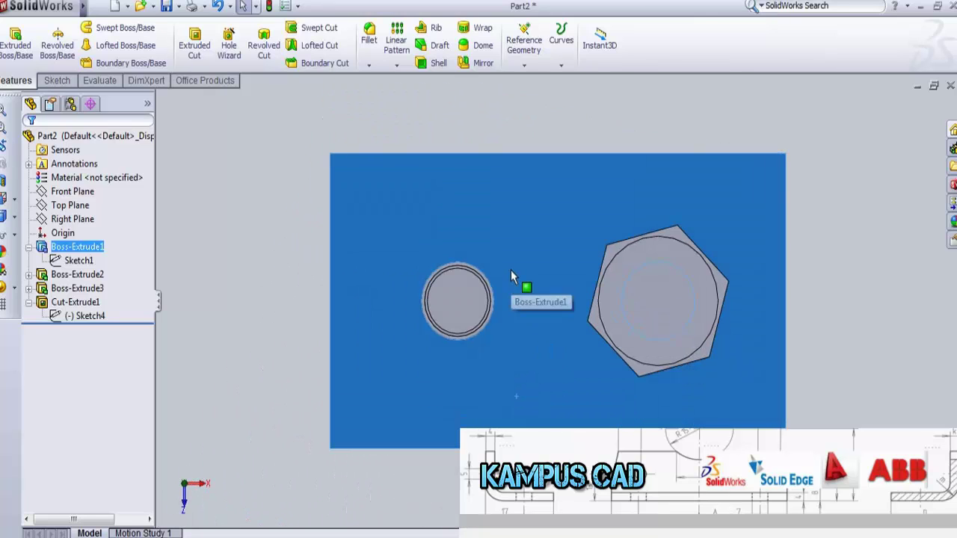
{"action": "key", "text": "Escape"}
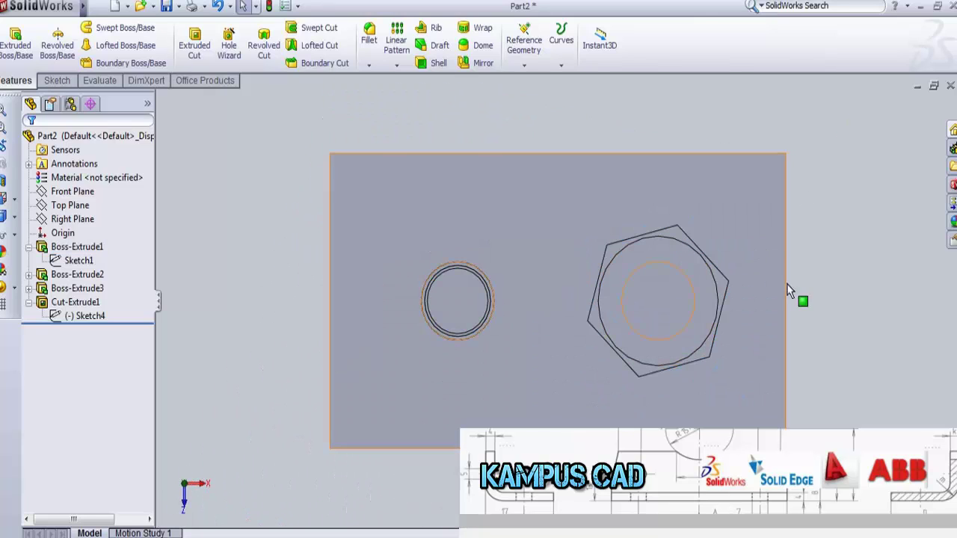
{"action": "mouse_move", "coordinate": [794, 181]}
{"action": "middle_mouse_down"}
{"action": "mouse_move", "coordinate": [828, 198]}
{"action": "mouse_move", "coordinate": [843, 252]}
{"action": "mouse_move", "coordinate": [755, 255]}
{"action": "middle_mouse_up"}
{"action": "key", "text": "f"}
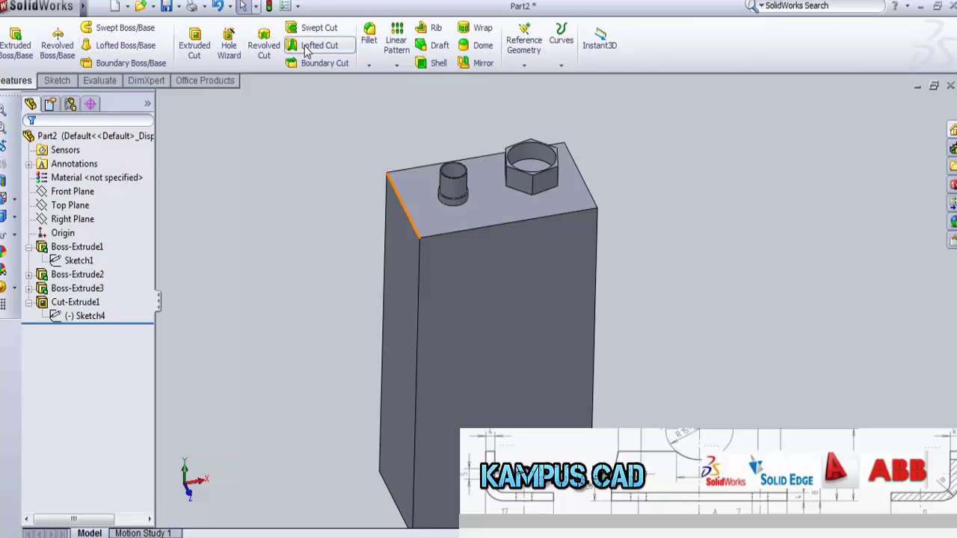
Create Fillet1 with a 2 mm radius on the block's four long vertical edges
{"action": "left_click", "coordinate": [371, 34]}
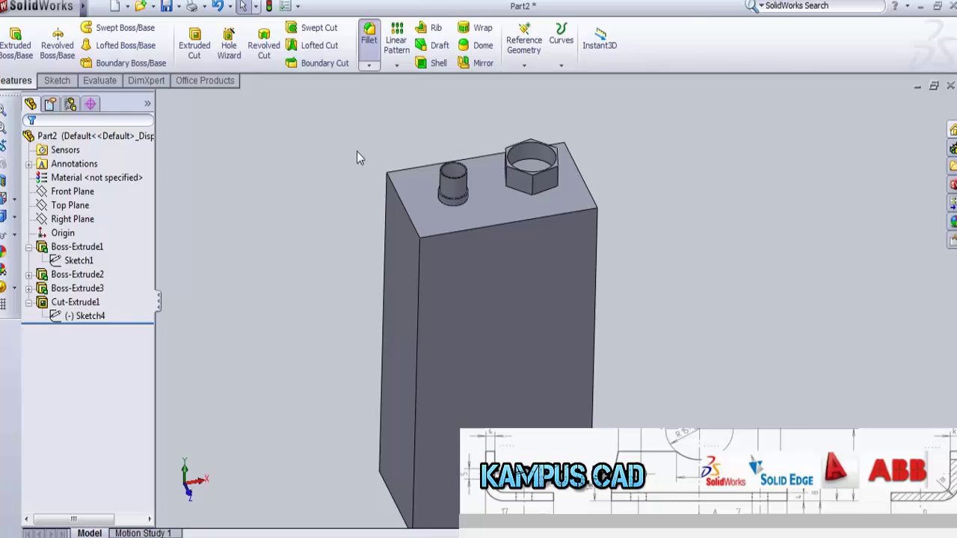
{"action": "left_click", "coordinate": [420, 302]}
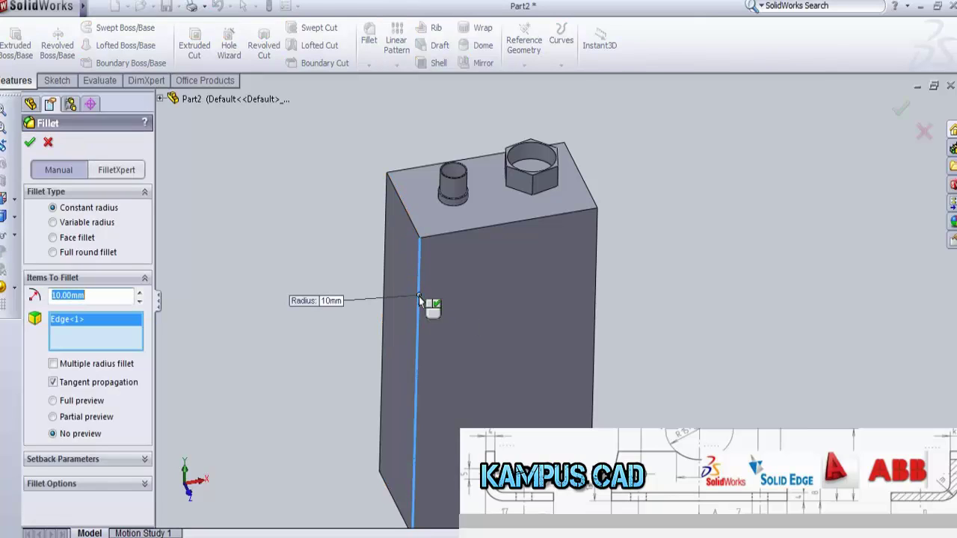
{"action": "left_click", "coordinate": [596, 302]}
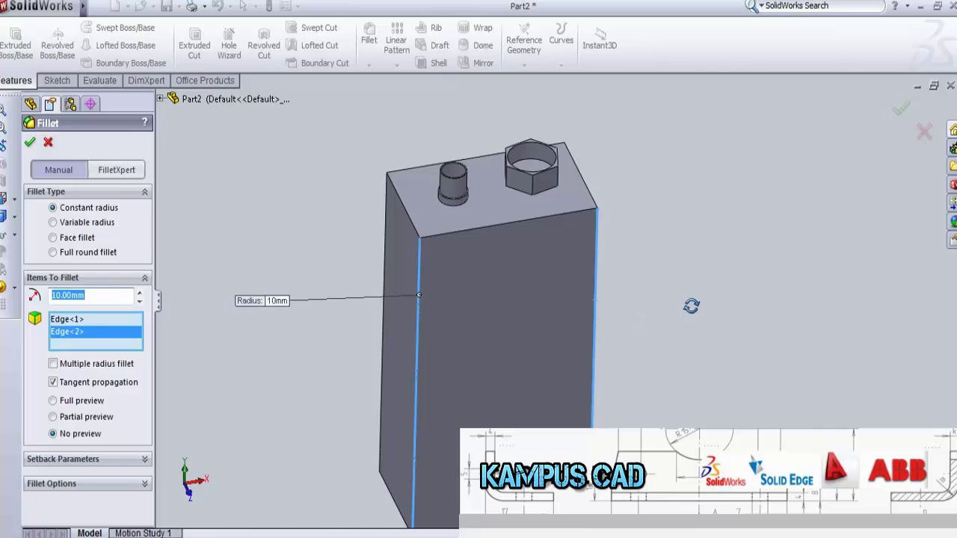
{"action": "middle_click_drag", "start_coordinate": [691, 305], "coordinate": [570, 351]}
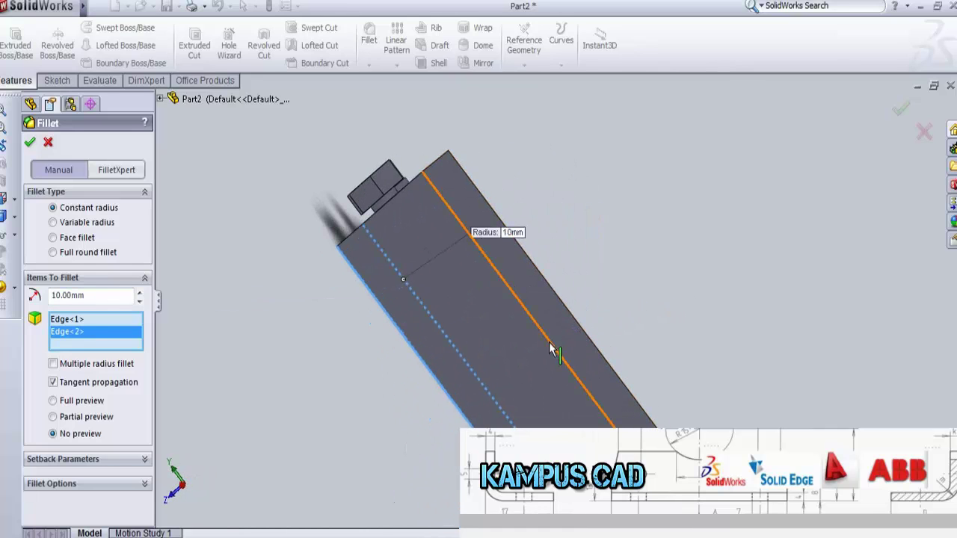
{"action": "left_click", "coordinate": [553, 352]}
{"action": "mouse_move", "coordinate": [577, 277]}
{"action": "middle_mouse_down"}
{"action": "mouse_move", "coordinate": [656, 304]}
{"action": "mouse_move", "coordinate": [611, 330]}
{"action": "mouse_move", "coordinate": [605, 354]}
{"action": "middle_mouse_up"}
{"action": "left_click", "coordinate": [573, 334]}
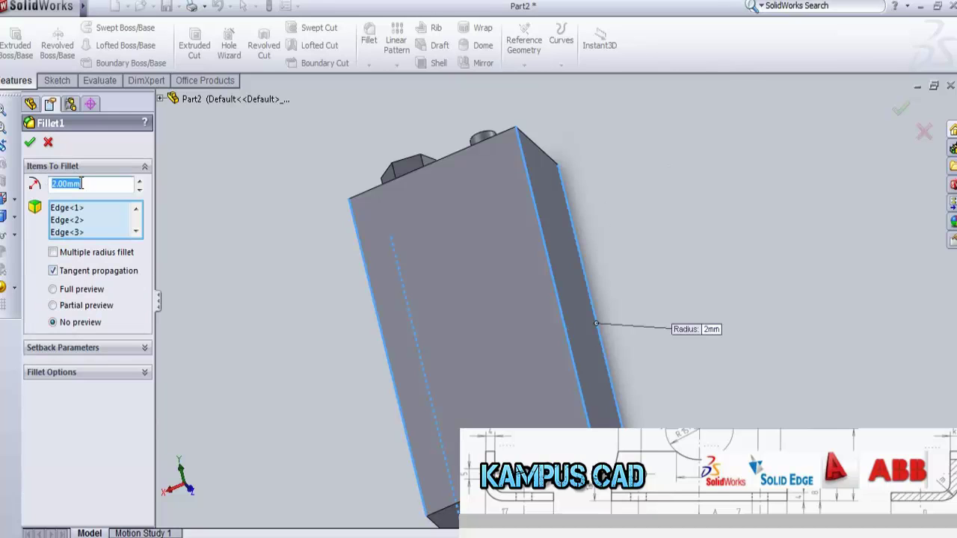
{"action": "left_click", "coordinate": [35, 143]}
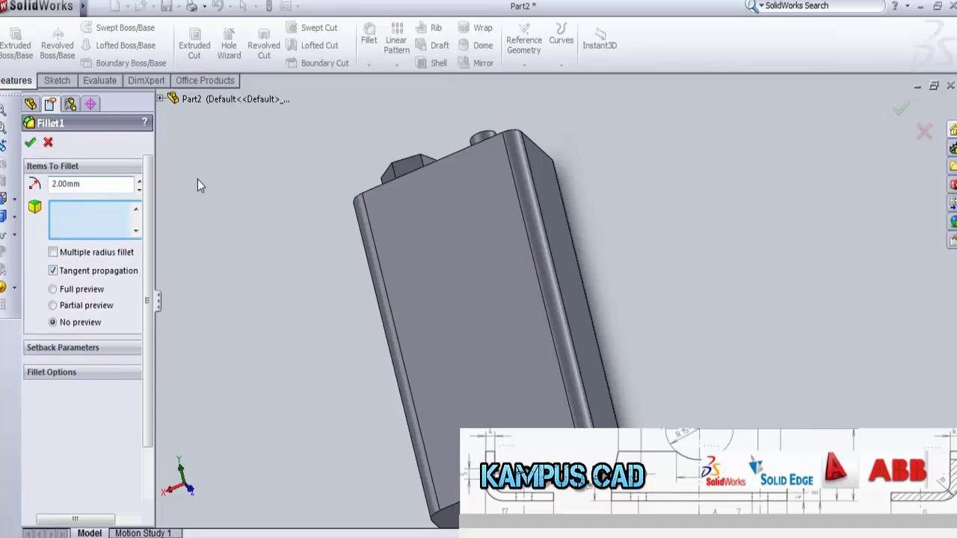
{"action": "mouse_move", "coordinate": [312, 205]}
{"action": "middle_mouse_down"}
{"action": "mouse_move", "coordinate": [322, 233]}
{"action": "mouse_move", "coordinate": [376, 278]}
{"action": "mouse_move", "coordinate": [397, 255]}
{"action": "mouse_move", "coordinate": [455, 229]}
{"action": "mouse_move", "coordinate": [510, 249]}
{"action": "mouse_move", "coordinate": [551, 284]}
{"action": "mouse_move", "coordinate": [551, 324]}
{"action": "mouse_move", "coordinate": [531, 325]}
{"action": "mouse_move", "coordinate": [536, 367]}
{"action": "mouse_move", "coordinate": [505, 374]}
{"action": "middle_mouse_up"}
Select the terminal face and view it square-on with Normal To
{"action": "left_click", "coordinate": [448, 333]}
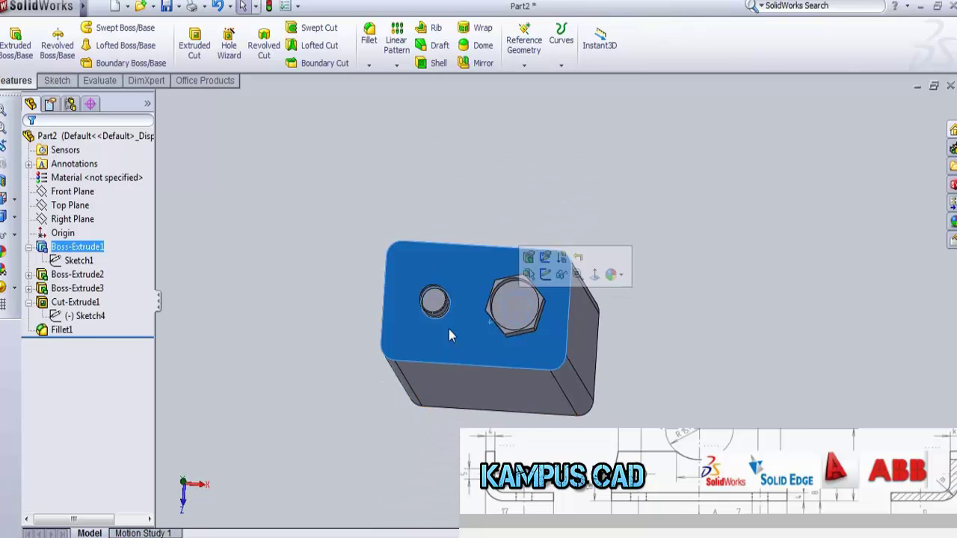
{"action": "left_click", "coordinate": [596, 276]}
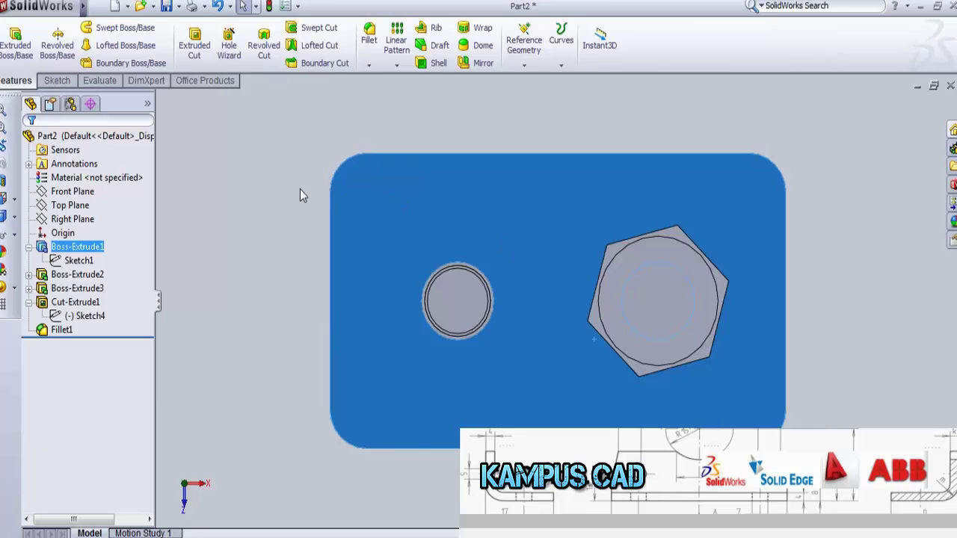
{"action": "left_click", "coordinate": [300, 190]}
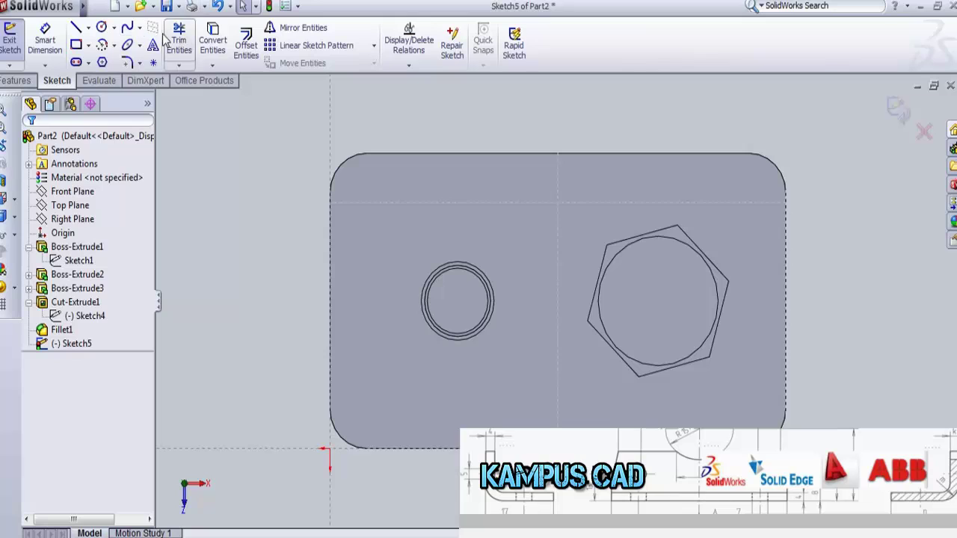
Sketch the outline's top line, 2 mm top-right corner arc and right side
{"action": "left_click", "coordinate": [76, 30]}
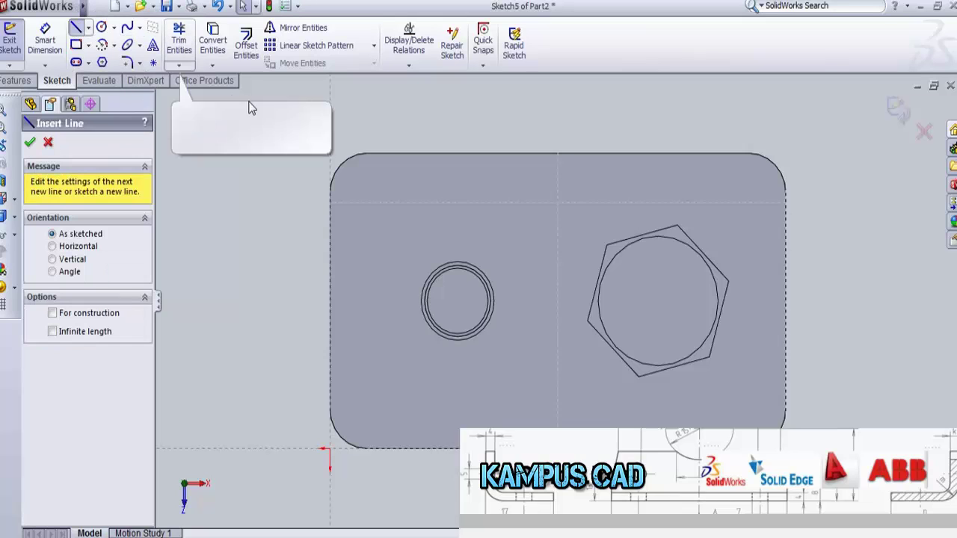
{"action": "left_click", "coordinate": [366, 154]}
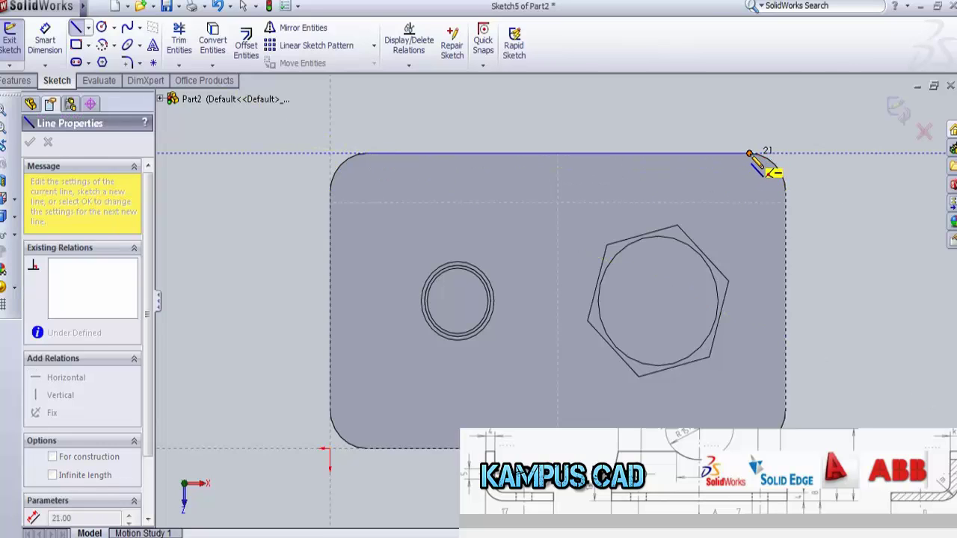
{"action": "left_click", "coordinate": [750, 154]}
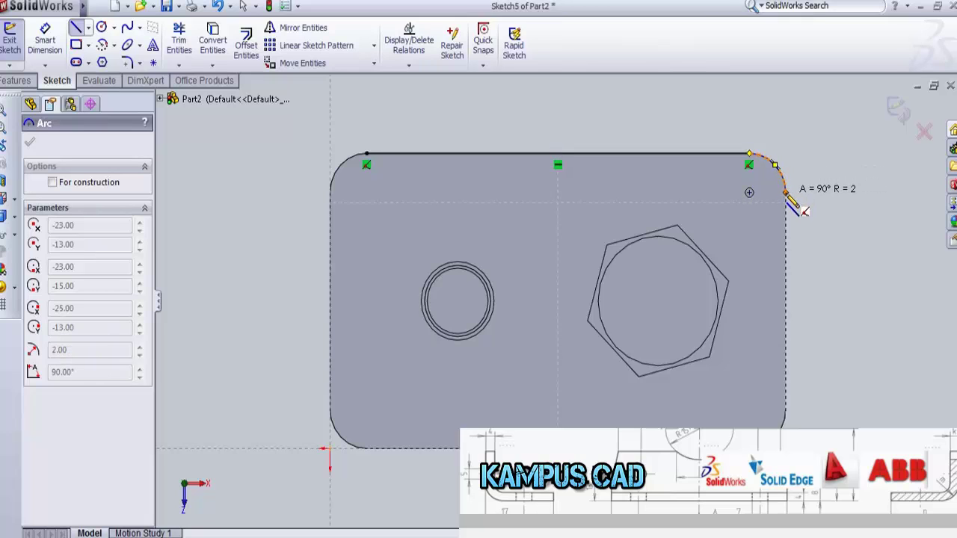
{"action": "left_click", "coordinate": [785, 193]}
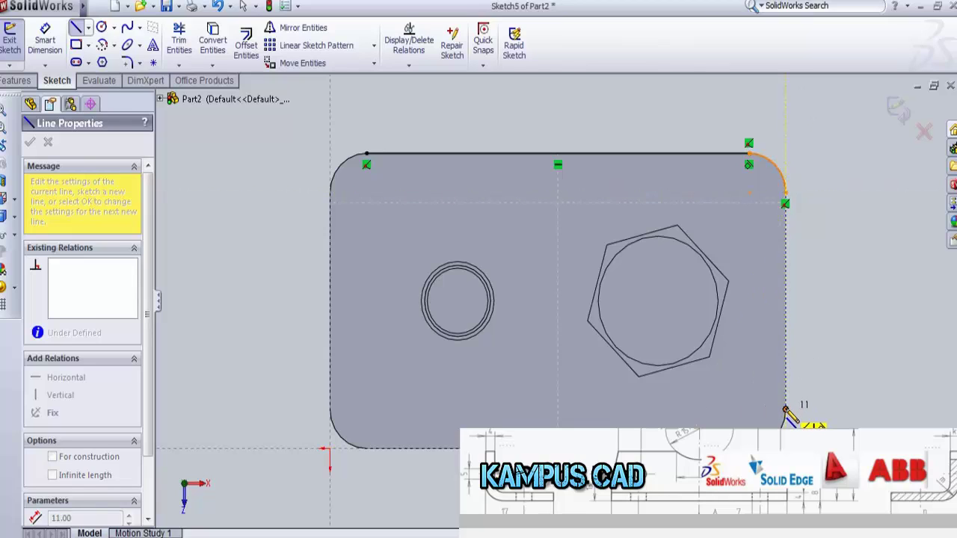
{"action": "left_click", "coordinate": [785, 409]}
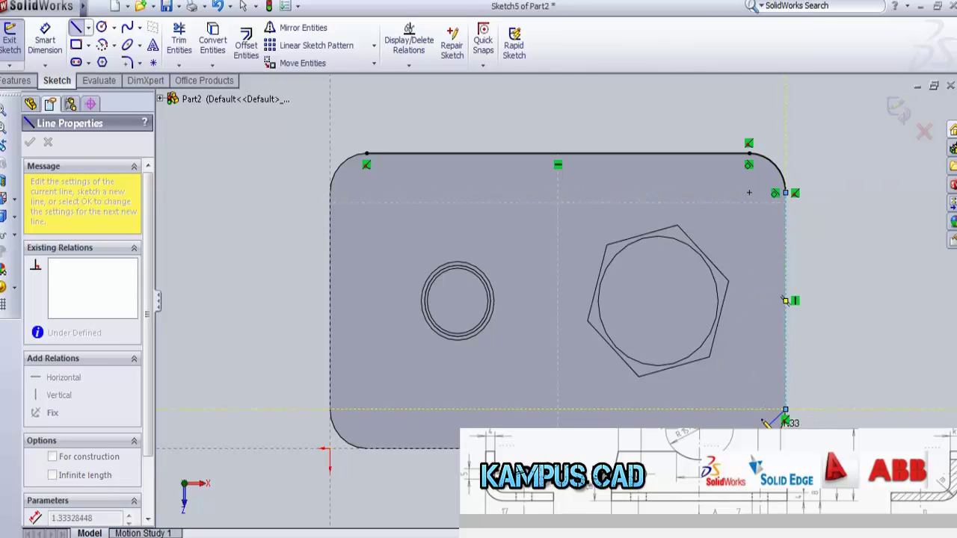
{"action": "double_click", "coordinate": [785, 410]}
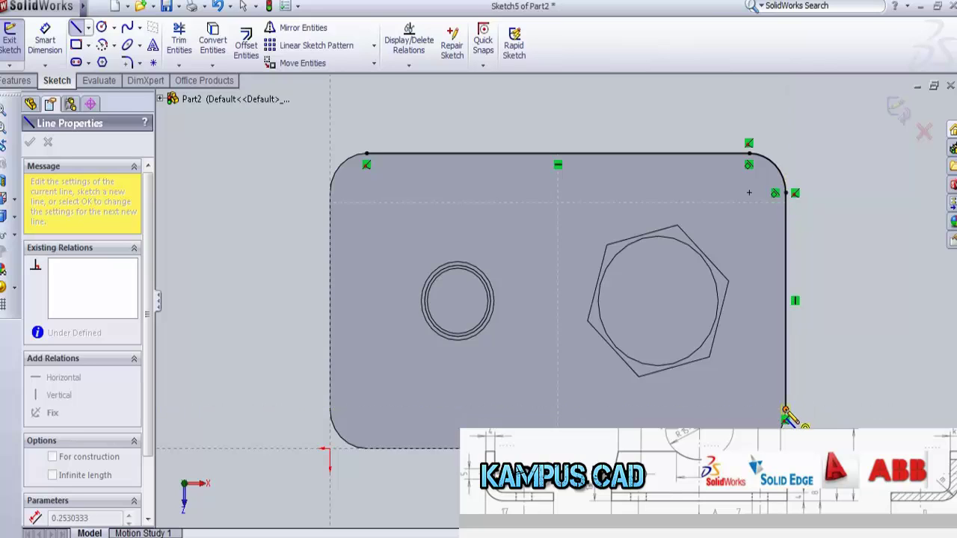
{"action": "left_click", "coordinate": [785, 410]}
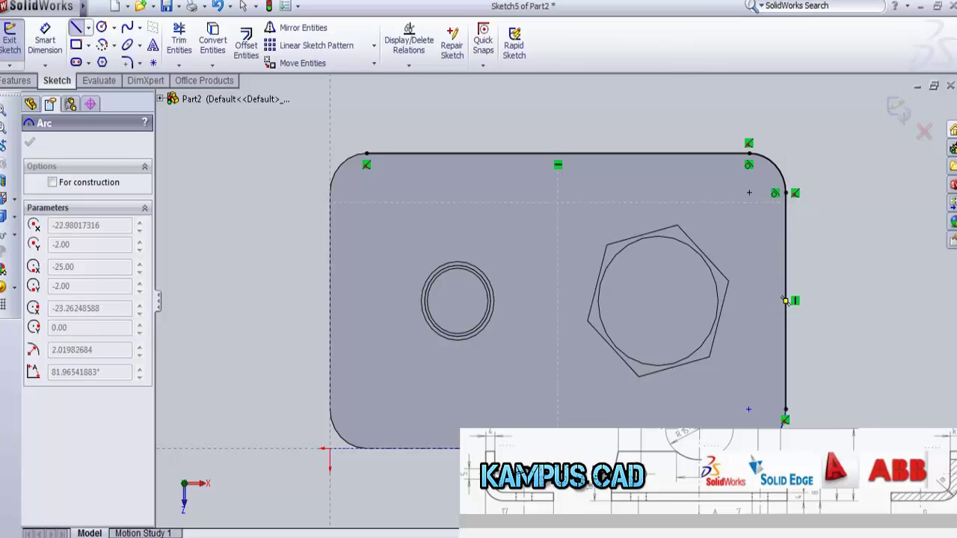
Add the bottom-right arc, bottom line, bottom-left arc, left side and closing top-left arc
{"action": "left_click", "coordinate": [749, 448]}
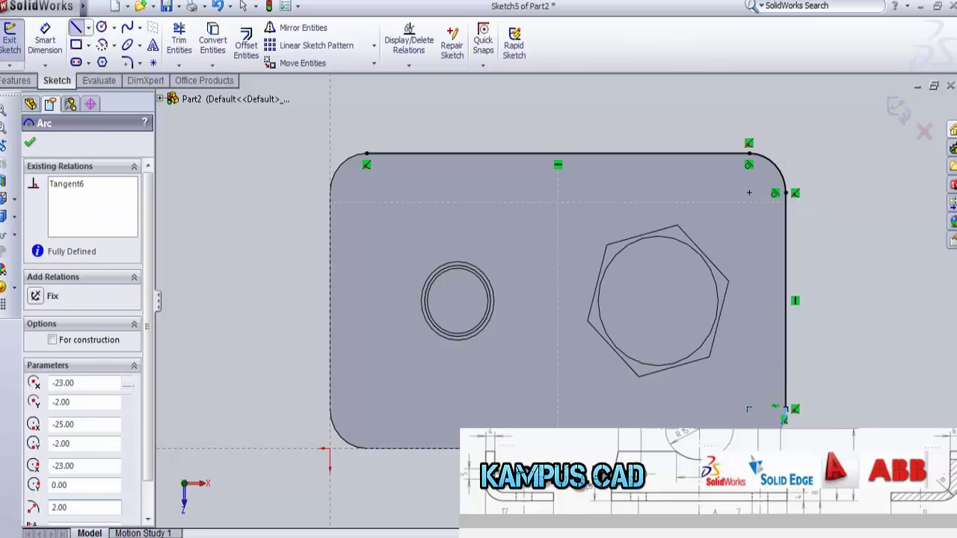
{"action": "left_click", "coordinate": [366, 449]}
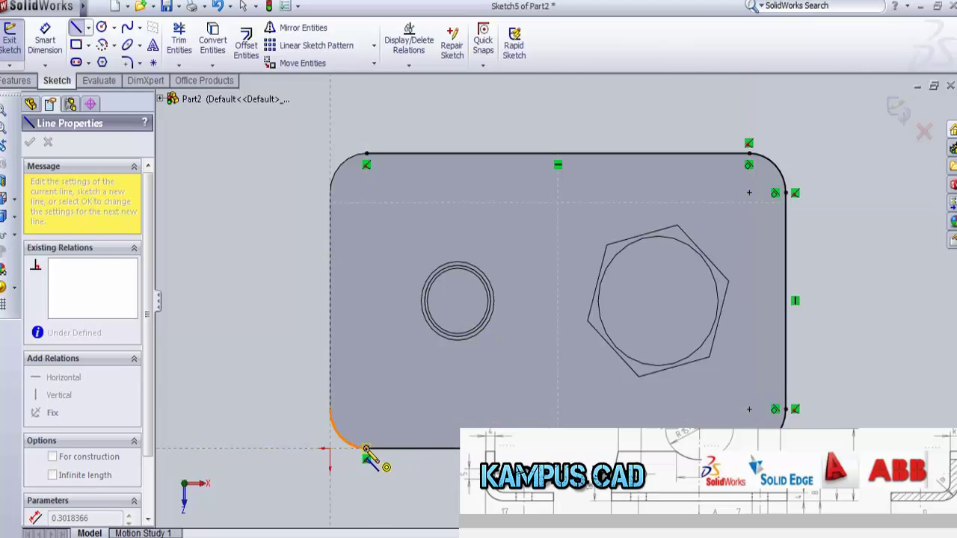
{"action": "left_click", "coordinate": [330, 410]}
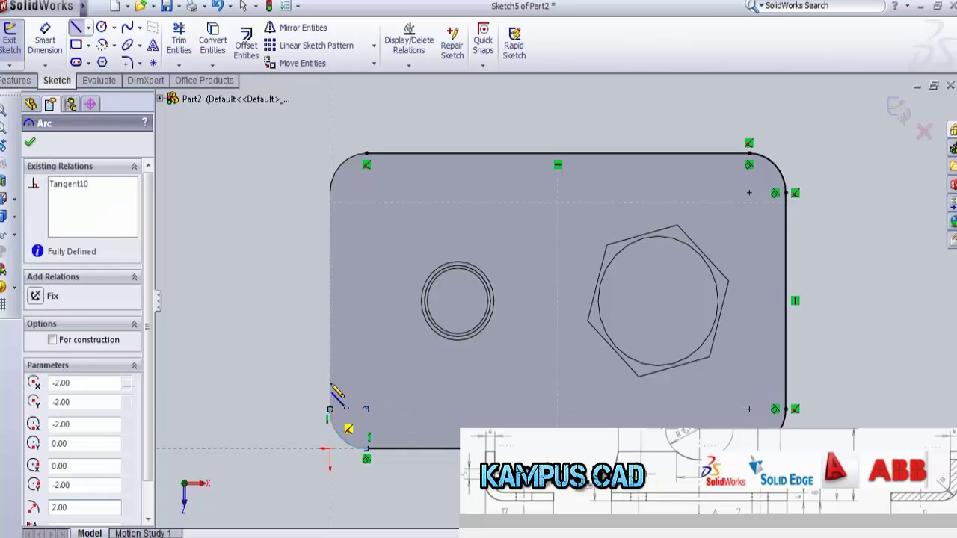
{"action": "left_click", "coordinate": [330, 193]}
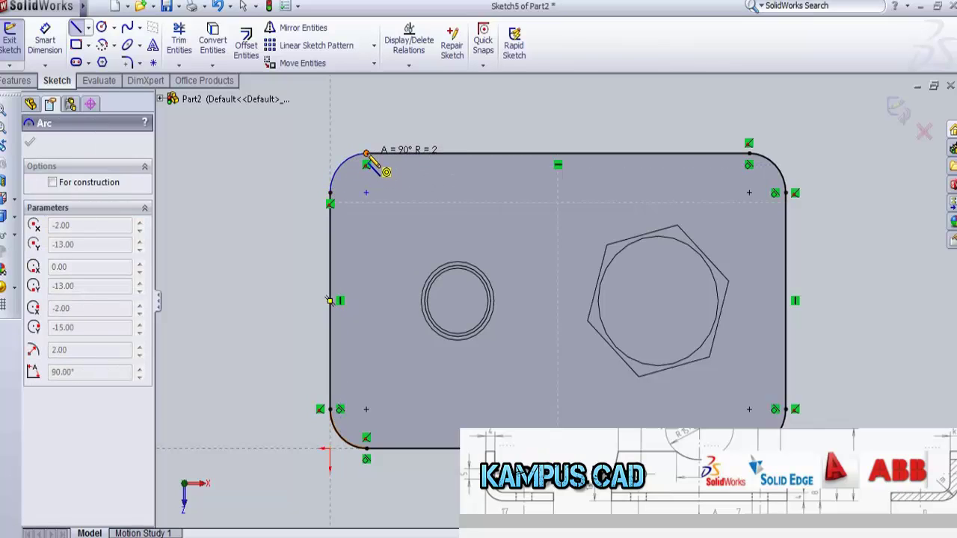
{"action": "left_click", "coordinate": [367, 154]}
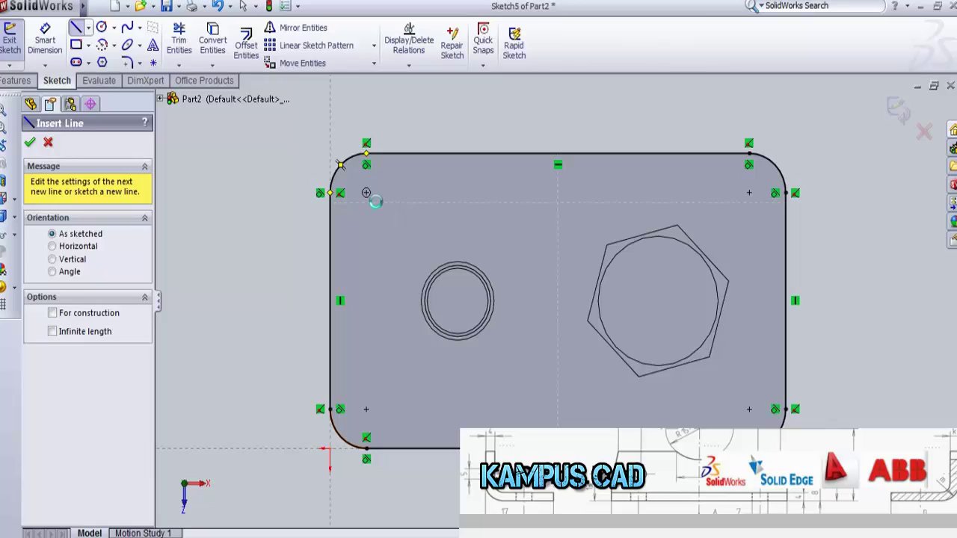
{"action": "key", "text": "Escape"}
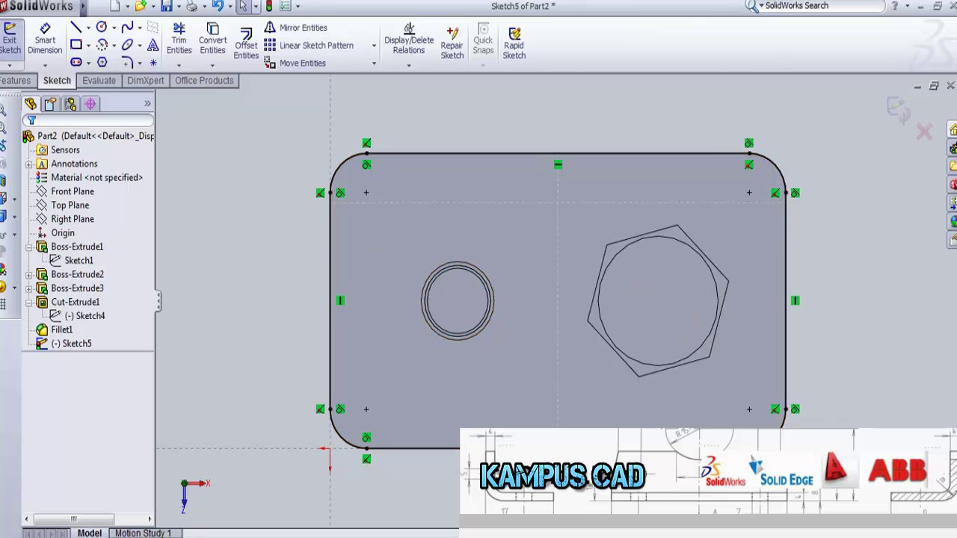
Draw the inner top line, top-right corner arc and right side just inside the edge
{"action": "mouse_move", "coordinate": [75, 6]}
{"action": "left_click", "coordinate": [76, 27]}
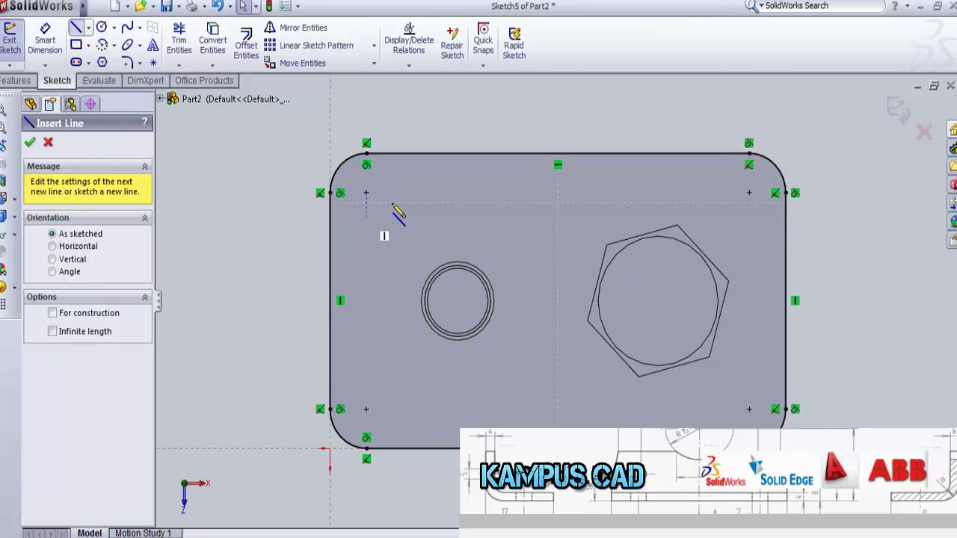
{"action": "left_click", "coordinate": [367, 164]}
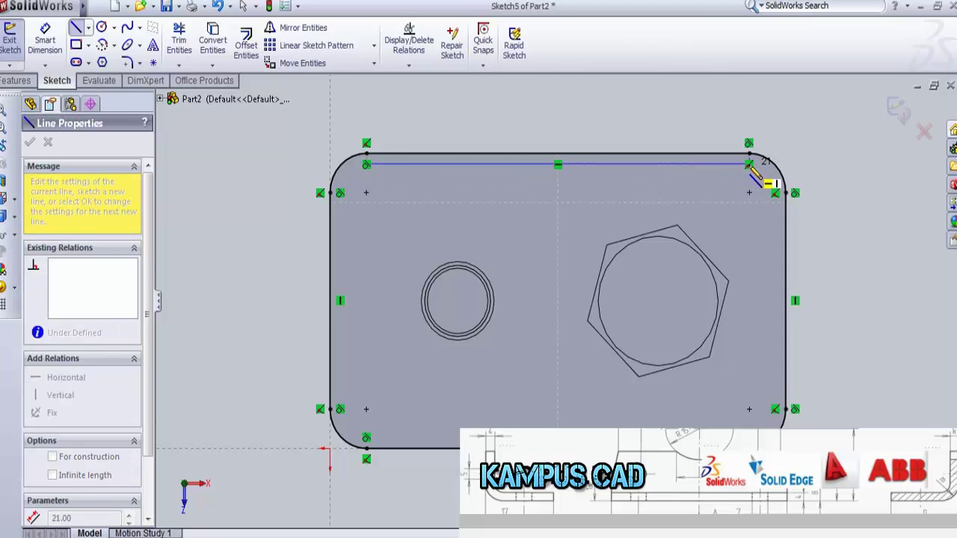
{"action": "left_click", "coordinate": [749, 163]}
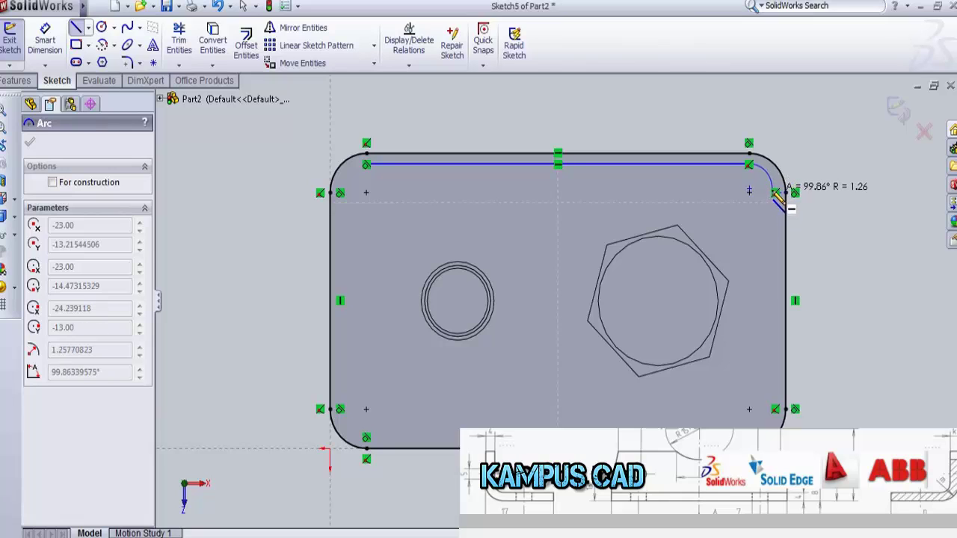
{"action": "left_click", "coordinate": [776, 193]}
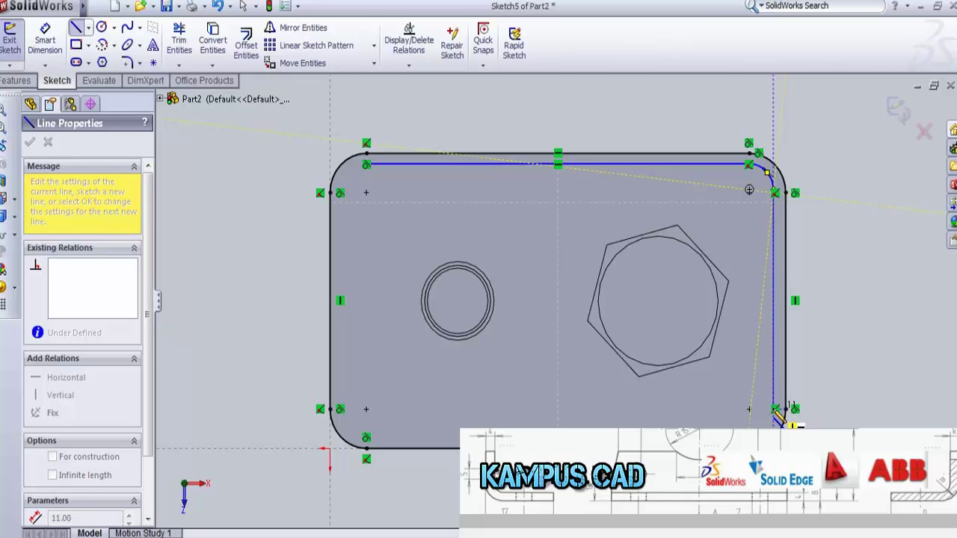
{"action": "left_click", "coordinate": [775, 410]}
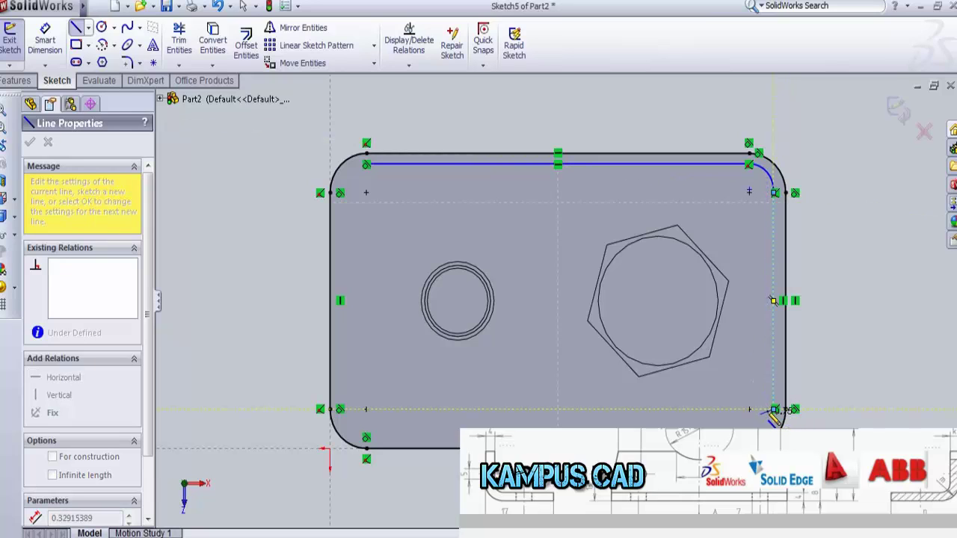
{"action": "left_click", "coordinate": [775, 410]}
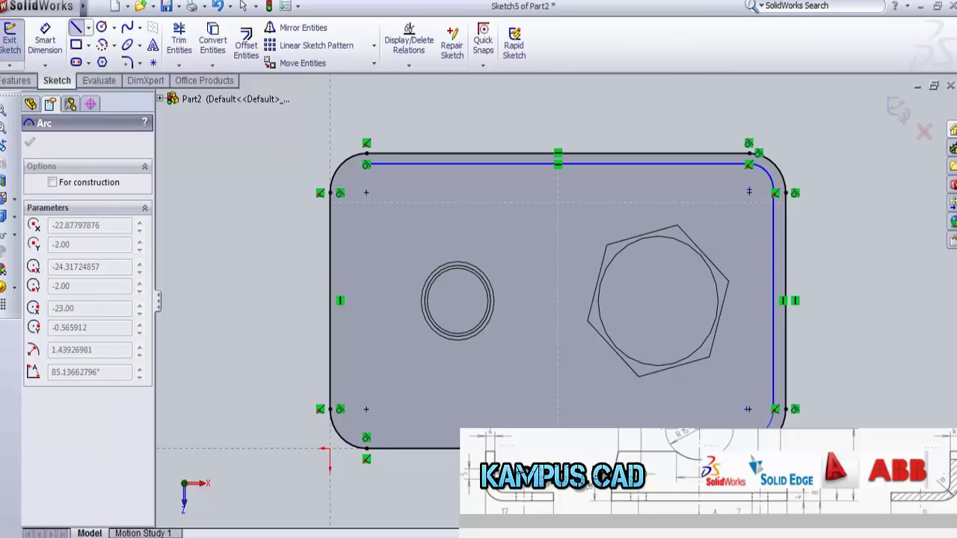
Add the inner bottom-right arc, bottom line, bottom-left arc, left side and closing top-left arc
{"action": "left_click", "coordinate": [768, 425]}
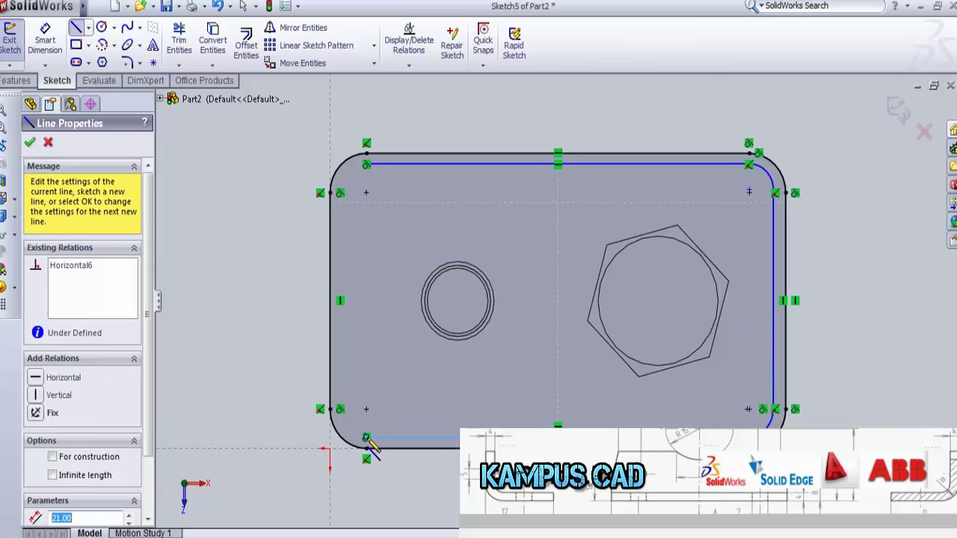
{"action": "left_click", "coordinate": [366, 437]}
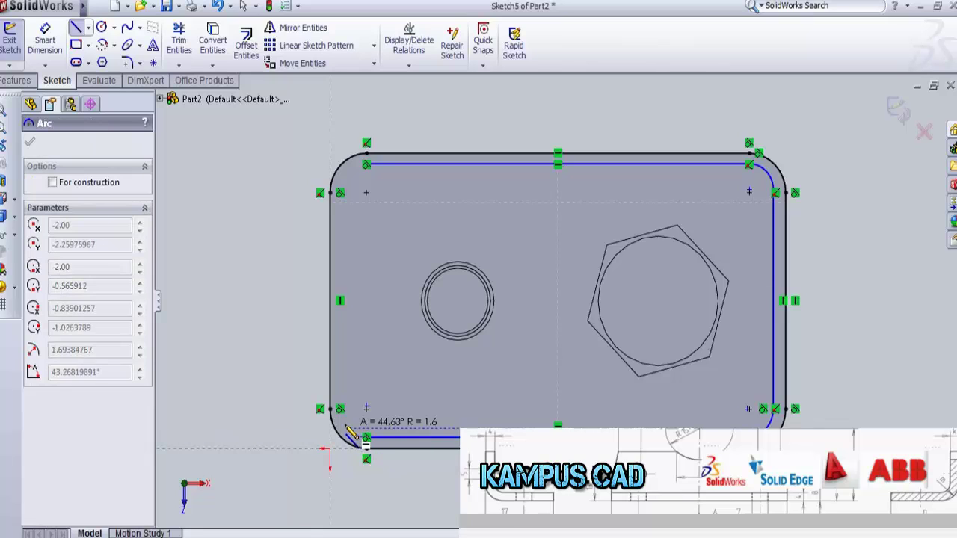
{"action": "left_click", "coordinate": [340, 409]}
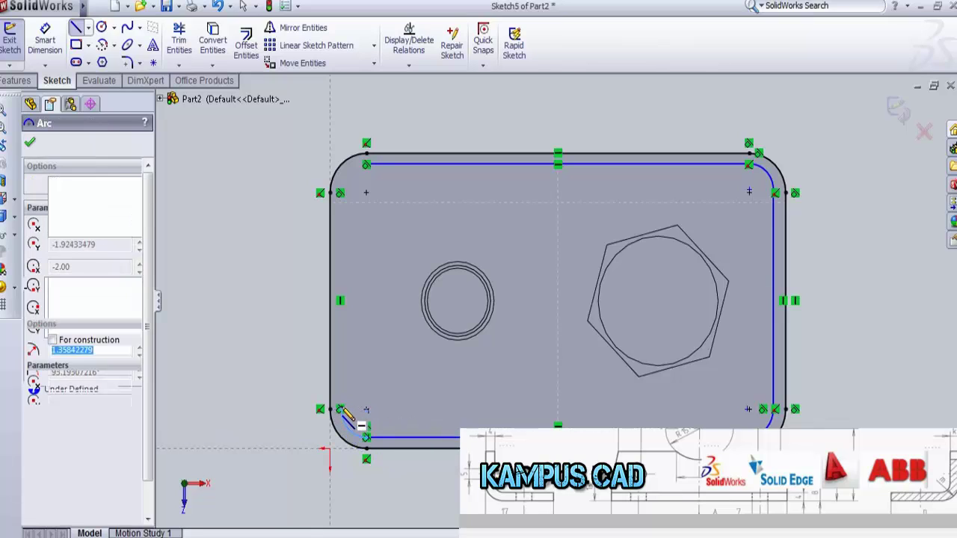
{"action": "left_click", "coordinate": [341, 192]}
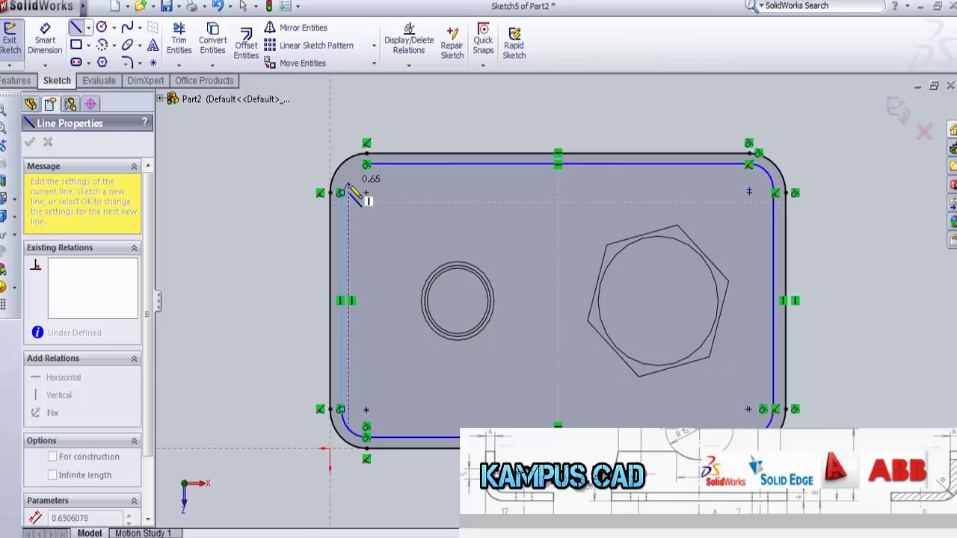
{"action": "double_click", "coordinate": [366, 192]}
{"action": "left_click", "coordinate": [341, 192]}
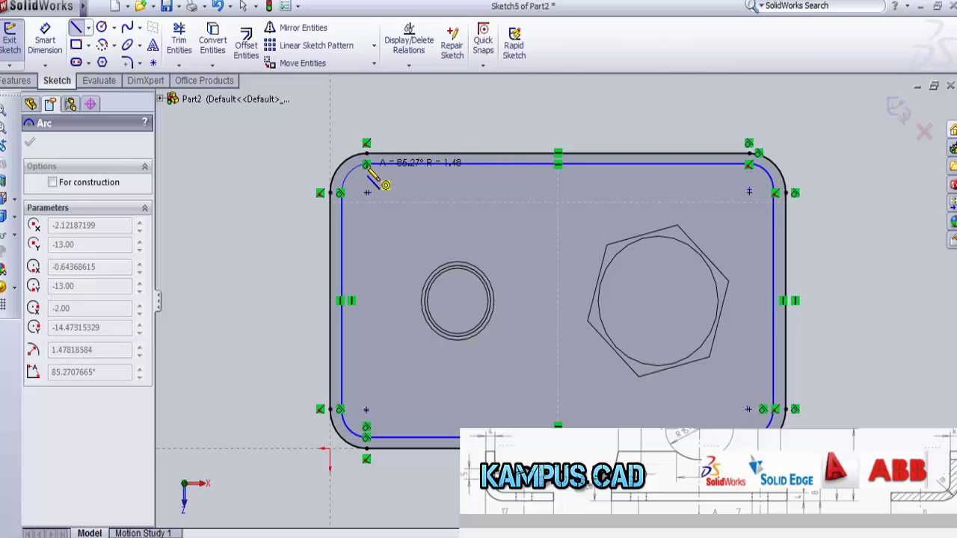
{"action": "left_click", "coordinate": [367, 171]}
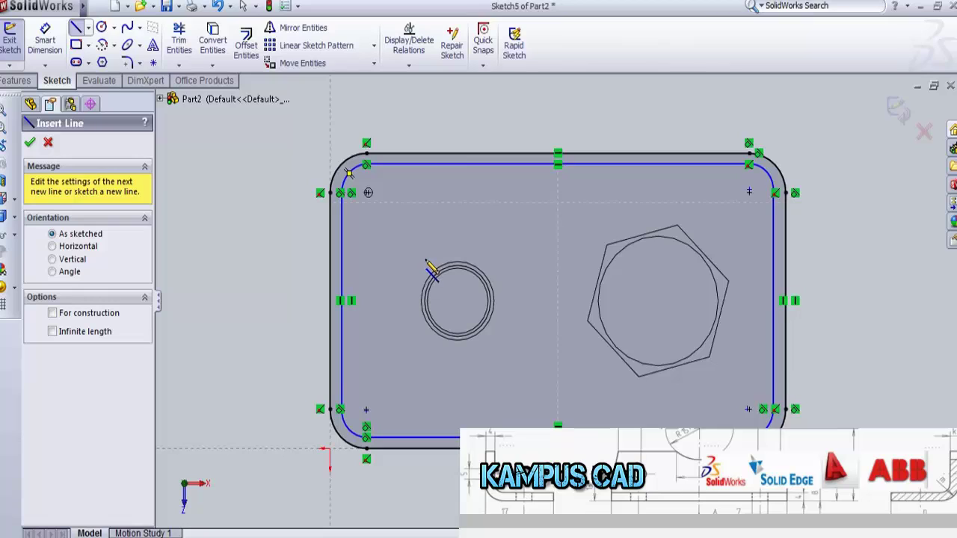
{"action": "key", "text": "Escape"}
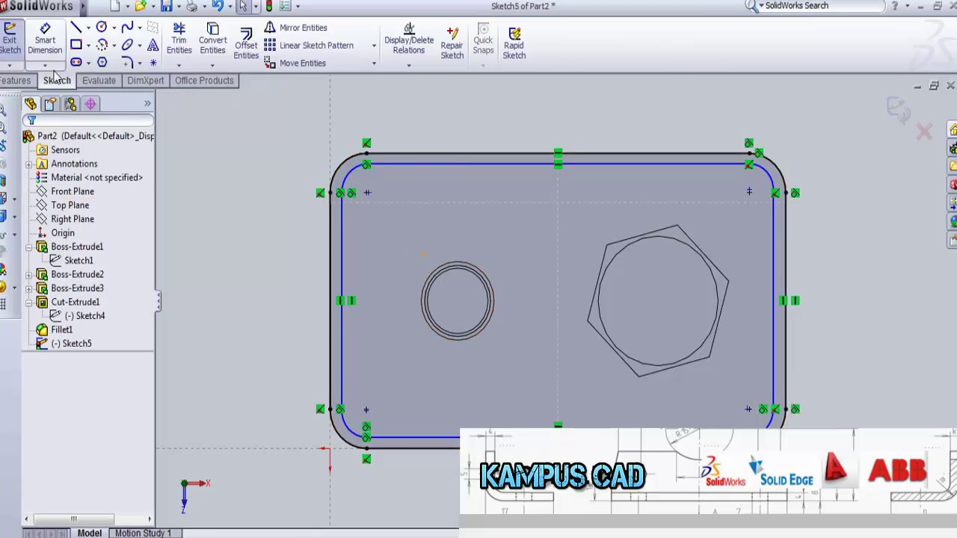
Dimension the inner outline 0.5 mm inside the outer top and right edges
{"action": "left_click", "coordinate": [43, 45]}
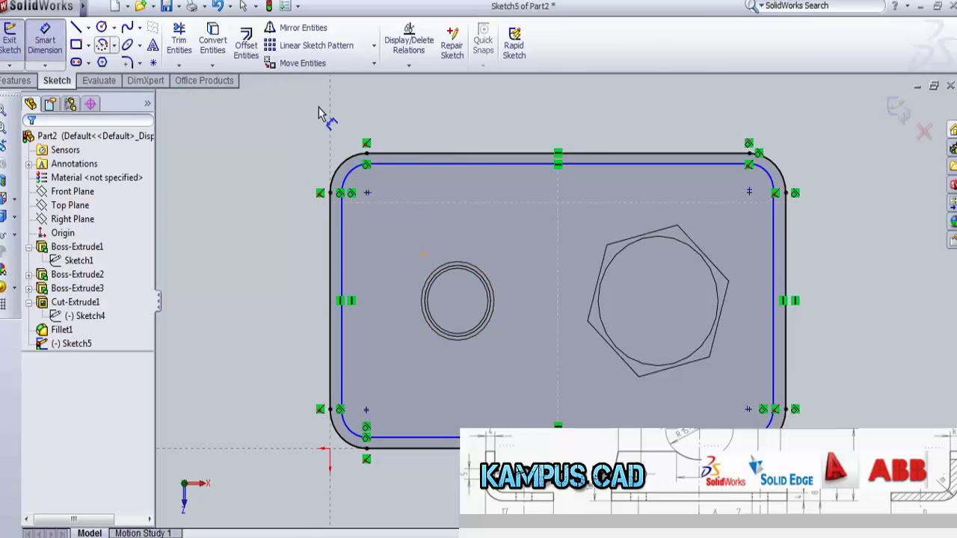
{"action": "left_click", "coordinate": [462, 166]}
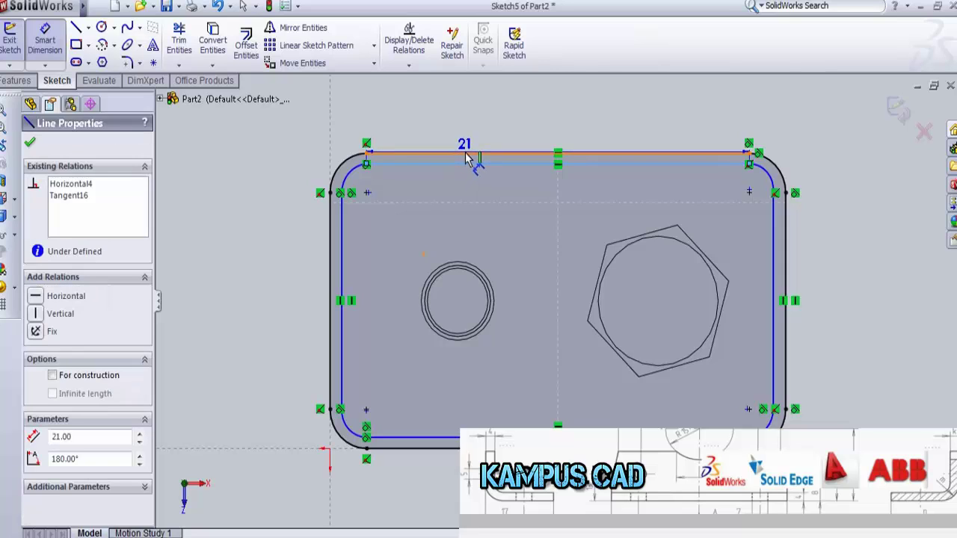
{"action": "left_click", "coordinate": [466, 161]}
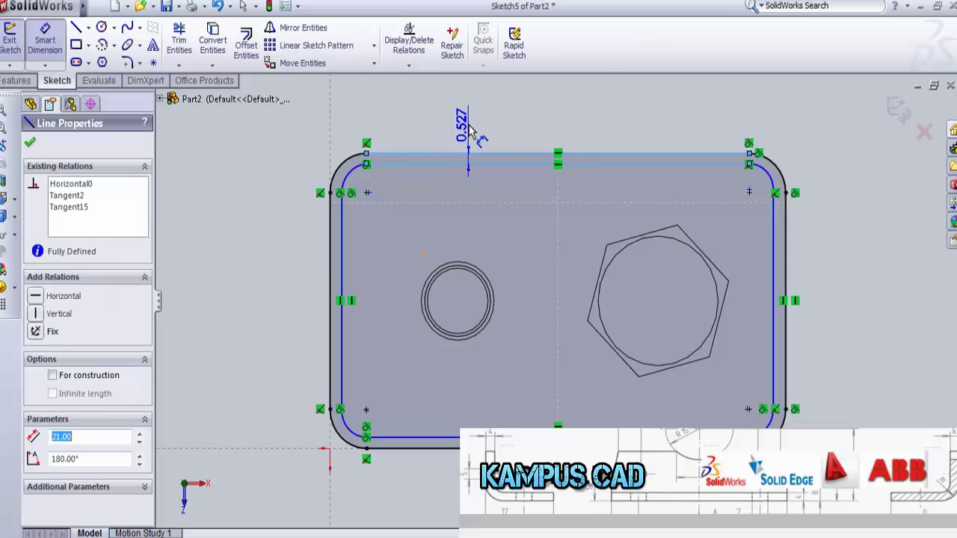
{"action": "left_click", "coordinate": [470, 128]}
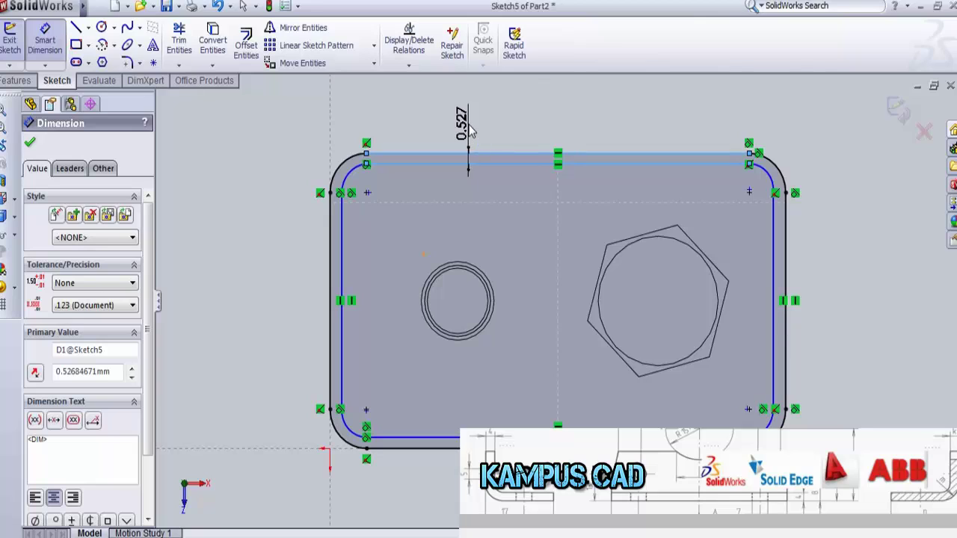
{"action": "type", "text": "0.5"}
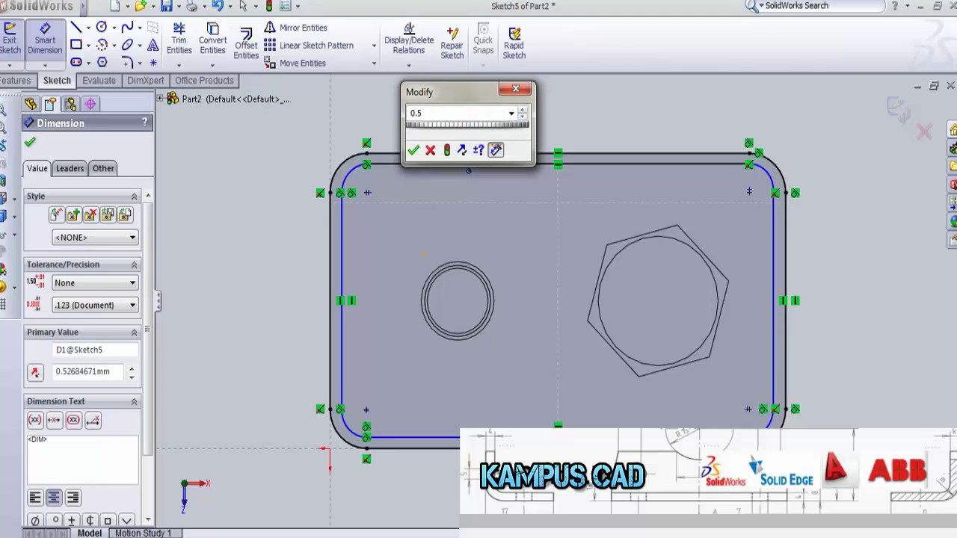
{"action": "key", "text": "Return"}
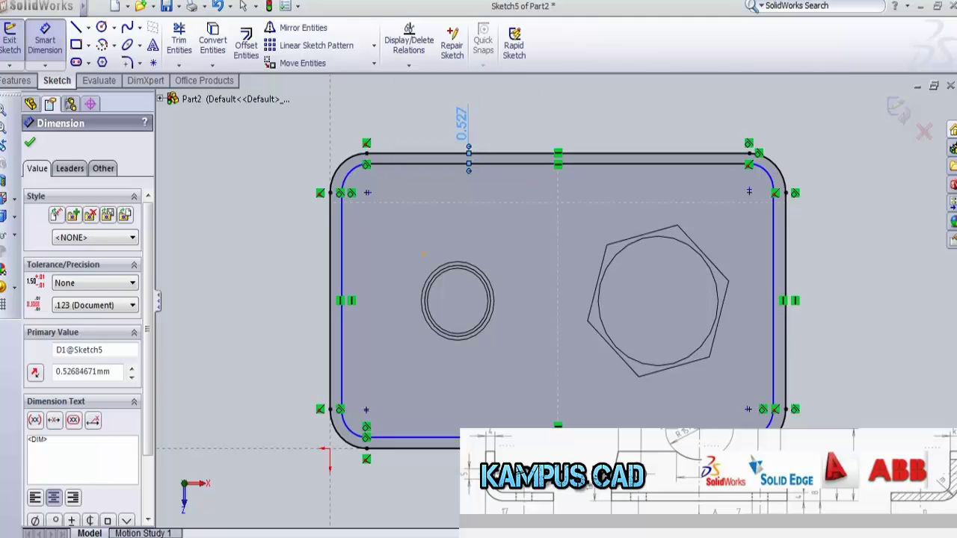
{"action": "left_click", "coordinate": [772, 288]}
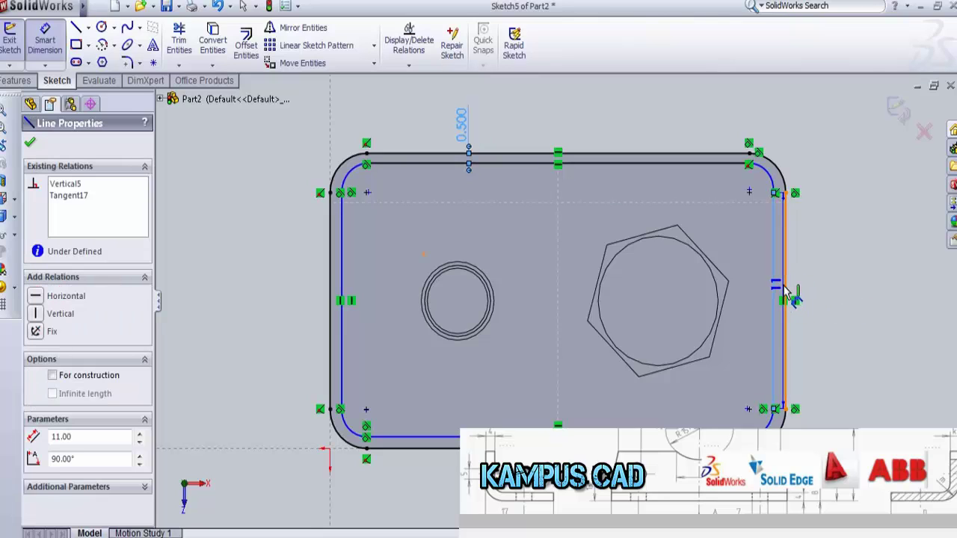
{"action": "left_click", "coordinate": [786, 294]}
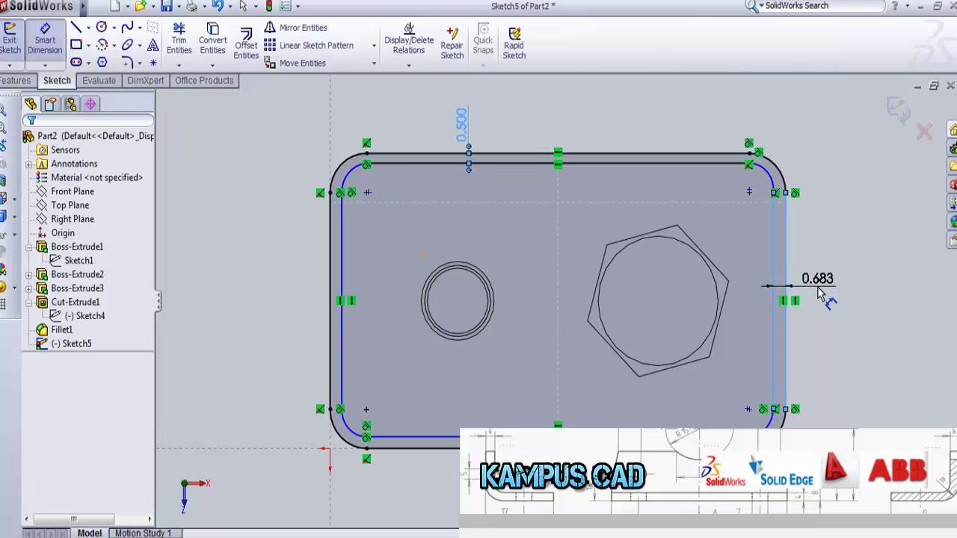
{"action": "left_click", "coordinate": [820, 293]}
{"action": "type", "text": "0.5"}
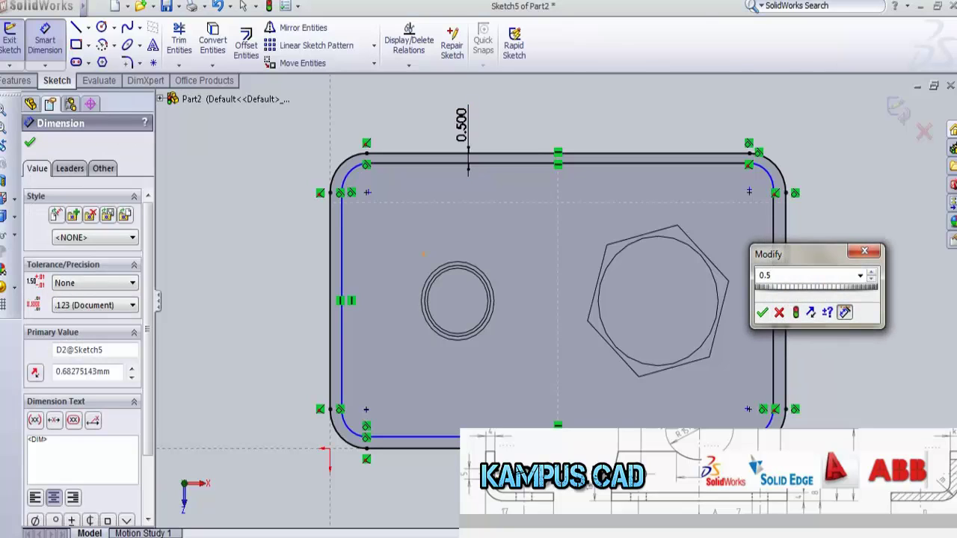
{"action": "key", "text": "Return"}
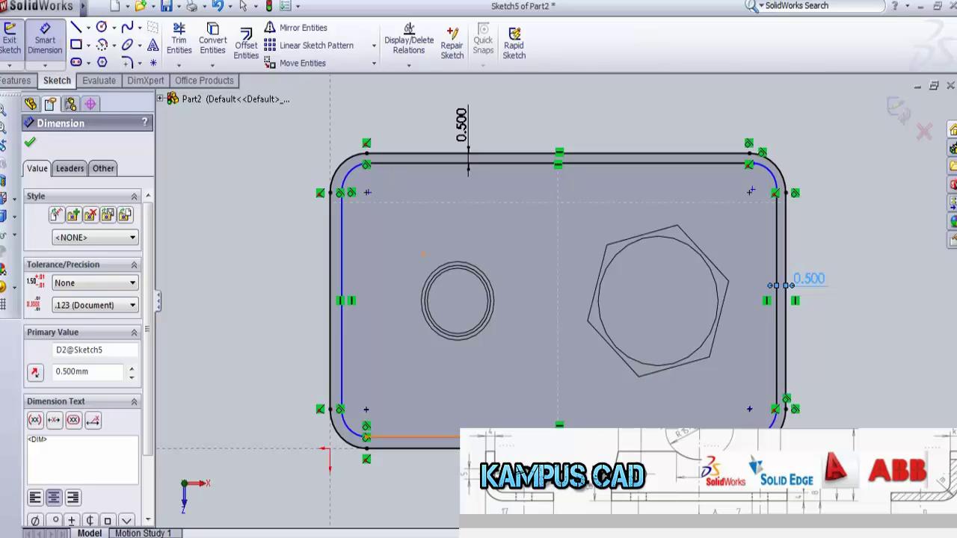
Set the left-side gap to 0.5 mm and exit Sketch5
{"action": "left_click", "coordinate": [368, 437]}
{"action": "left_click", "coordinate": [576, 425]}
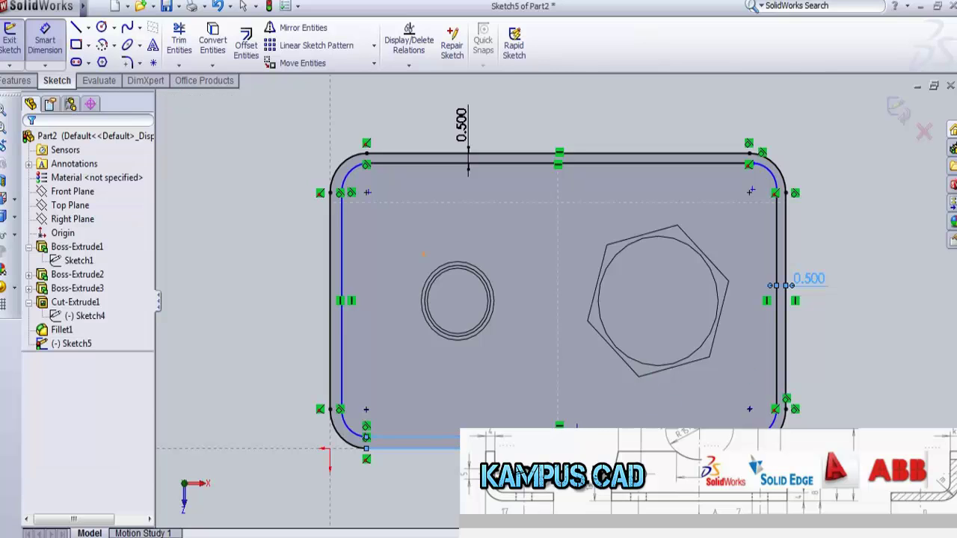
{"action": "left_click", "coordinate": [809, 279]}
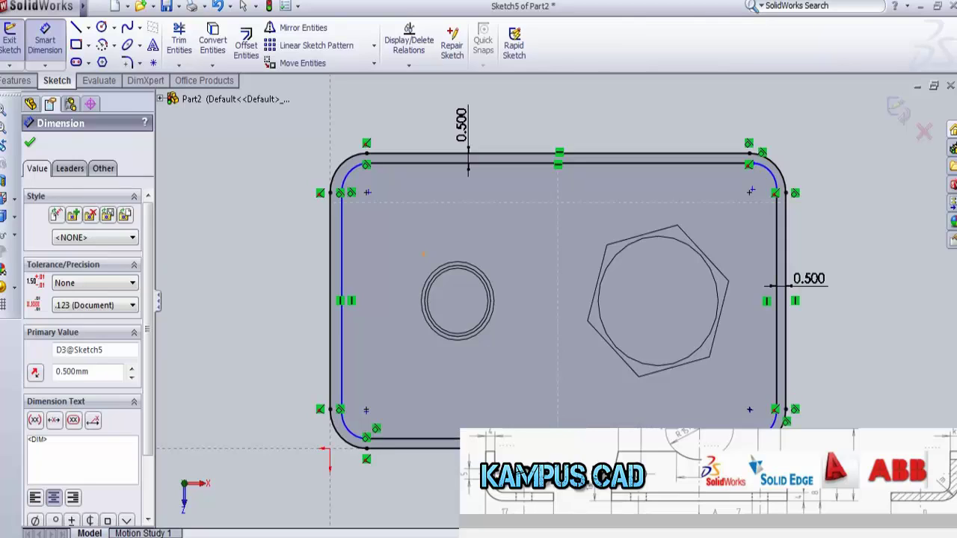
{"action": "left_click", "coordinate": [342, 348]}
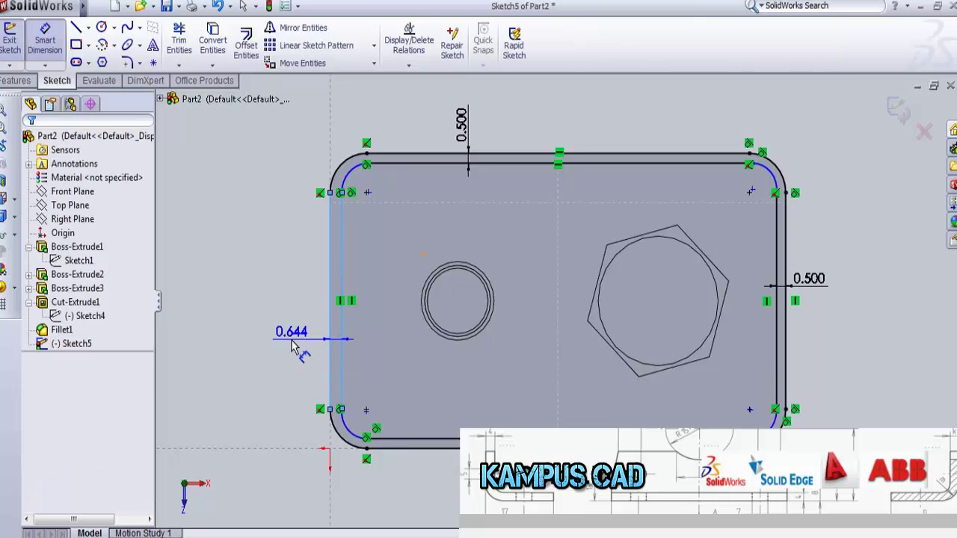
{"action": "left_click", "coordinate": [298, 348]}
{"action": "type", "text": "0.5"}
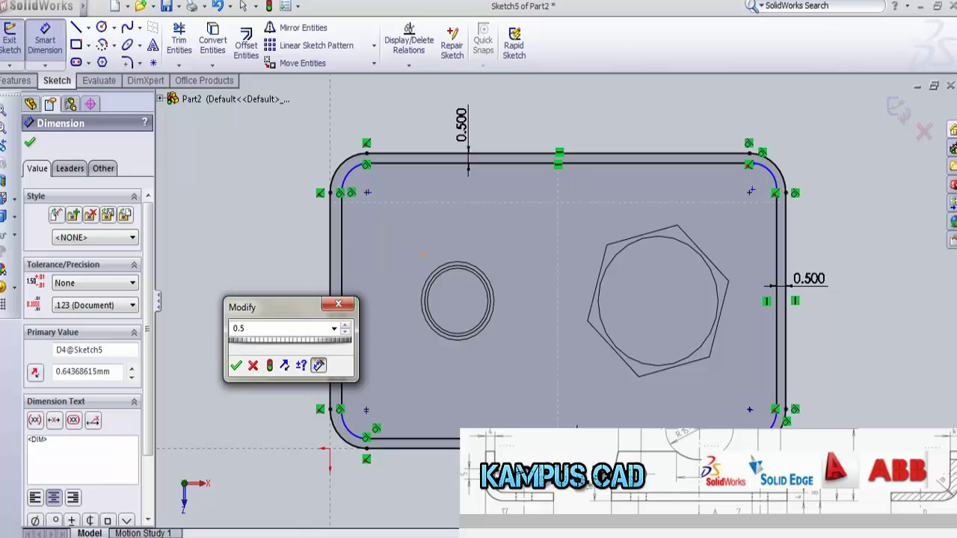
{"action": "key", "text": "Return"}
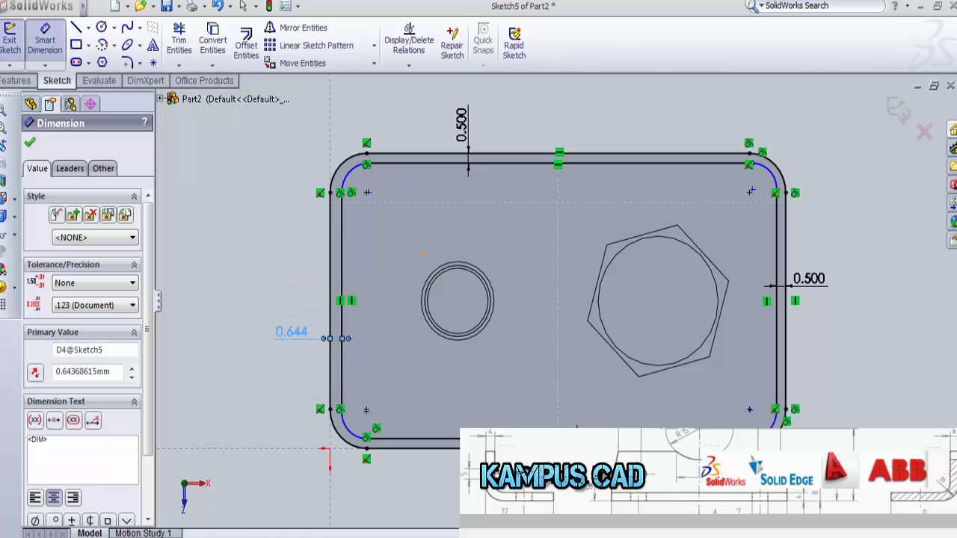
{"action": "left_click", "coordinate": [897, 111]}
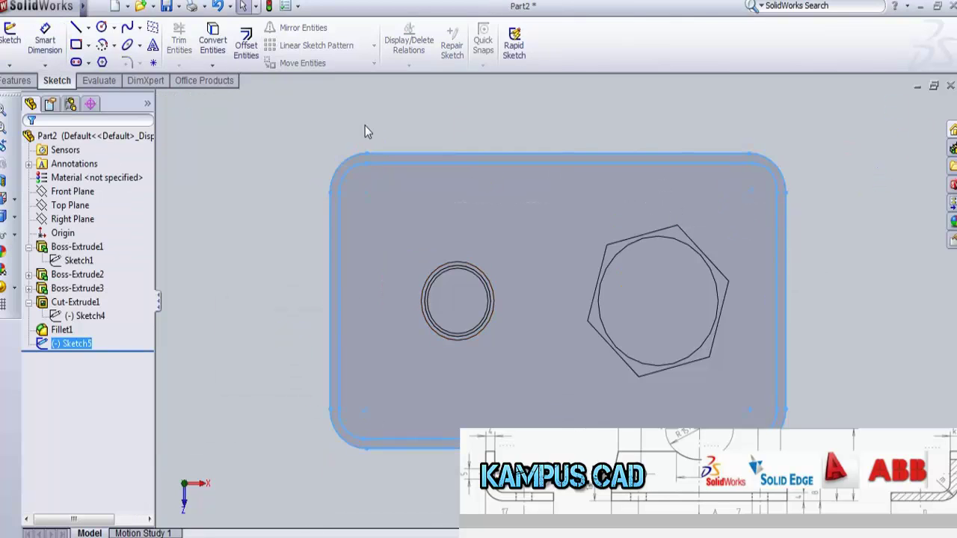
Extrude Sketch5 into Boss-Extrude4, a thin raised rim around the terminal face
{"action": "left_click", "coordinate": [15, 80]}
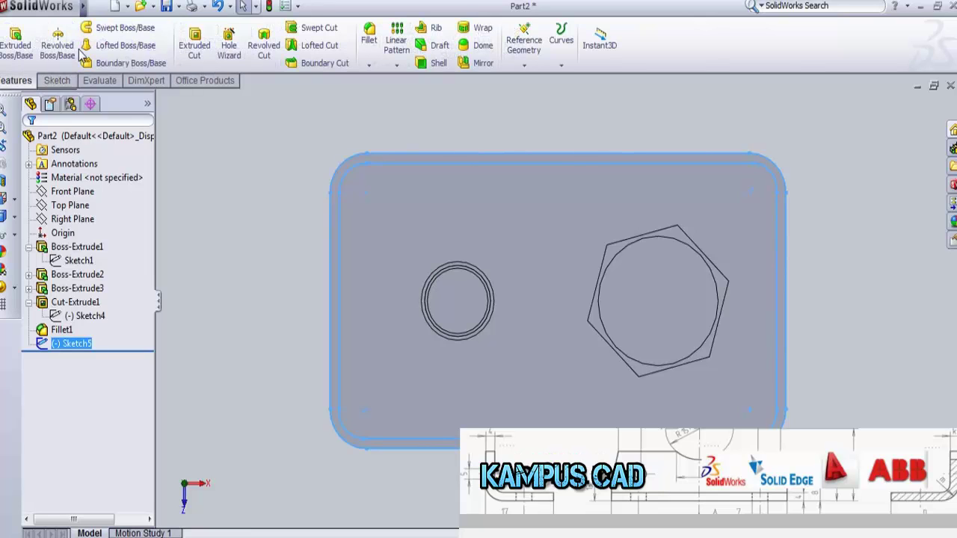
{"action": "left_click", "coordinate": [15, 46]}
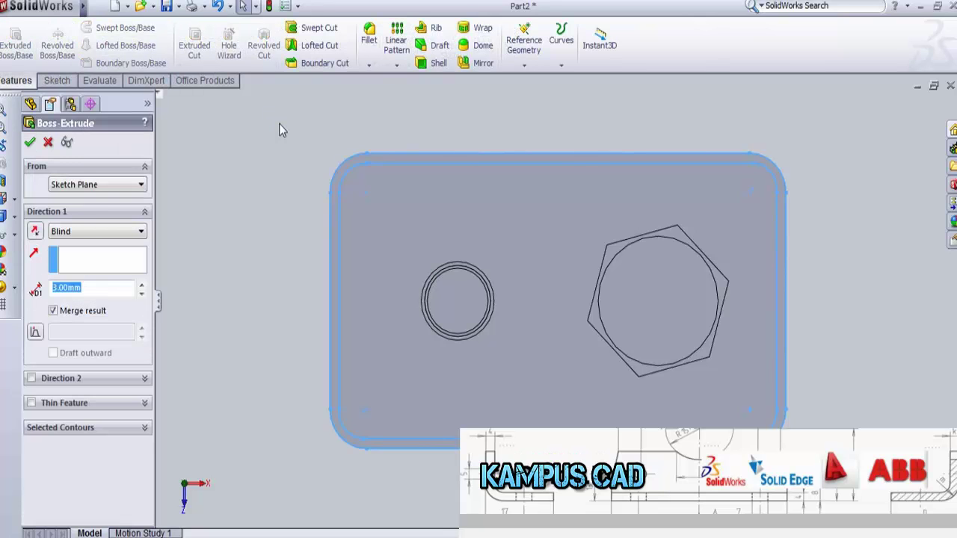
{"action": "left_click", "coordinate": [54, 288]}
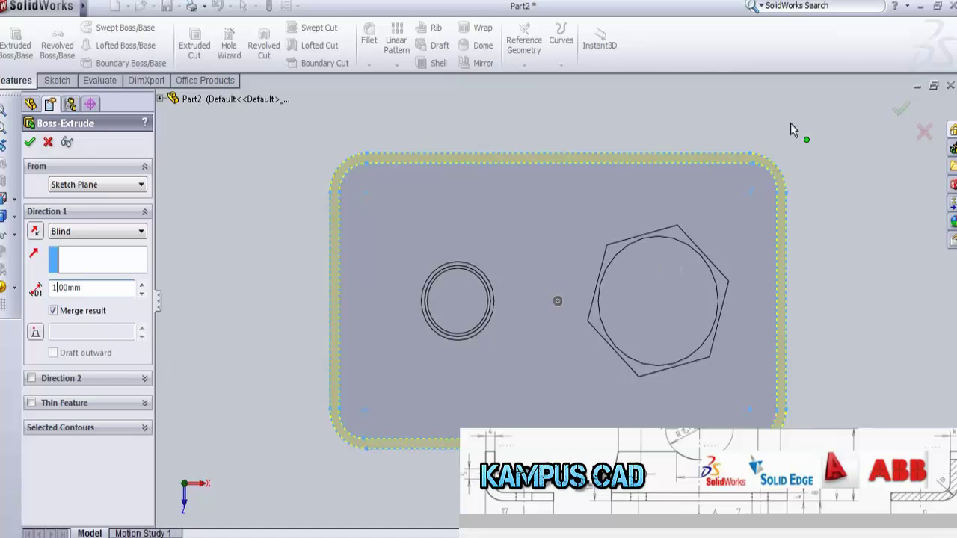
{"action": "left_click", "coordinate": [899, 111]}
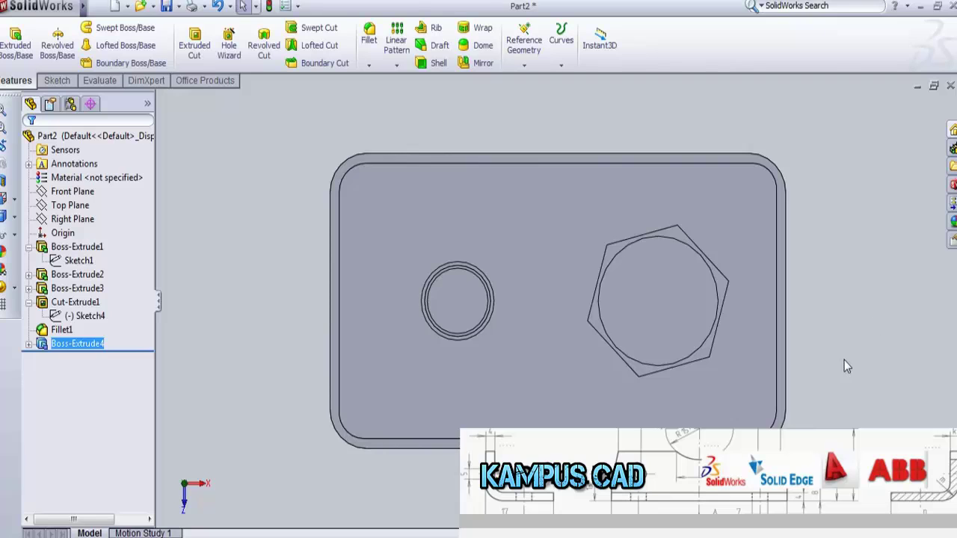
Orbit the part to inspect the rim and select the block's bottom face
{"action": "middle_click_drag", "start_coordinate": [844, 360], "coordinate": [845, 296]}
{"action": "scroll", "coordinate": [835, 326], "scroll_direction": "up", "scroll_amount": 1}
{"action": "scroll", "coordinate": [720, 250], "scroll_direction": "up", "scroll_amount": 3}
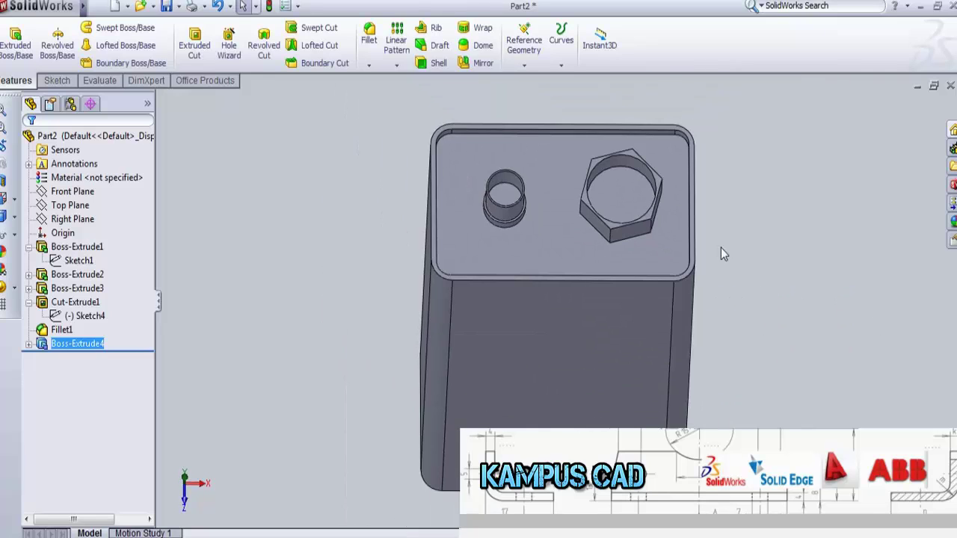
{"action": "scroll", "coordinate": [720, 250], "scroll_direction": "down", "scroll_amount": 2}
{"action": "scroll", "coordinate": [684, 259], "scroll_direction": "up", "scroll_amount": 1}
{"action": "mouse_move", "coordinate": [700, 290]}
{"action": "middle_mouse_down"}
{"action": "mouse_move", "coordinate": [650, 228]}
{"action": "mouse_move", "coordinate": [545, 229]}
{"action": "mouse_move", "coordinate": [606, 259]}
{"action": "mouse_move", "coordinate": [711, 209]}
{"action": "mouse_move", "coordinate": [696, 219]}
{"action": "middle_mouse_up"}
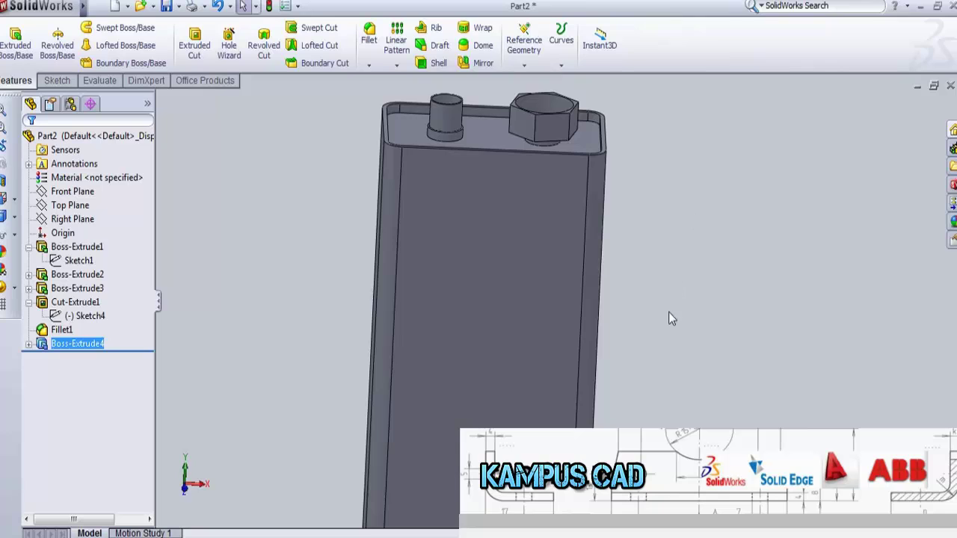
{"action": "mouse_move", "coordinate": [669, 313]}
{"action": "middle_mouse_down"}
{"action": "mouse_move", "coordinate": [633, 397]}
{"action": "mouse_move", "coordinate": [642, 297]}
{"action": "mouse_move", "coordinate": [494, 399]}
{"action": "middle_mouse_up"}
{"action": "left_click", "coordinate": [493, 400]}
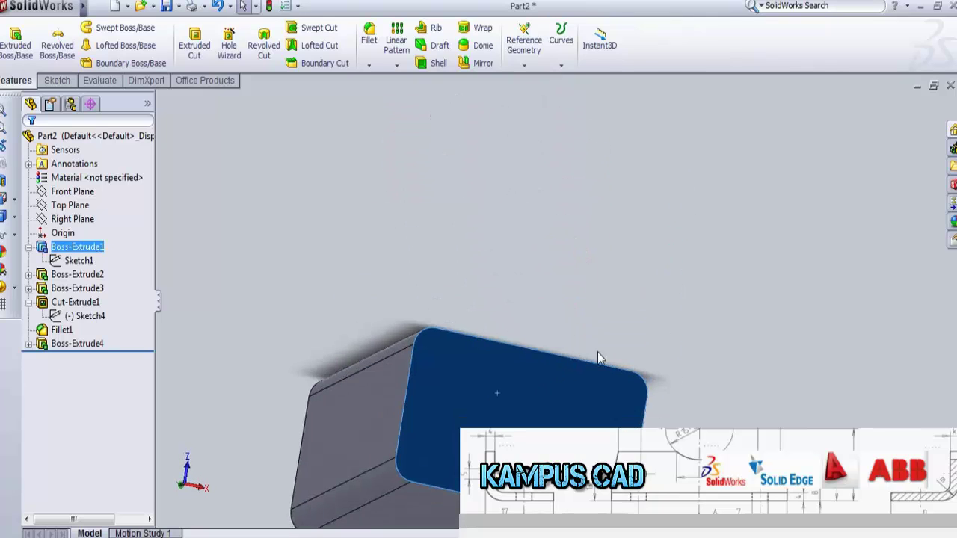
View the bottom face square-on, start Sketch6 and draw the outline's top line
{"action": "key", "text": "ctrl+8"}
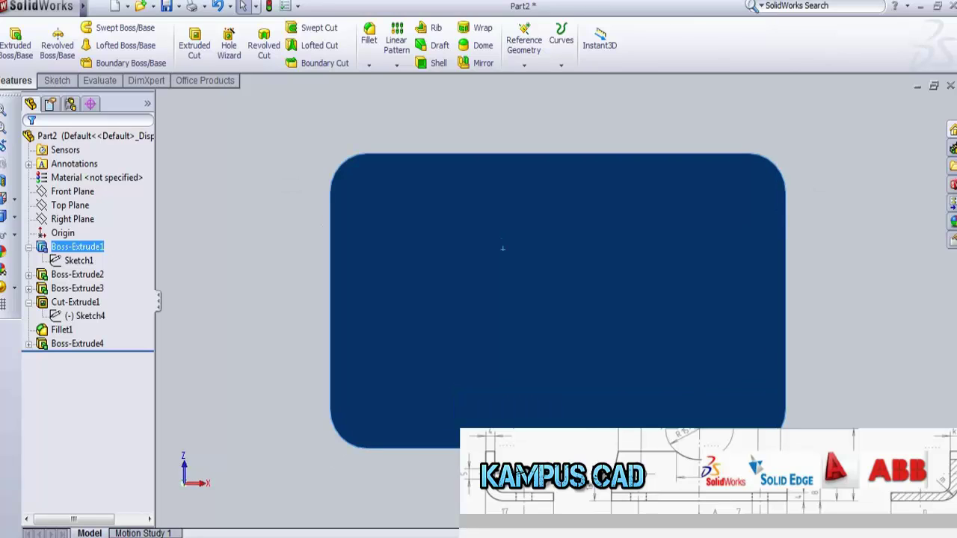
{"action": "key", "text": "s"}
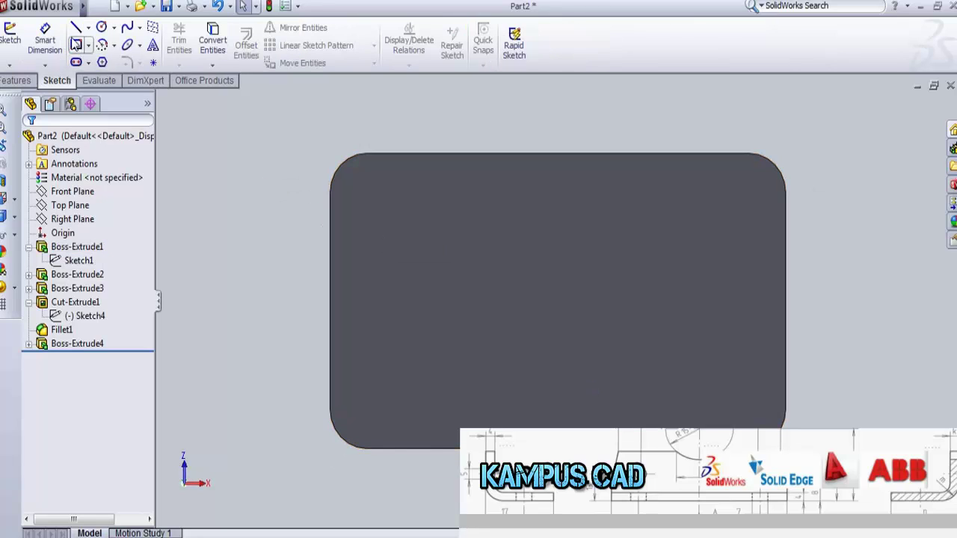
{"action": "left_click", "coordinate": [75, 28]}
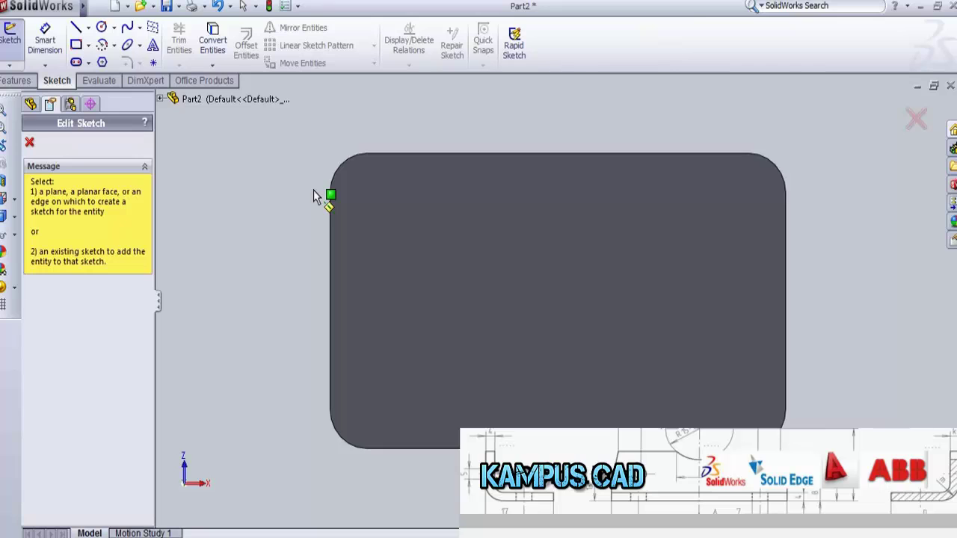
{"action": "left_click", "coordinate": [404, 226]}
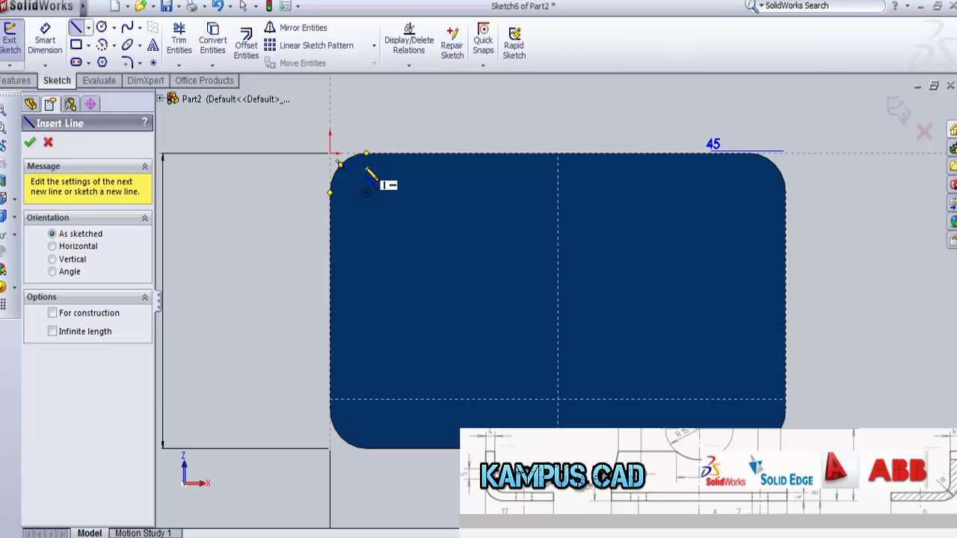
{"action": "left_click", "coordinate": [367, 169]}
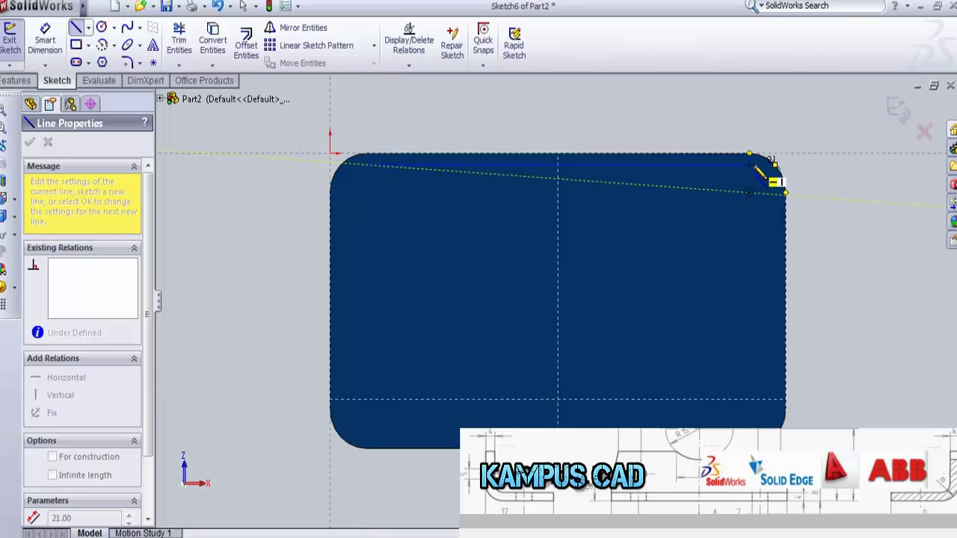
{"action": "left_click", "coordinate": [749, 164]}
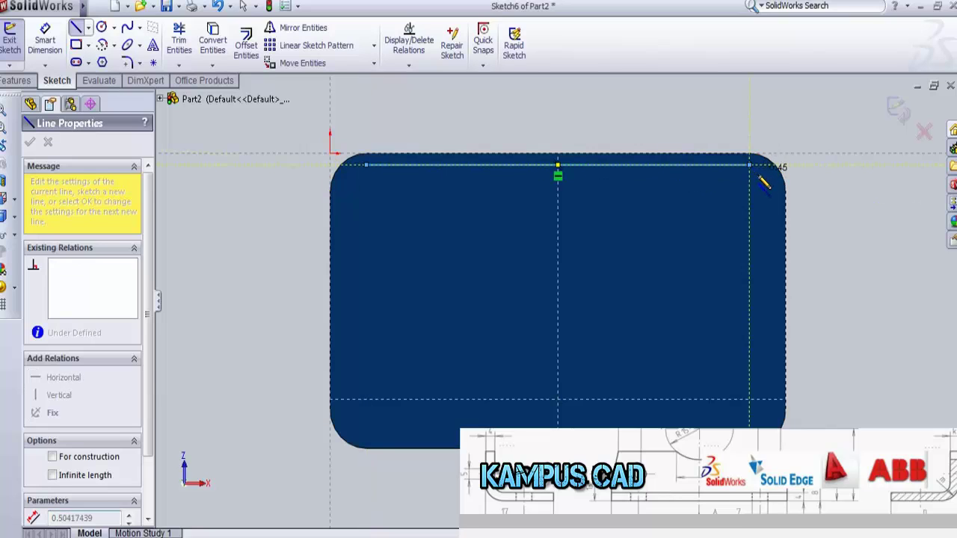
{"action": "left_click", "coordinate": [750, 165]}
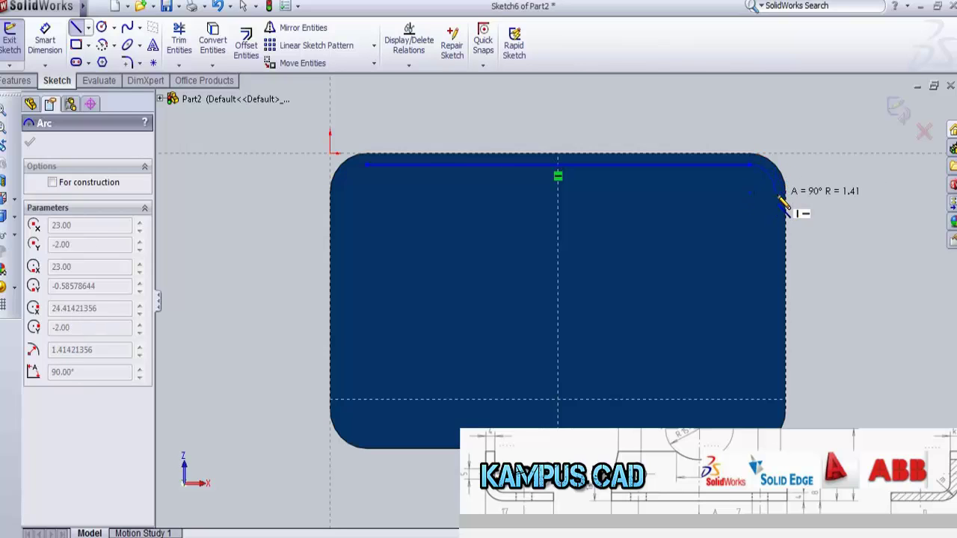
Add the tangent top-right corner arc and right-side line, then end the chain
{"action": "left_click", "coordinate": [778, 198]}
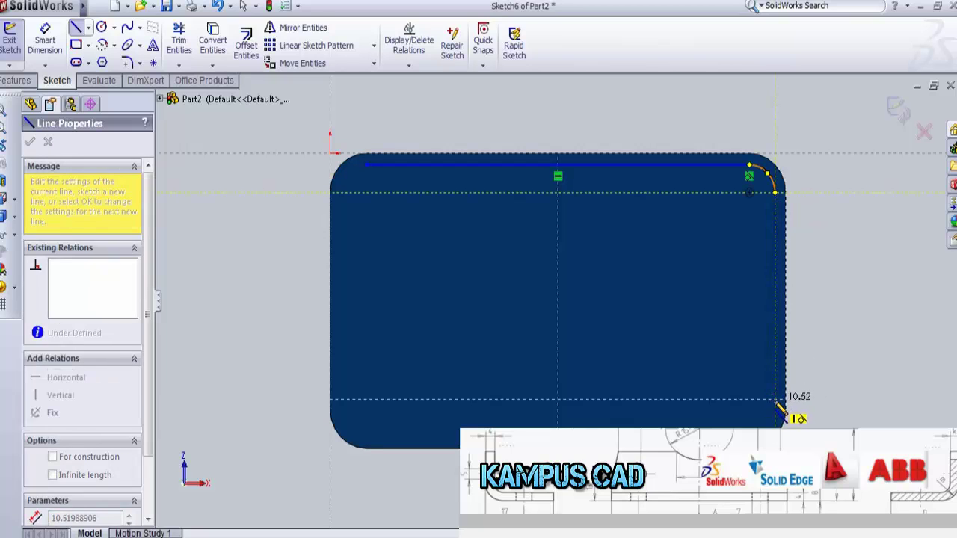
{"action": "left_click", "coordinate": [776, 401]}
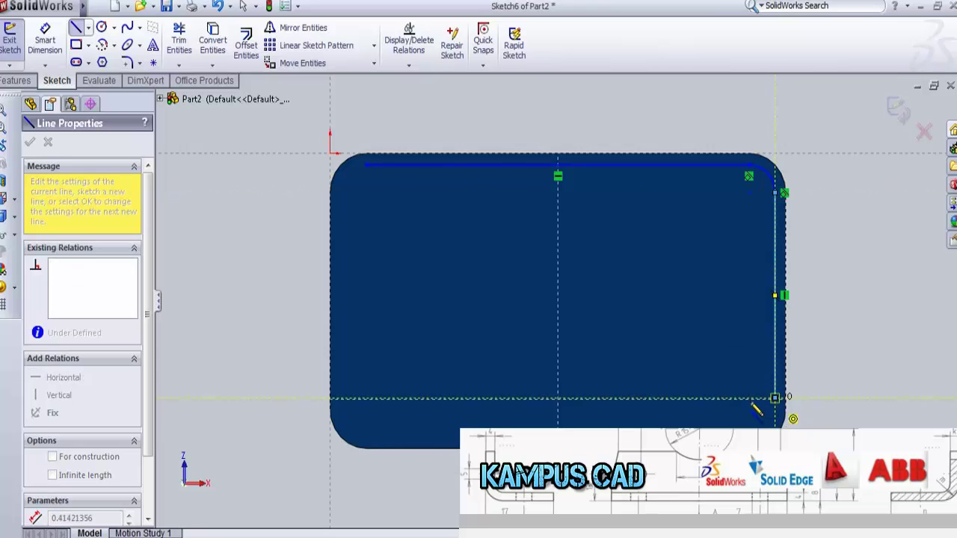
{"action": "key", "text": "Escape"}
{"action": "key", "text": "Escape"}
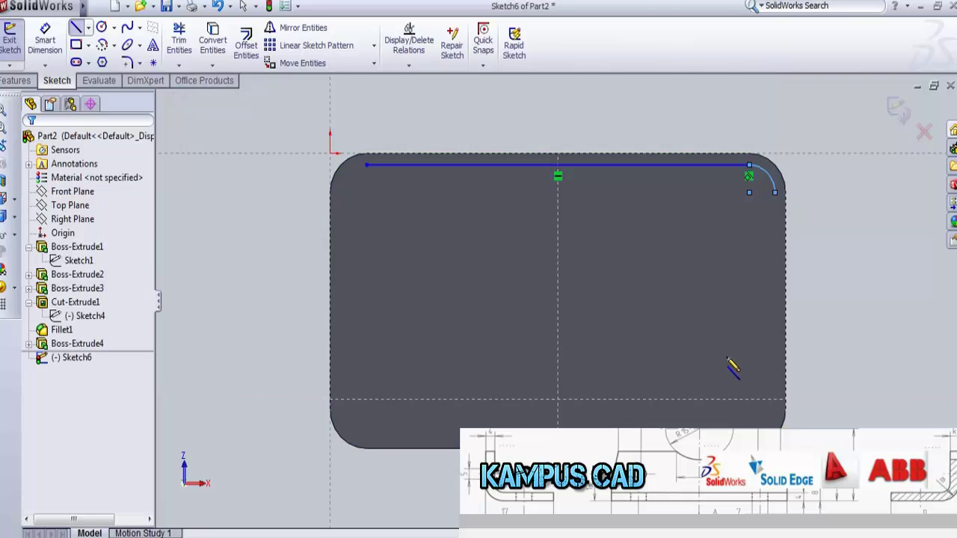
{"action": "left_click", "coordinate": [770, 175]}
{"action": "scroll", "coordinate": [766, 243], "scroll_direction": "down", "scroll_amount": 2}
{"action": "scroll", "coordinate": [753, 237], "scroll_direction": "down", "scroll_amount": 2}
{"action": "scroll", "coordinate": [729, 296], "scroll_direction": "up", "scroll_amount": 2}
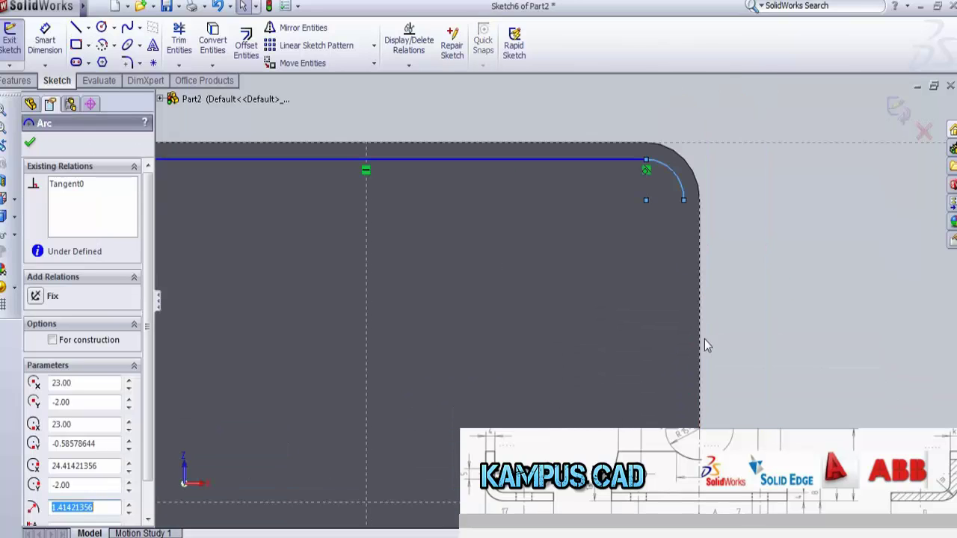
{"action": "scroll", "coordinate": [705, 338], "scroll_direction": "down", "scroll_amount": 1}
{"action": "scroll", "coordinate": [704, 338], "scroll_direction": "up", "scroll_amount": 1}
{"action": "scroll", "coordinate": [550, 299], "scroll_direction": "up", "scroll_amount": 1}
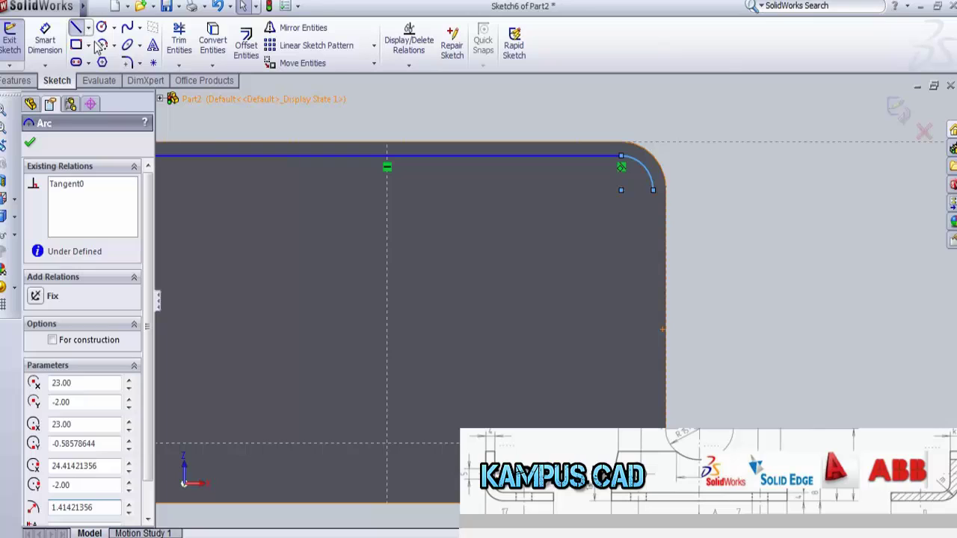
Continue from the corner arc with the right side line and tangent bottom-right arc
{"action": "key", "text": "l"}
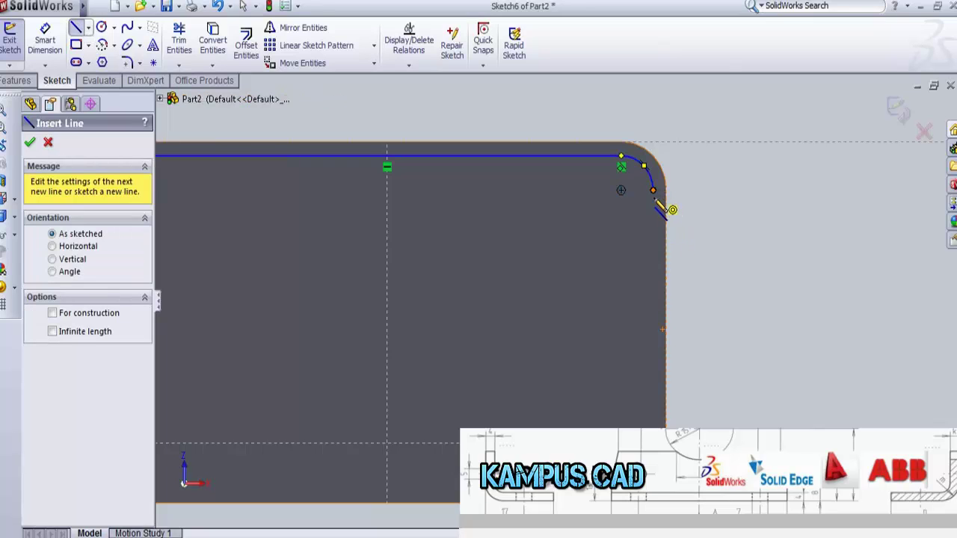
{"action": "left_click", "coordinate": [653, 191]}
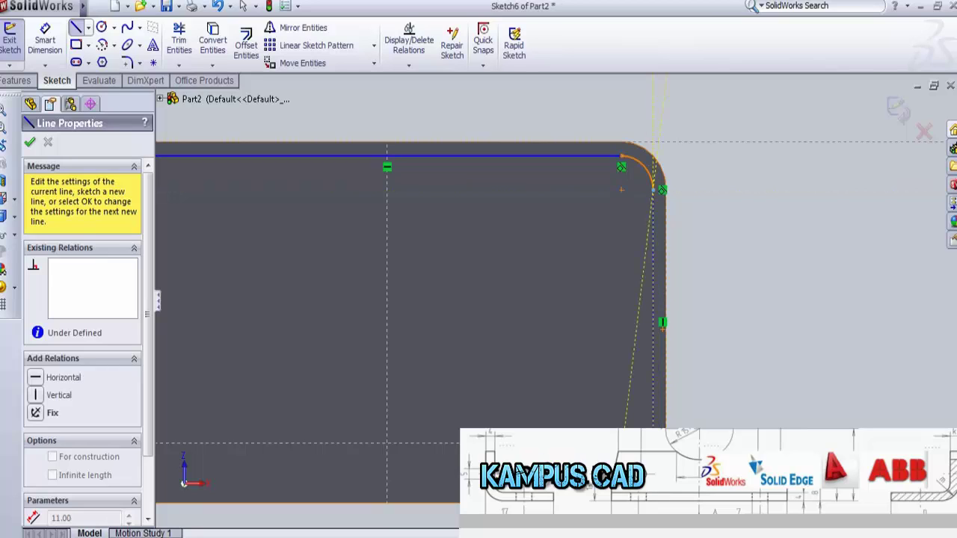
{"action": "left_click", "coordinate": [652, 322]}
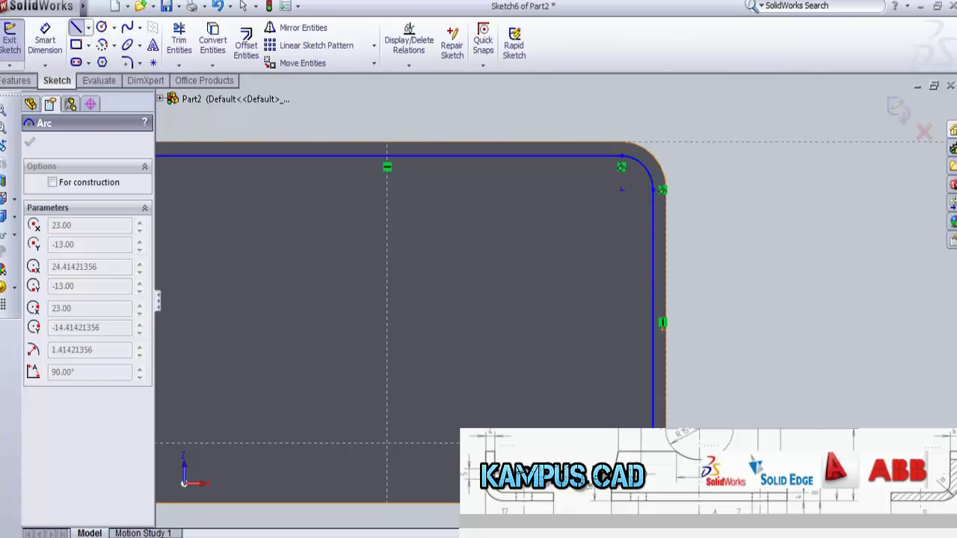
{"action": "left_click", "coordinate": [644, 480]}
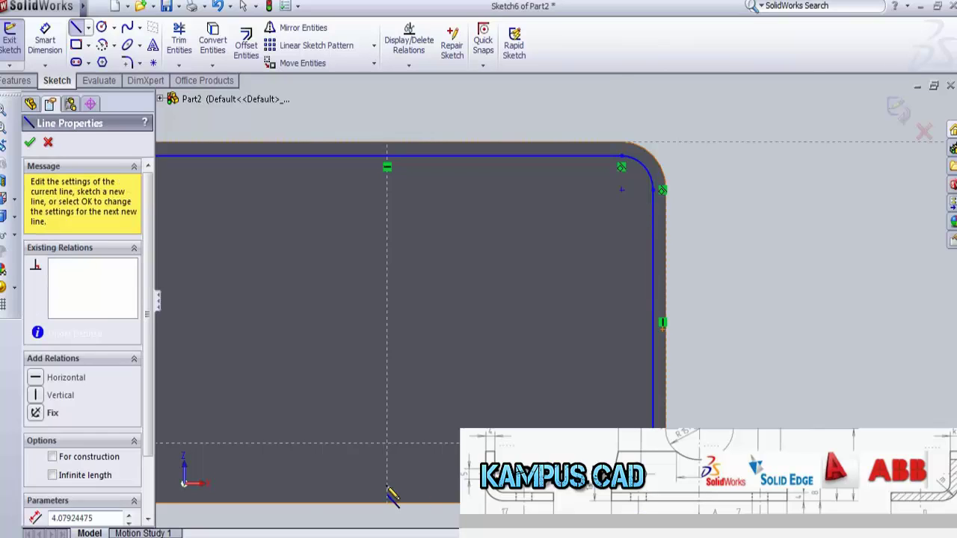
{"action": "key", "text": "f"}
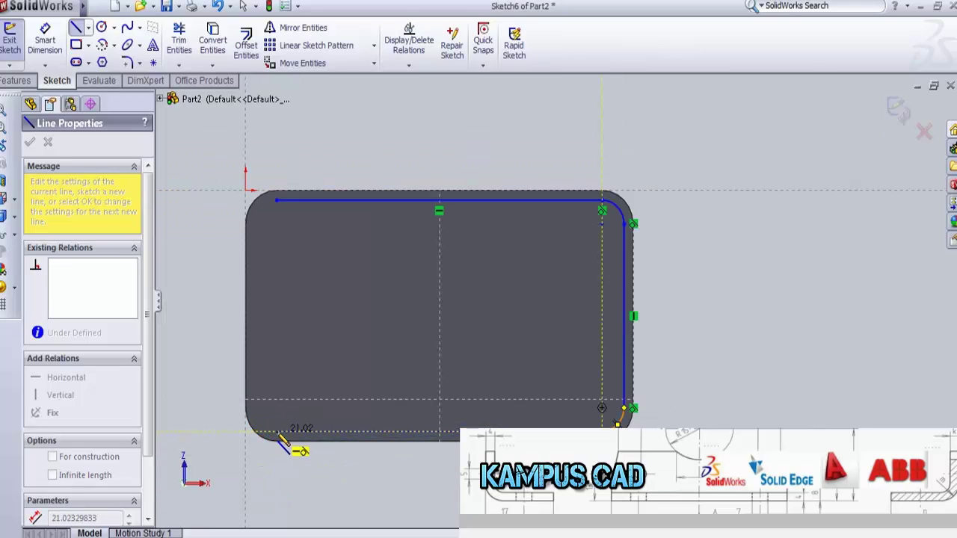
{"action": "scroll", "coordinate": [283, 441], "scroll_direction": "down", "scroll_amount": 2}
{"action": "scroll", "coordinate": [288, 430], "scroll_direction": "down", "scroll_amount": 4}
{"action": "scroll", "coordinate": [351, 407], "scroll_direction": "down", "scroll_amount": 3}
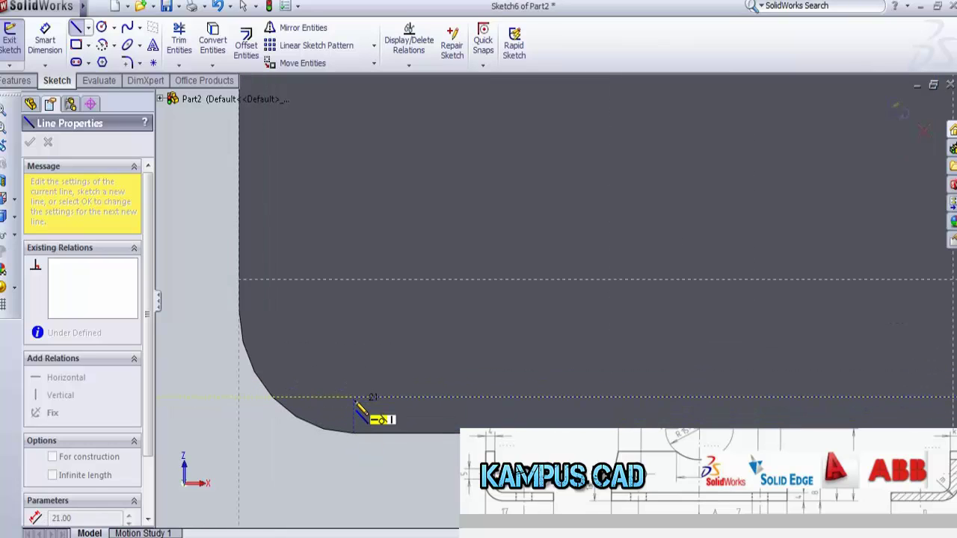
Add the bottom line, bottom-left arc, 11 mm left side and top-left arc closing the loop
{"action": "left_click", "coordinate": [354, 399]}
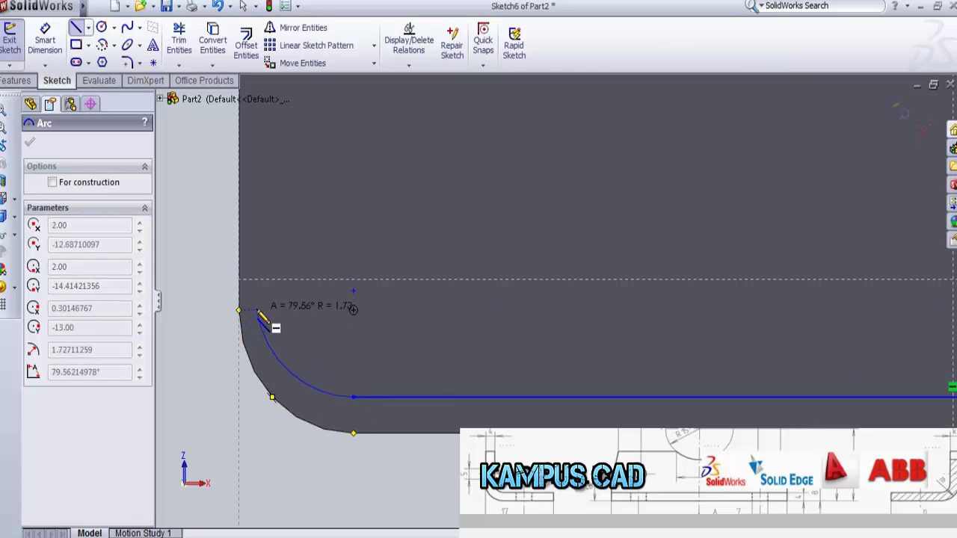
{"action": "left_click", "coordinate": [257, 309]}
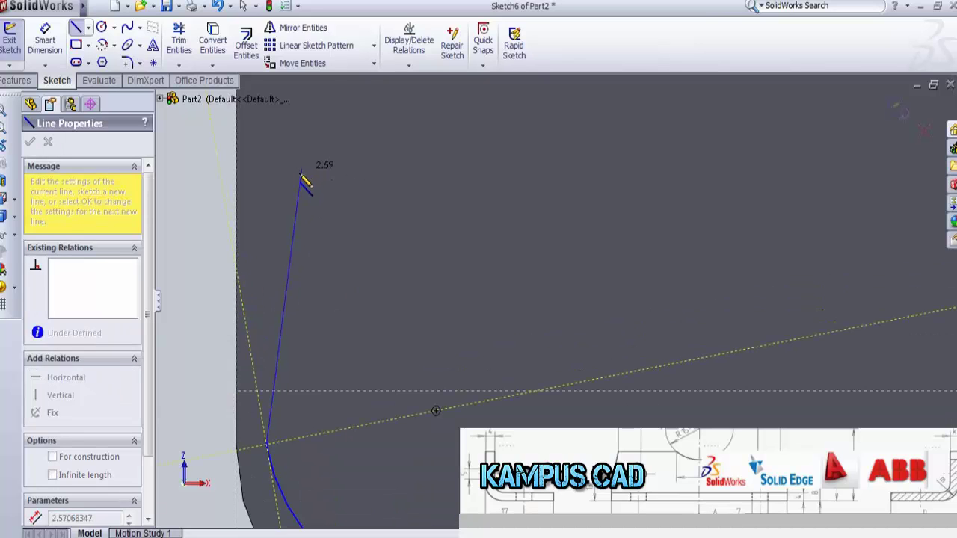
{"action": "mouse_move", "coordinate": [310, 171]}
{"action": "middle_mouse_down", "text": "ctrl"}
{"action": "mouse_move", "coordinate": [424, 187]}
{"action": "mouse_move", "coordinate": [455, 166]}
{"action": "mouse_move", "coordinate": [489, 187]}
{"action": "middle_mouse_up", "text": "ctrl"}
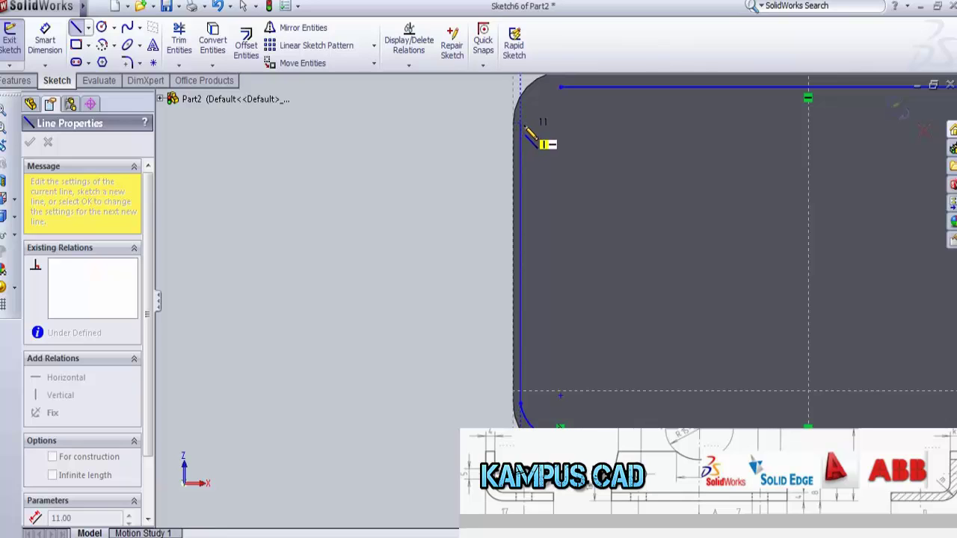
{"action": "left_click", "coordinate": [524, 124]}
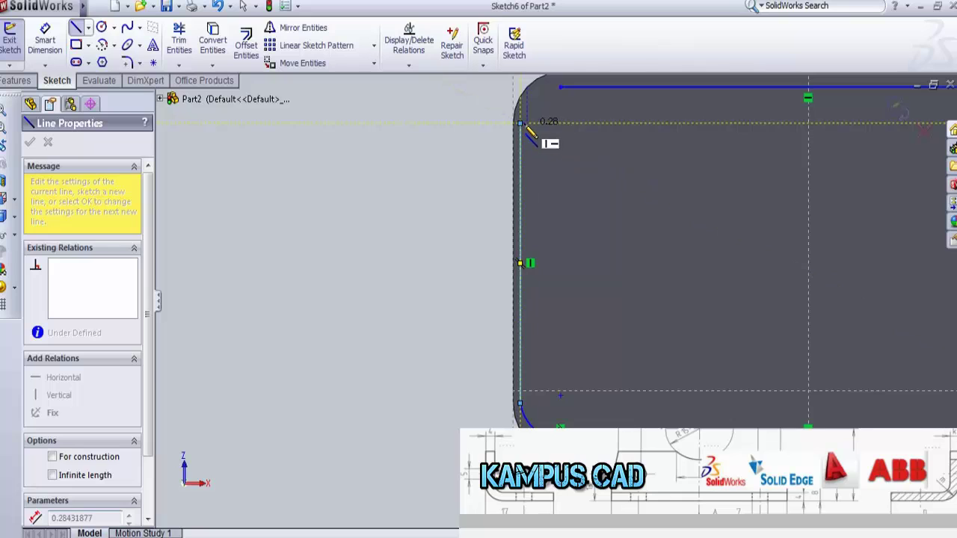
{"action": "double_click", "coordinate": [538, 144]}
{"action": "left_click", "coordinate": [520, 124]}
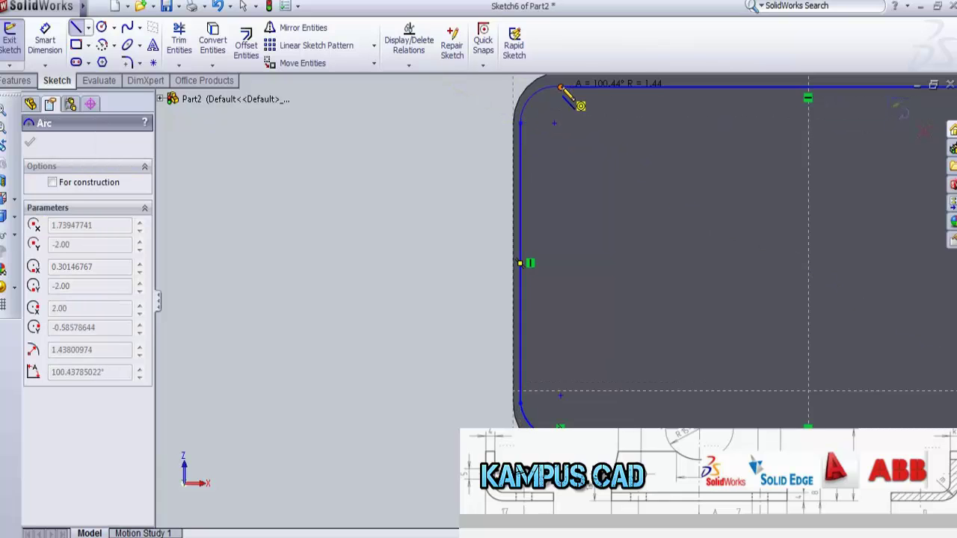
{"action": "double_click", "coordinate": [561, 88]}
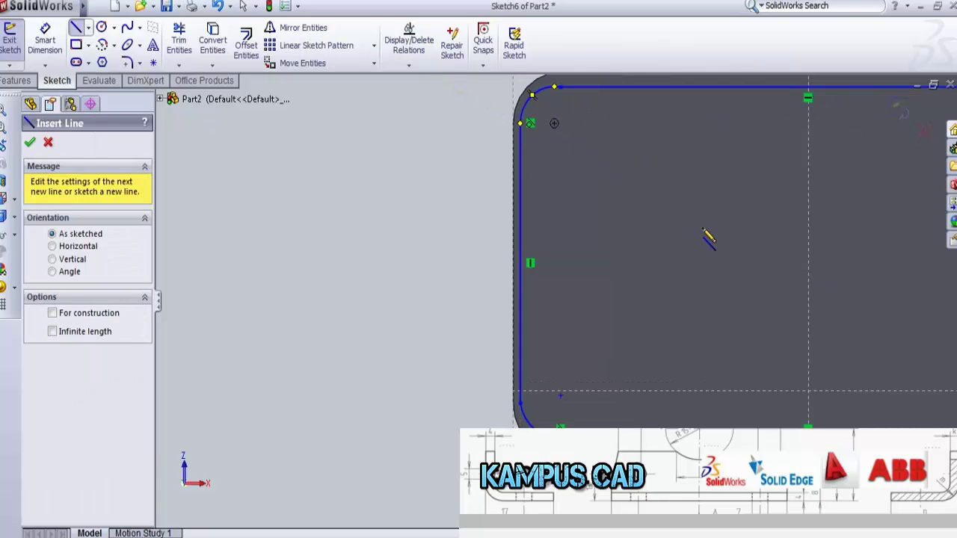
{"action": "key", "text": "Escape"}
{"action": "scroll", "coordinate": [607, 219], "scroll_direction": "down", "scroll_amount": 1}
{"action": "scroll", "coordinate": [835, 221], "scroll_direction": "up", "scroll_amount": 1}
{"action": "scroll", "coordinate": [917, 214], "scroll_direction": "up", "scroll_amount": 2}
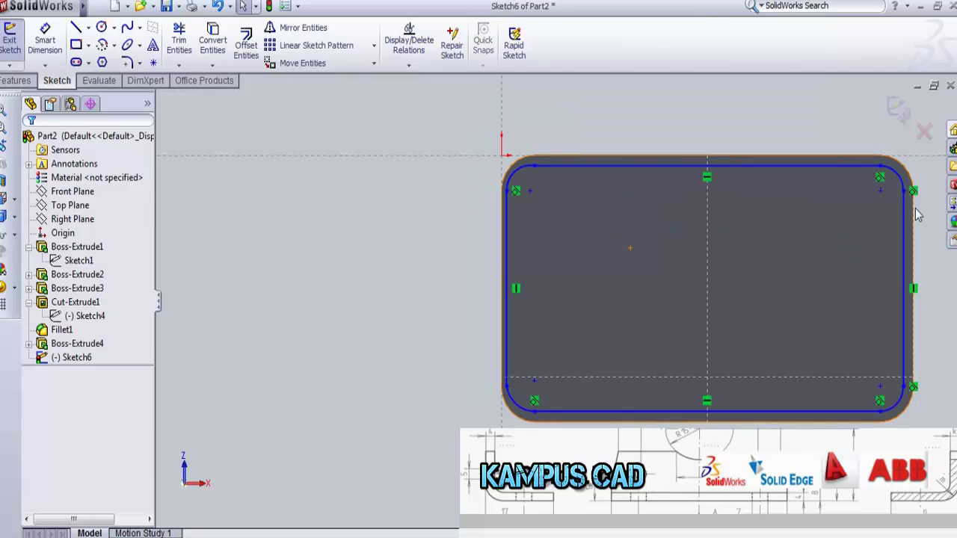
{"action": "scroll", "coordinate": [887, 199], "scroll_direction": "down", "scroll_amount": 1}
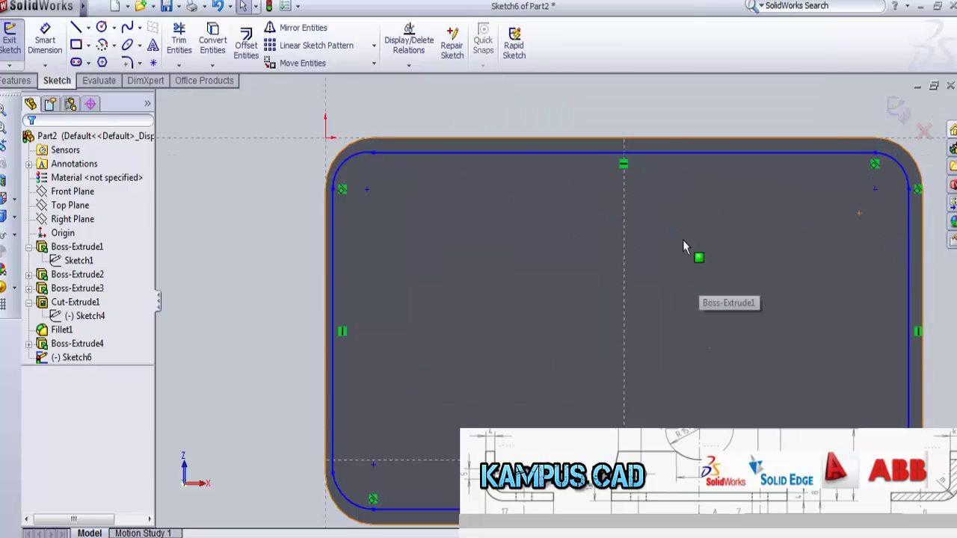
{"action": "scroll", "coordinate": [765, 280], "scroll_direction": "up", "scroll_amount": 1}
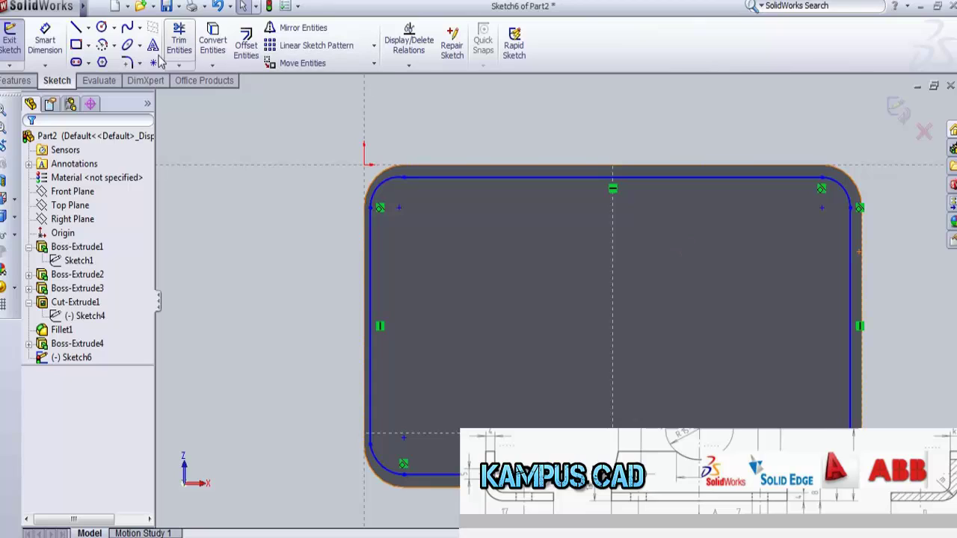
Dimension the inset top and right lines 0.5 mm in from the face edges
{"action": "left_click", "coordinate": [46, 37]}
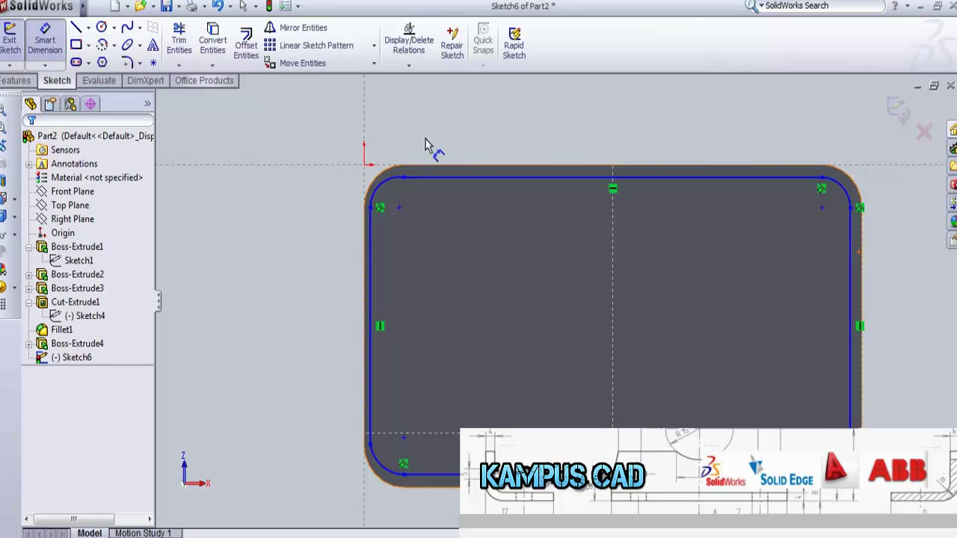
{"action": "left_click", "coordinate": [500, 181]}
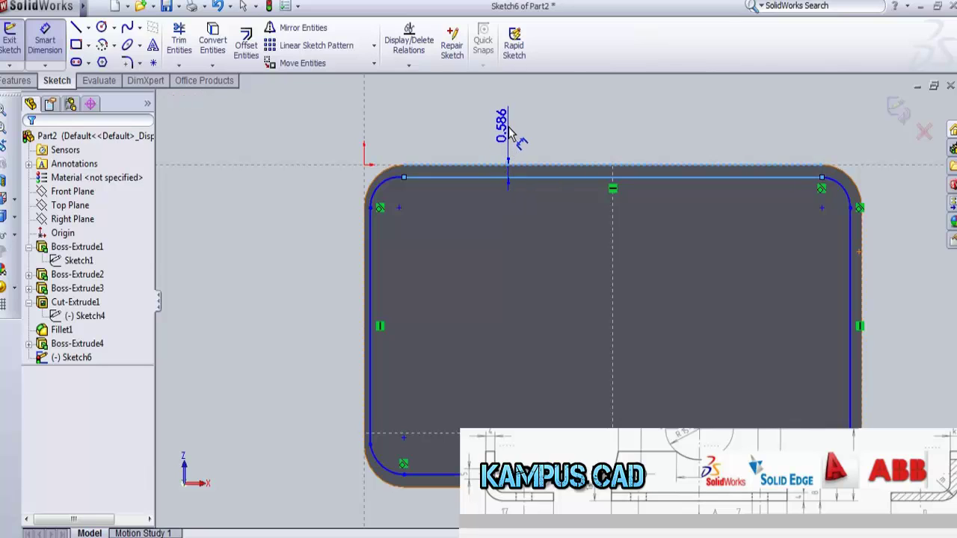
{"action": "left_click", "coordinate": [509, 128]}
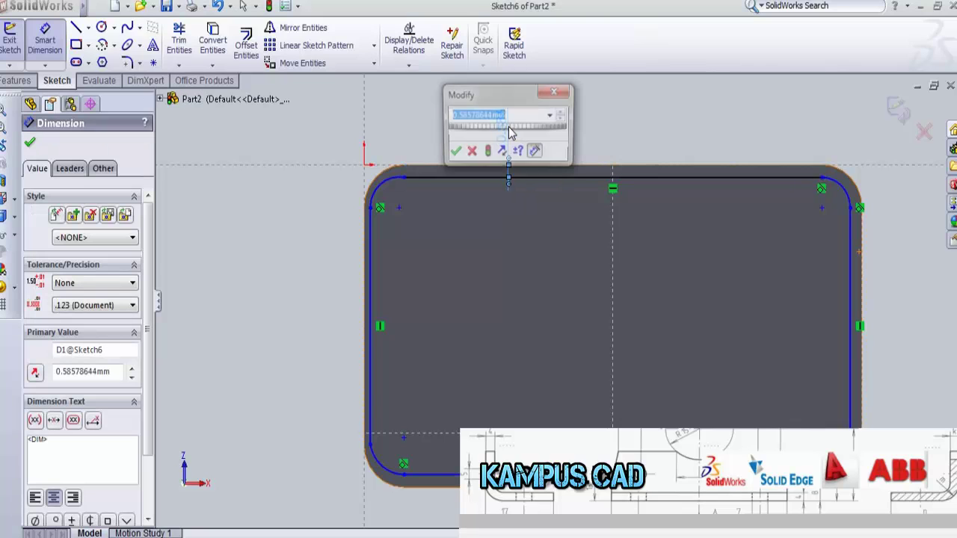
{"action": "type", "text": "0.5"}
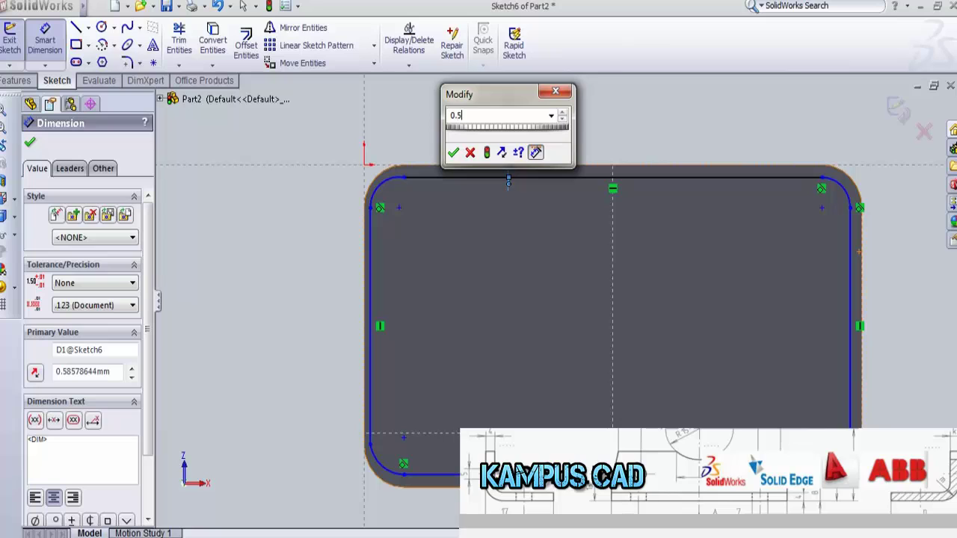
{"action": "key", "text": "Return"}
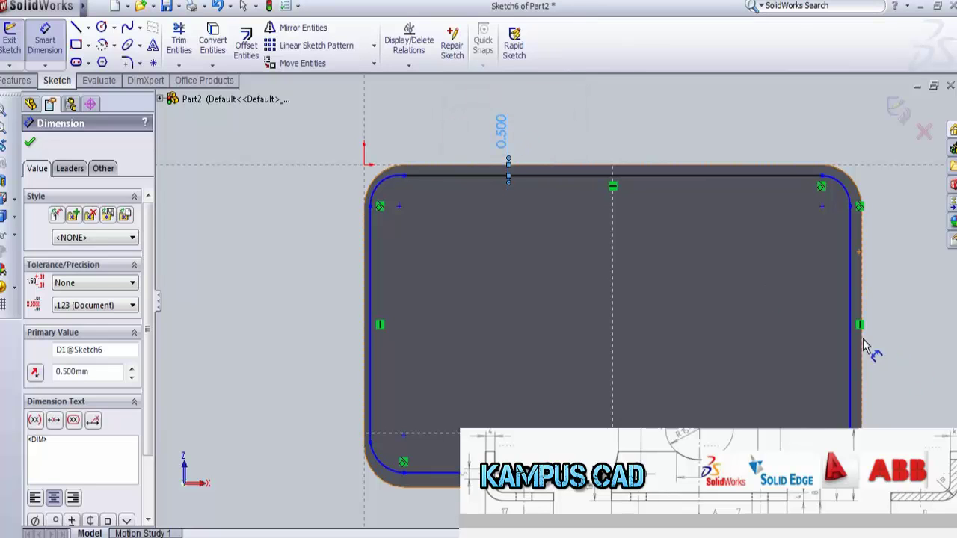
{"action": "left_click", "coordinate": [854, 338]}
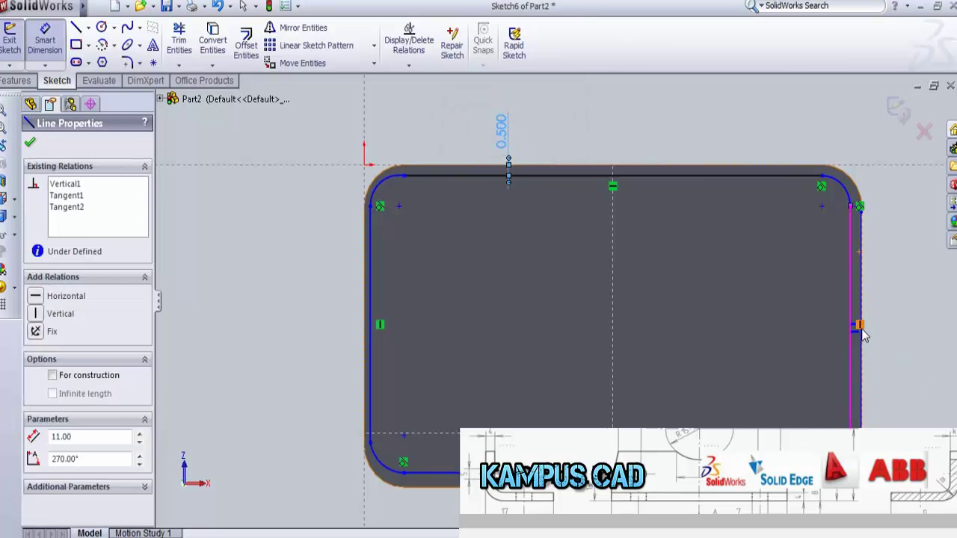
{"action": "mouse_move", "coordinate": [856, 338]}
{"action": "left_mouse_down"}
{"action": "mouse_move", "coordinate": [889, 338]}
{"action": "mouse_move", "coordinate": [865, 342]}
{"action": "left_mouse_up"}
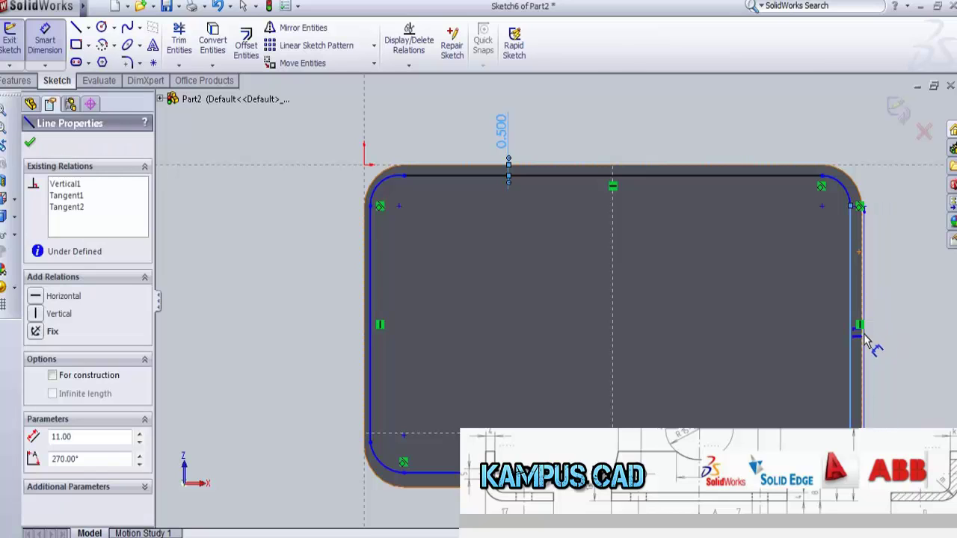
{"action": "left_click", "coordinate": [865, 342]}
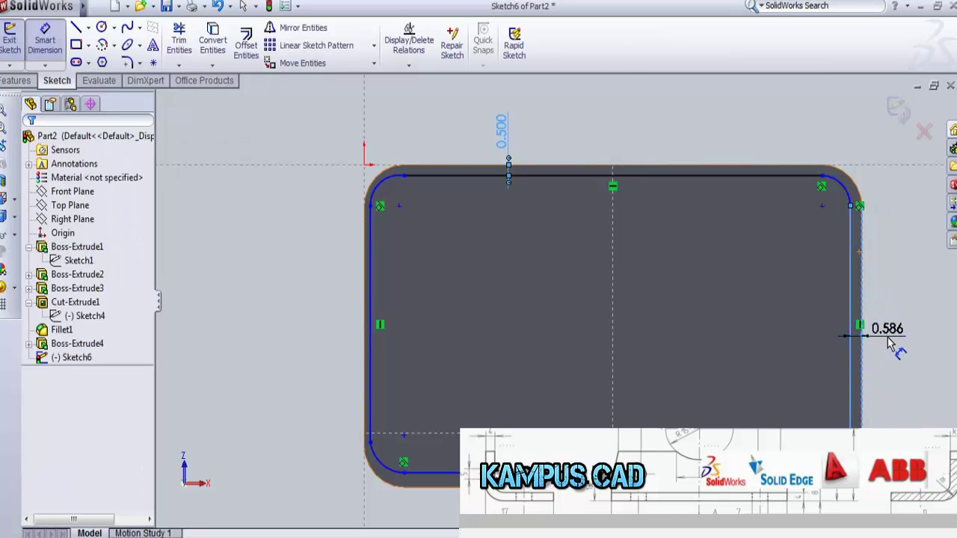
{"action": "left_click", "coordinate": [889, 341]}
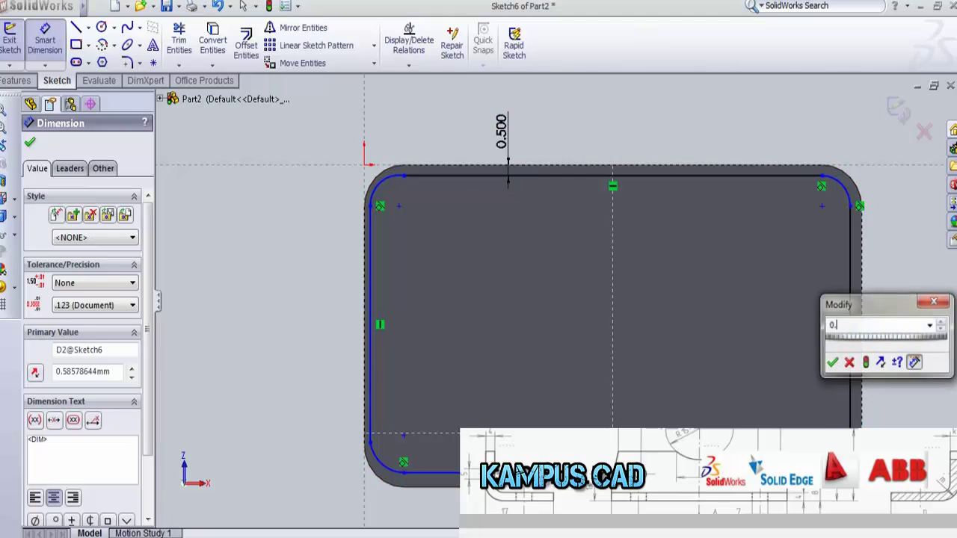
{"action": "type", "text": "0."}
{"action": "key", "text": "Return"}
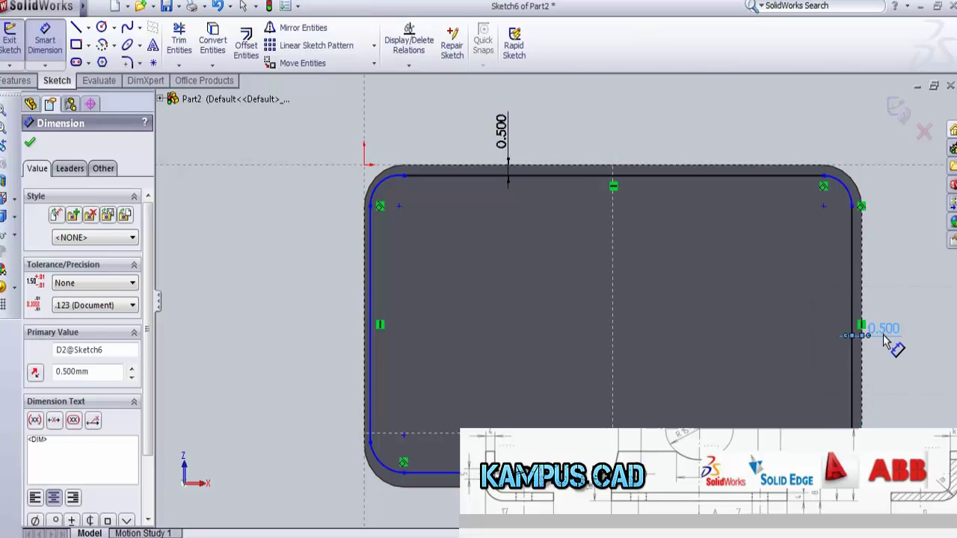
Set the outline's corner dimension to 0.500
{"action": "left_click", "coordinate": [434, 473]}
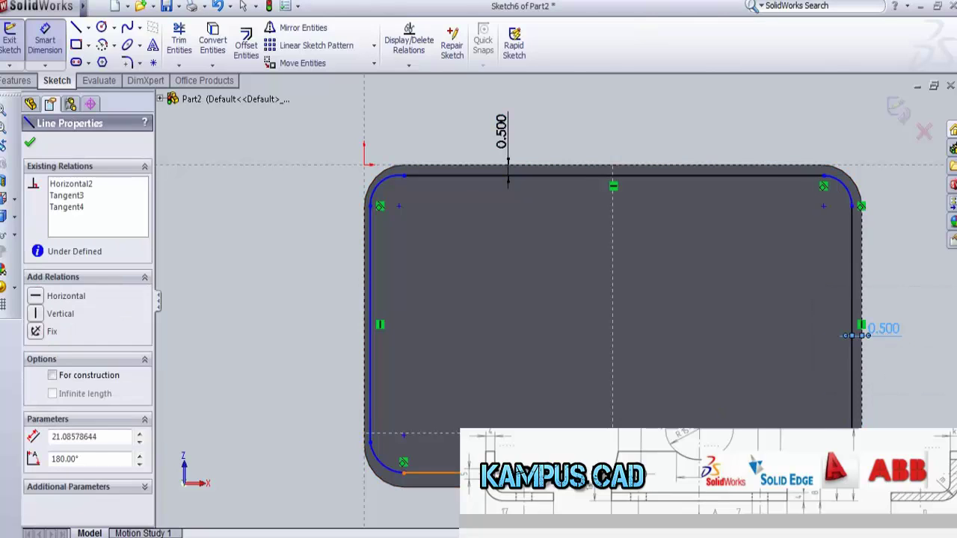
{"action": "key", "text": "Escape"}
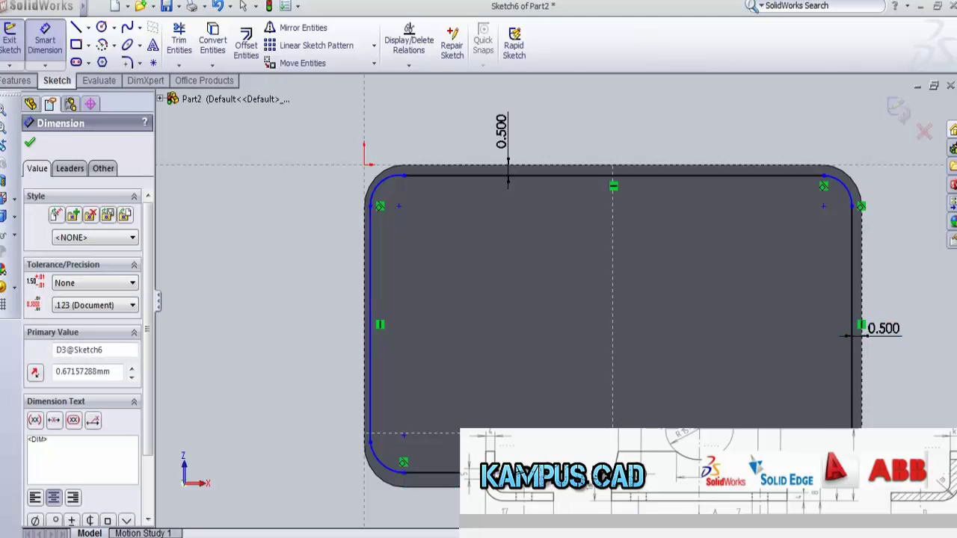
{"action": "key", "text": "Return"}
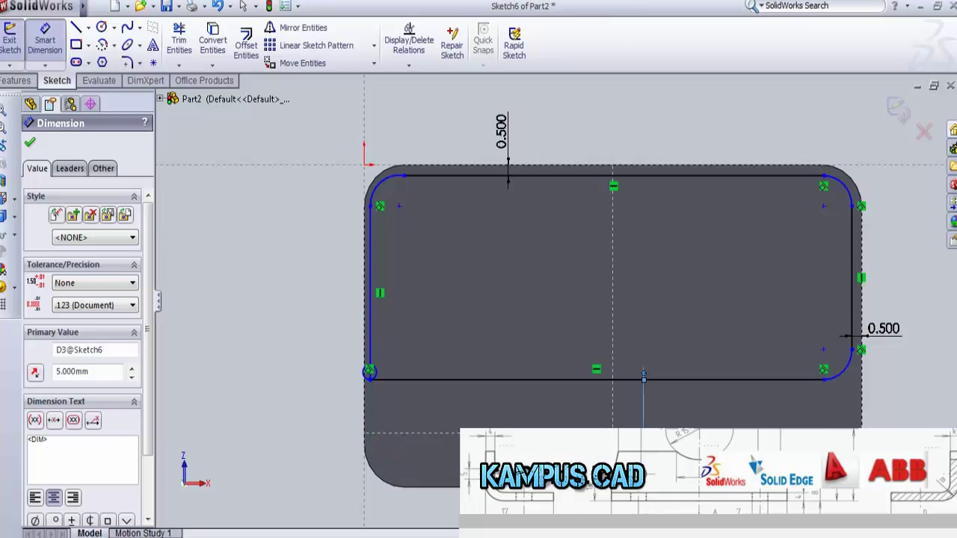
{"action": "key", "text": "Escape"}
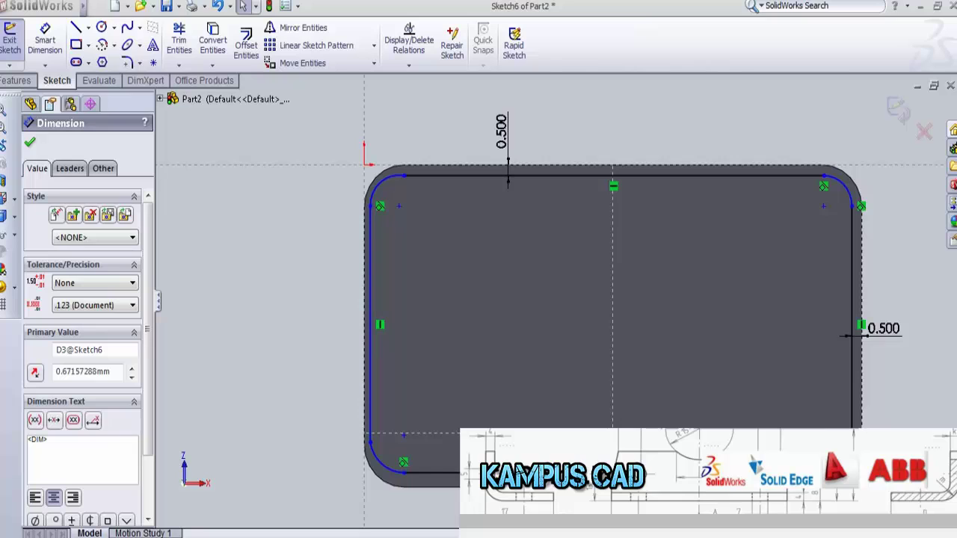
{"action": "key", "text": "Return"}
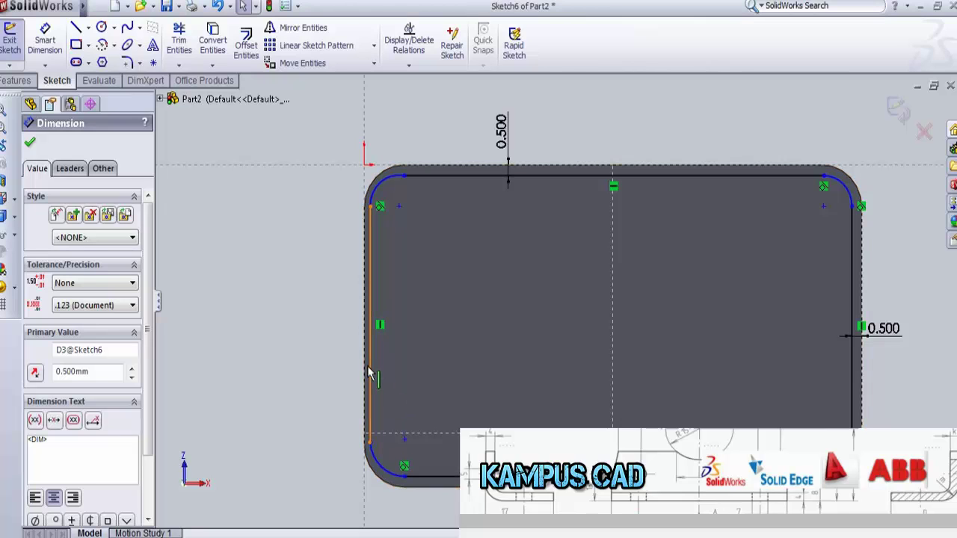
Dimension the inset left line 0.5 mm from the block's left edge
{"action": "left_click", "coordinate": [362, 371]}
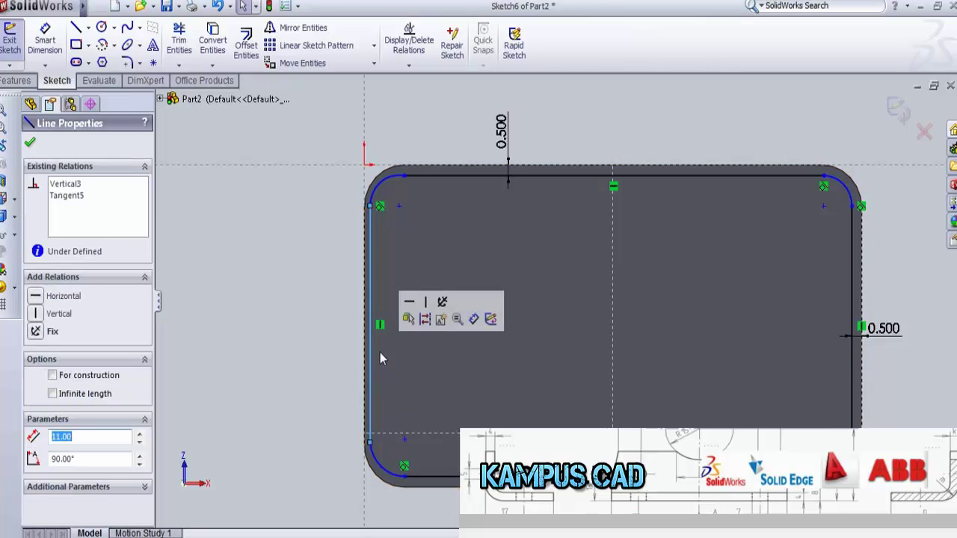
{"action": "left_click", "coordinate": [46, 43]}
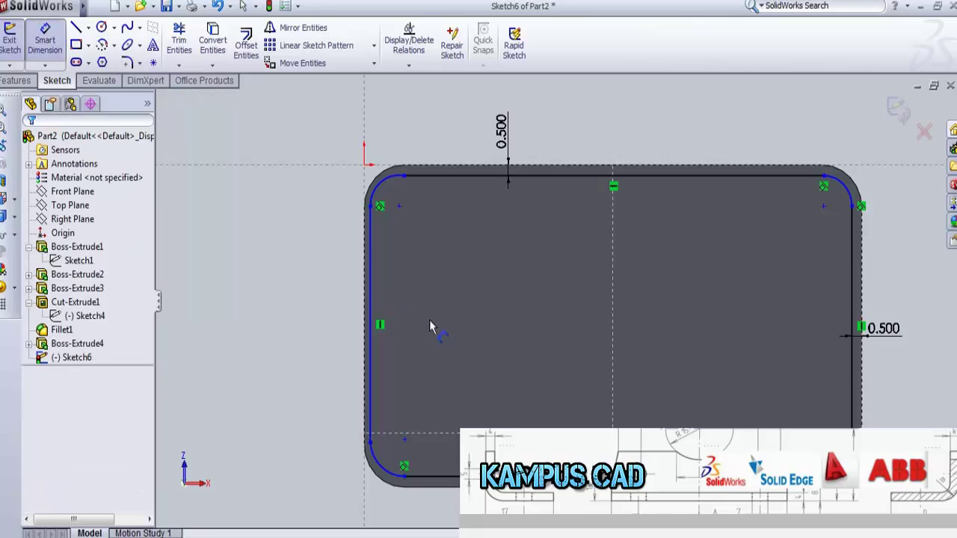
{"action": "left_click", "coordinate": [372, 369]}
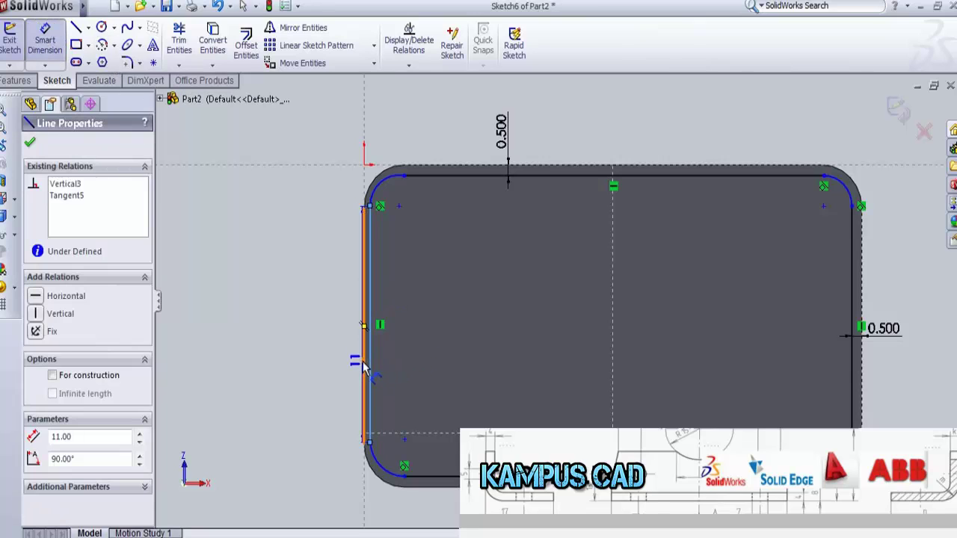
{"action": "left_click", "coordinate": [335, 362]}
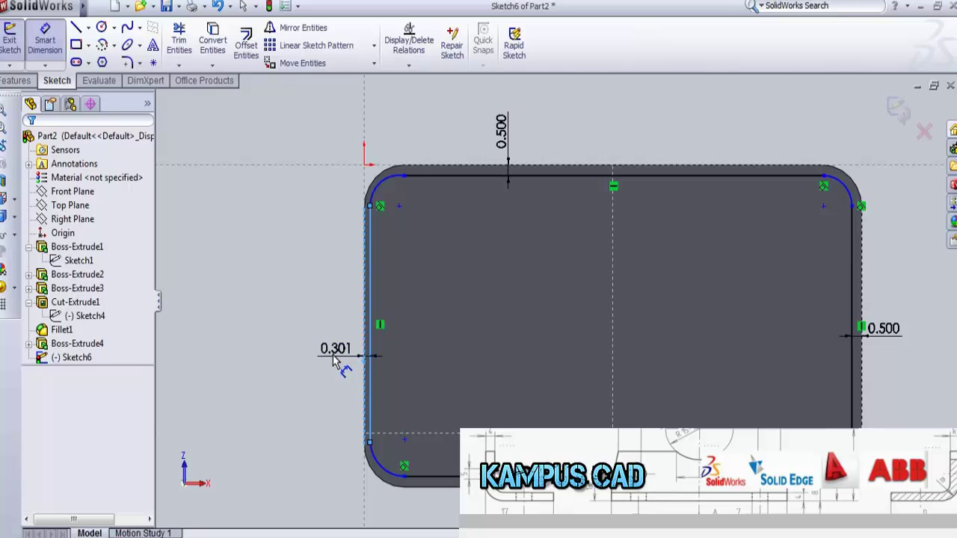
{"action": "type", "text": "0.5"}
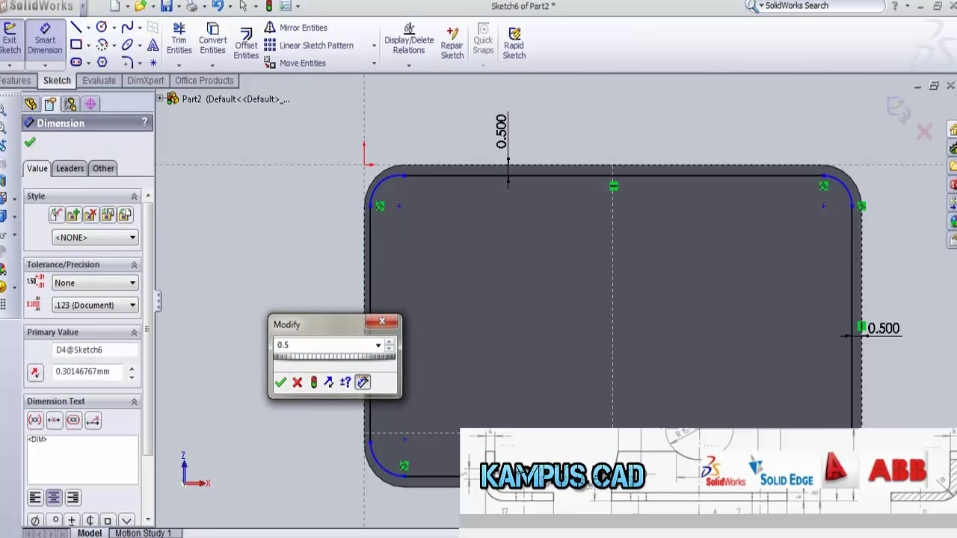
{"action": "key", "text": "Return"}
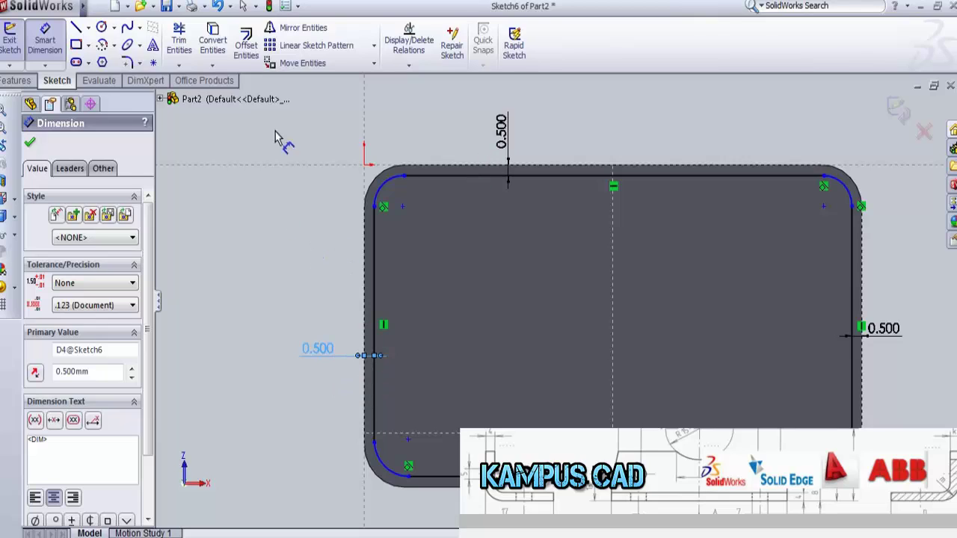
{"action": "key", "text": "Escape"}
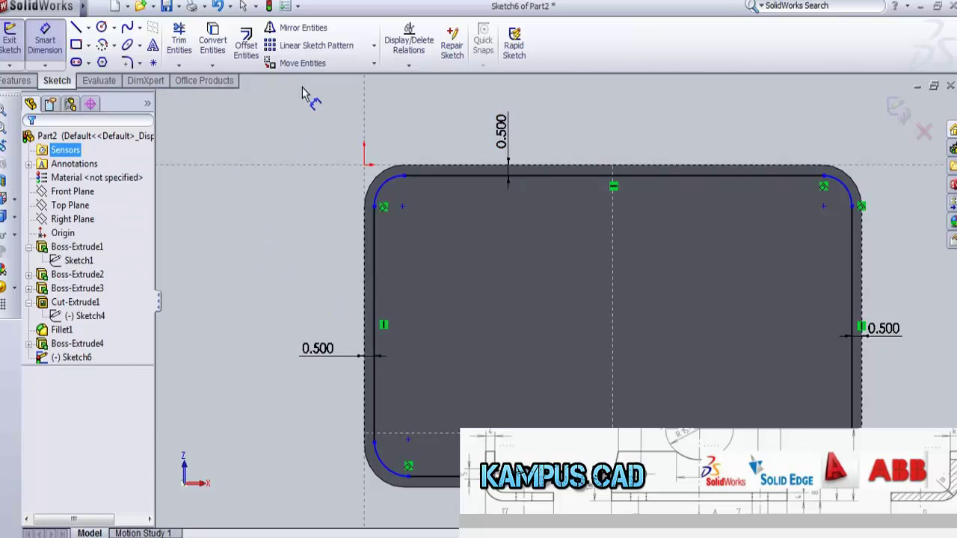
Cut Sketch6 1.00 mm blind into the bottom face as Cut-Extrude2
{"action": "left_click", "coordinate": [15, 41]}
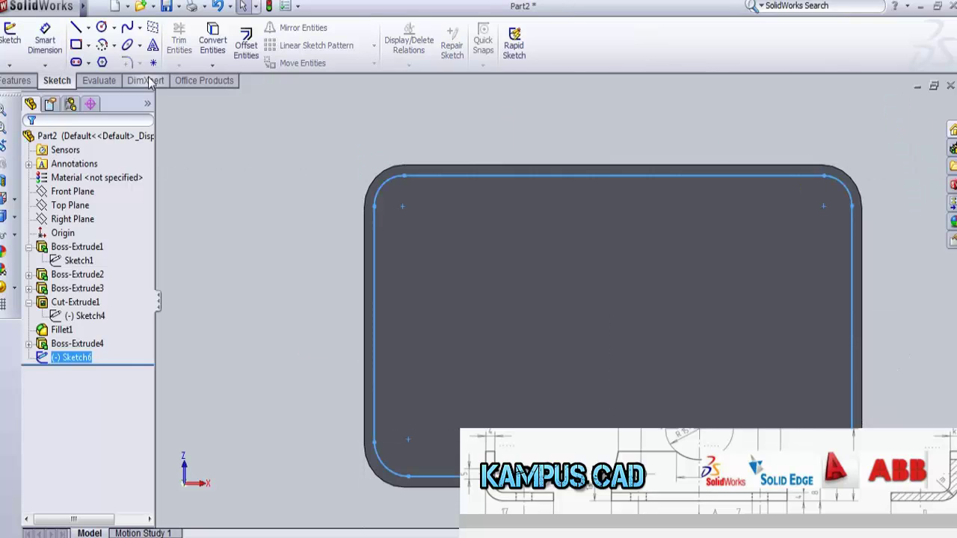
{"action": "left_click", "coordinate": [15, 80]}
{"action": "left_click", "coordinate": [195, 43]}
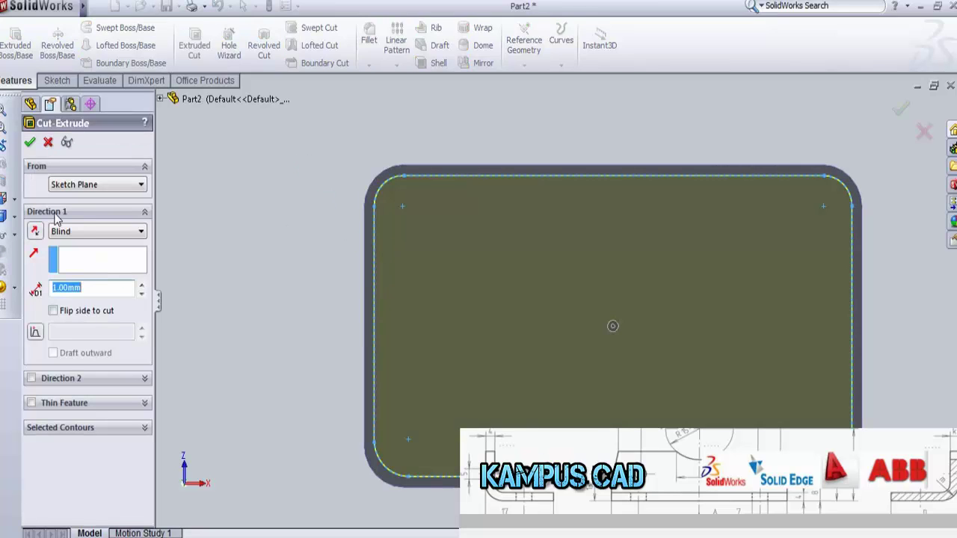
{"action": "key", "text": "Return"}
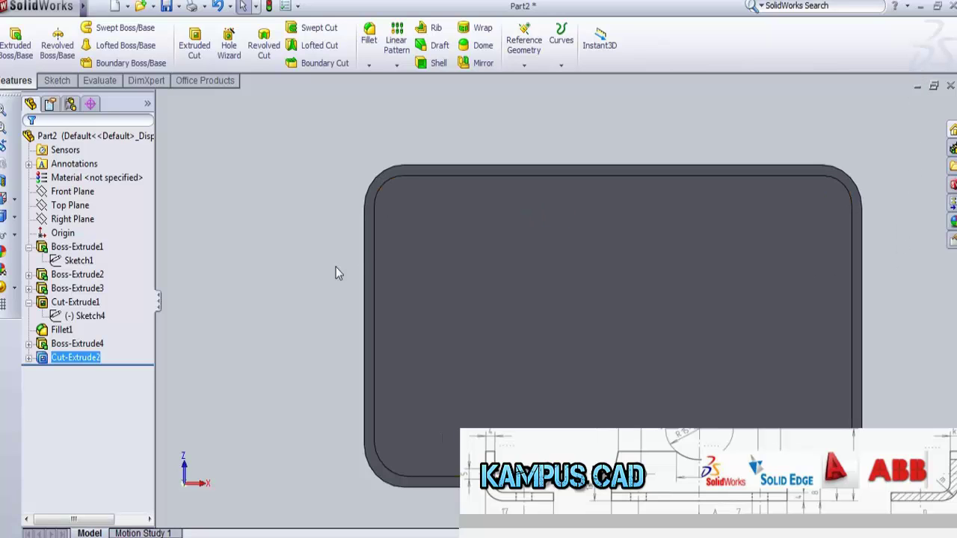
{"action": "mouse_move", "coordinate": [336, 269]}
{"action": "middle_mouse_down"}
{"action": "mouse_move", "coordinate": [338, 297]}
{"action": "mouse_move", "coordinate": [331, 261]}
{"action": "mouse_move", "coordinate": [421, 201]}
{"action": "mouse_move", "coordinate": [489, 299]}
{"action": "mouse_move", "coordinate": [432, 349]}
{"action": "mouse_move", "coordinate": [450, 323]}
{"action": "mouse_move", "coordinate": [438, 264]}
{"action": "mouse_move", "coordinate": [480, 266]}
{"action": "mouse_move", "coordinate": [496, 277]}
{"action": "mouse_move", "coordinate": [498, 267]}
{"action": "mouse_move", "coordinate": [477, 259]}
{"action": "mouse_move", "coordinate": [469, 240]}
{"action": "middle_mouse_up"}
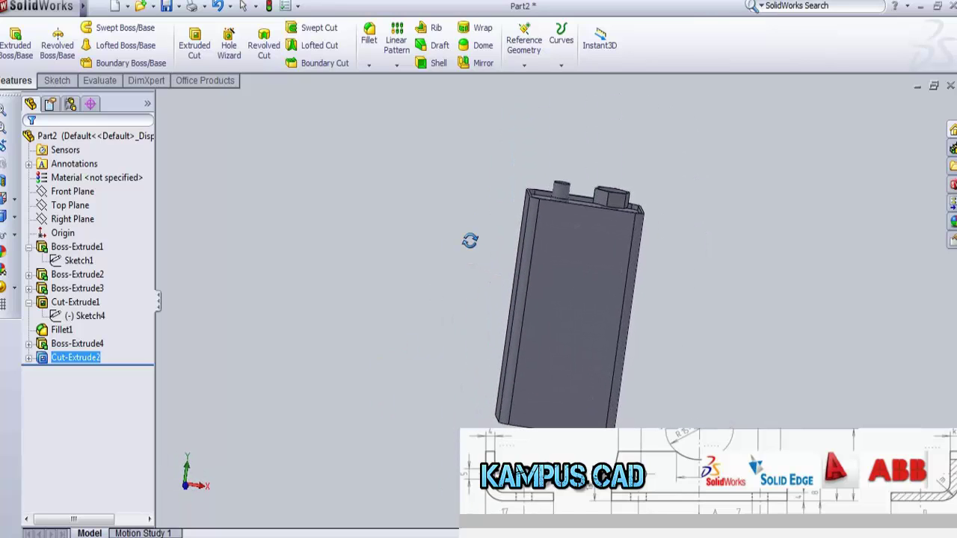
{"action": "key", "text": "Escape"}
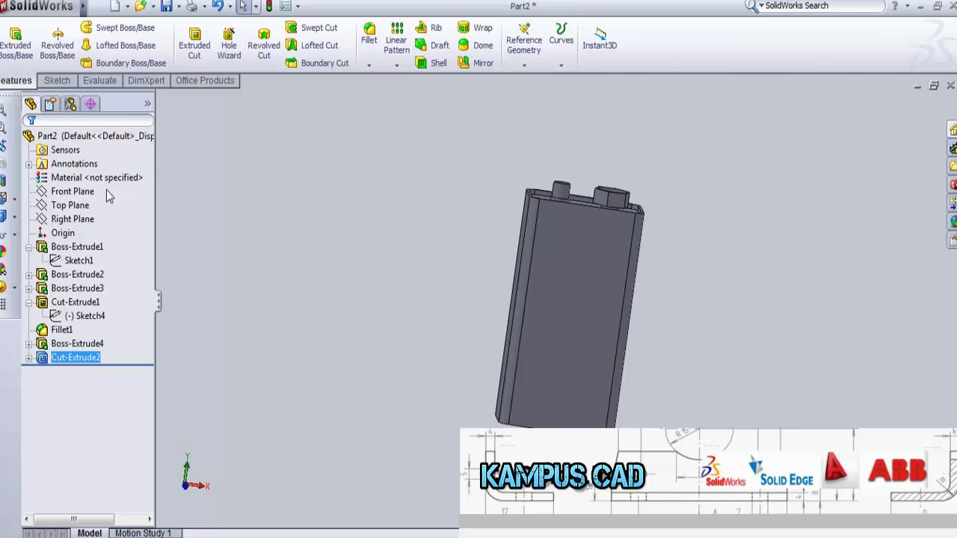
{"action": "left_click", "coordinate": [69, 180]}
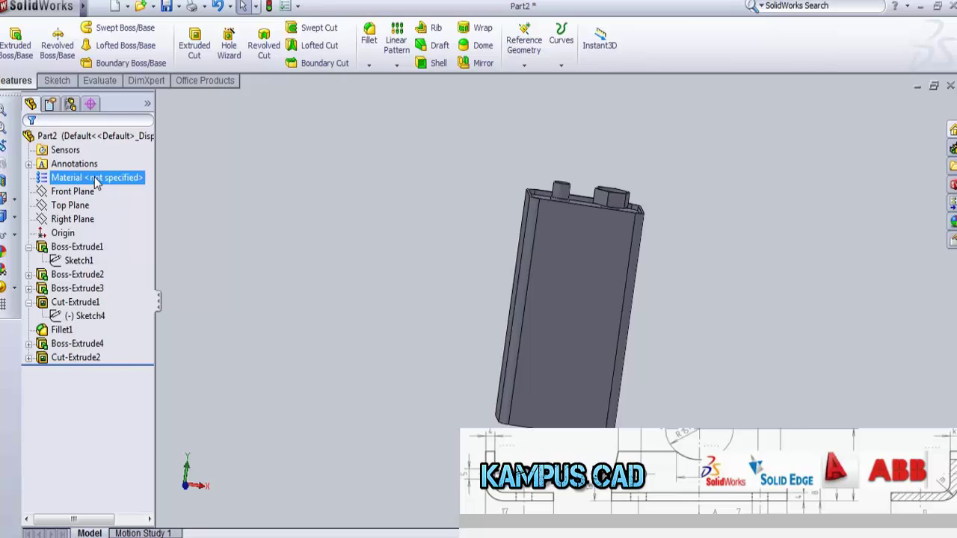
Set the part's material to ABS from the Plastics category, replacing the unspecified material
{"action": "right_click", "coordinate": [95, 183]}
{"action": "left_click", "coordinate": [124, 188]}
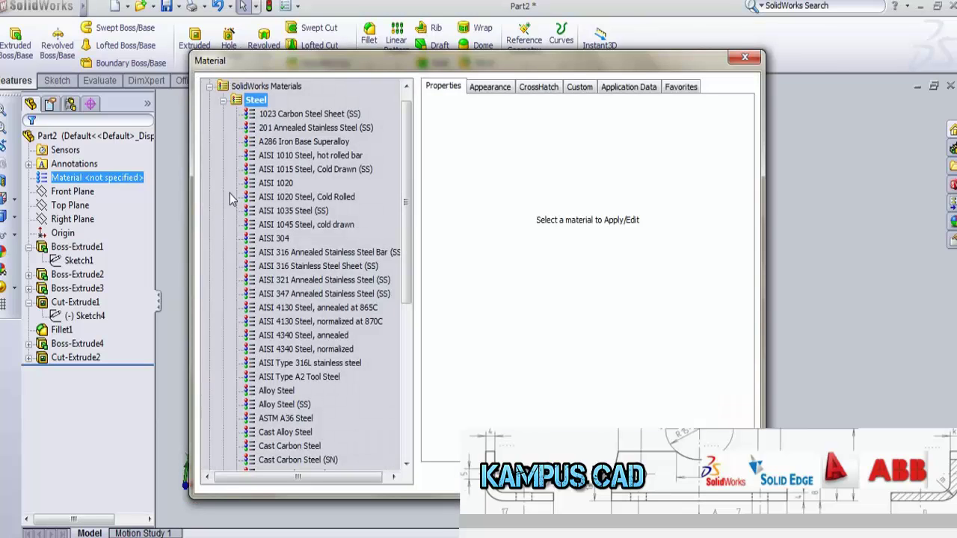
{"action": "left_click", "coordinate": [224, 100]}
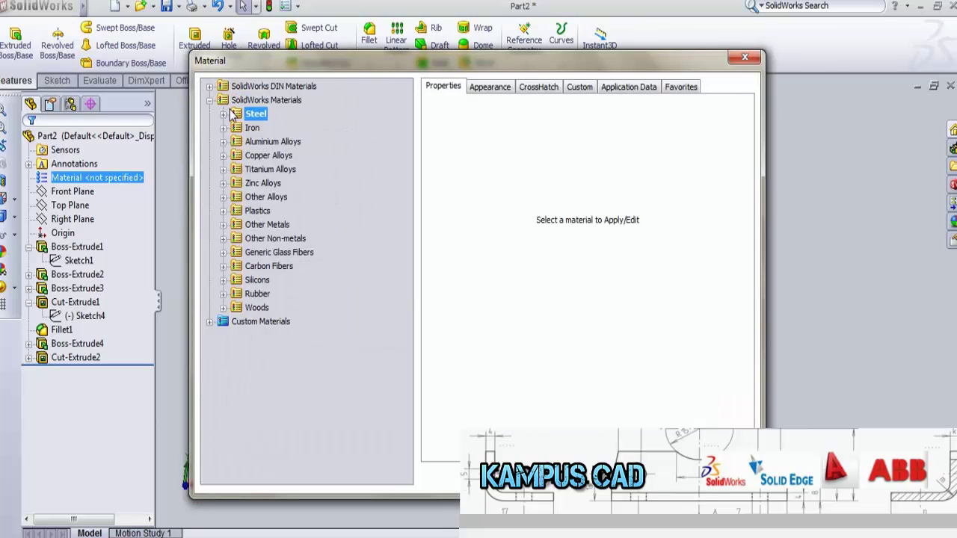
{"action": "left_click", "coordinate": [230, 212]}
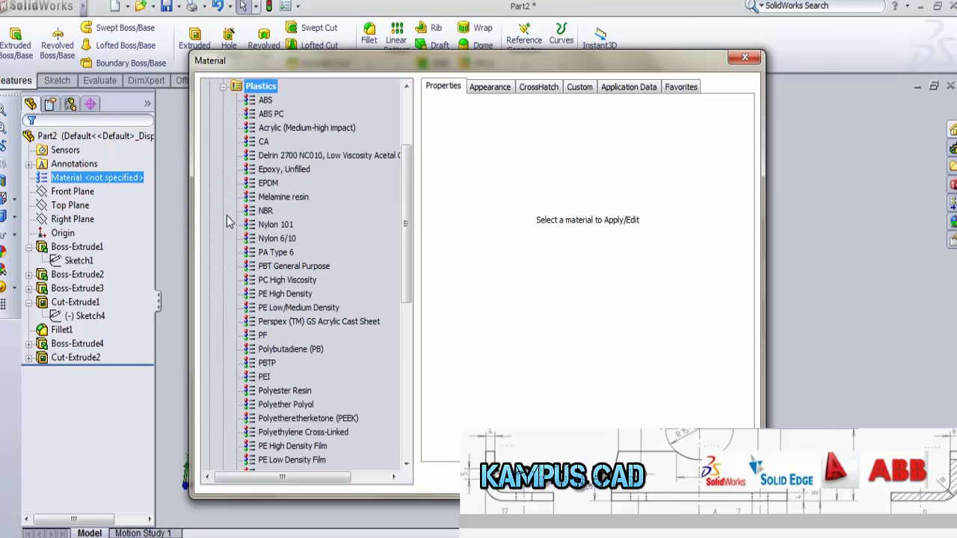
{"action": "left_click", "coordinate": [266, 101]}
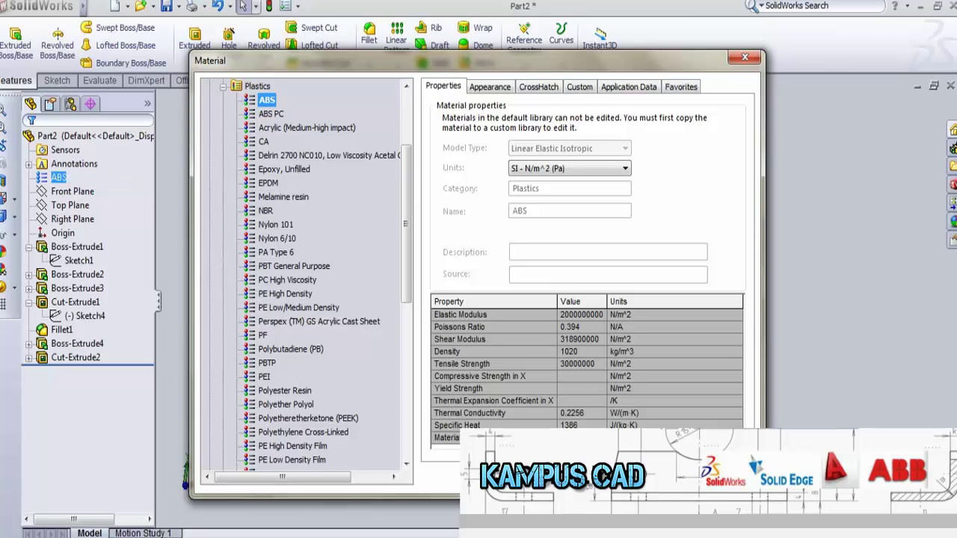
{"action": "key", "text": "Escape"}
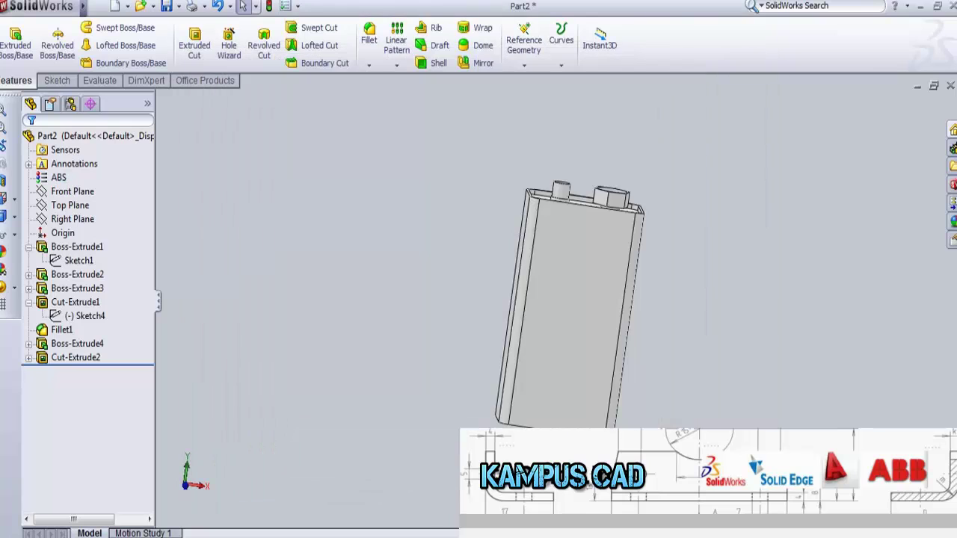
{"action": "mouse_move", "coordinate": [440, 321]}
{"action": "middle_mouse_down"}
{"action": "mouse_move", "coordinate": [454, 324]}
{"action": "mouse_move", "coordinate": [457, 364]}
{"action": "mouse_move", "coordinate": [459, 321]}
{"action": "mouse_move", "coordinate": [575, 248]}
{"action": "middle_mouse_up"}
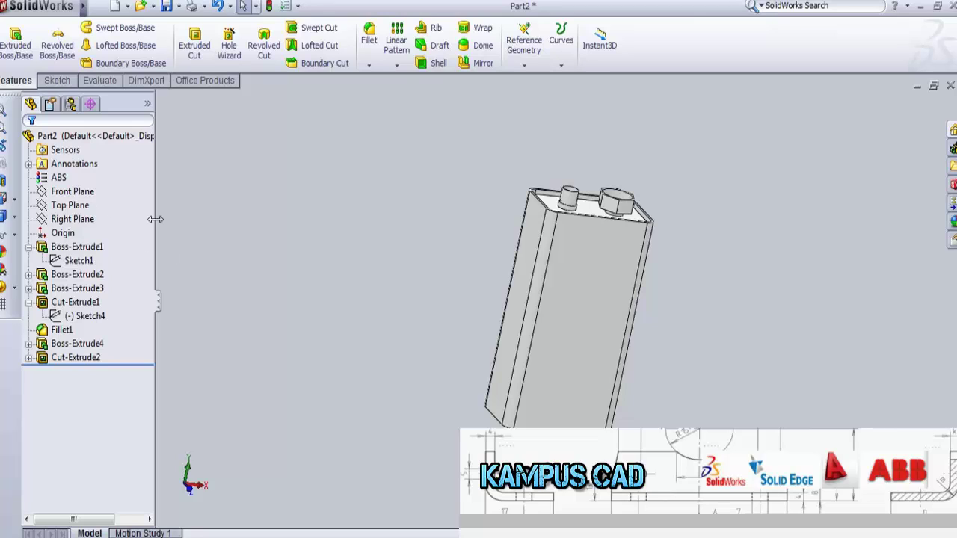
Give the whole battery a grey low-gloss plastic appearance after previewing cream and white swatches
{"action": "key", "text": "Left"}
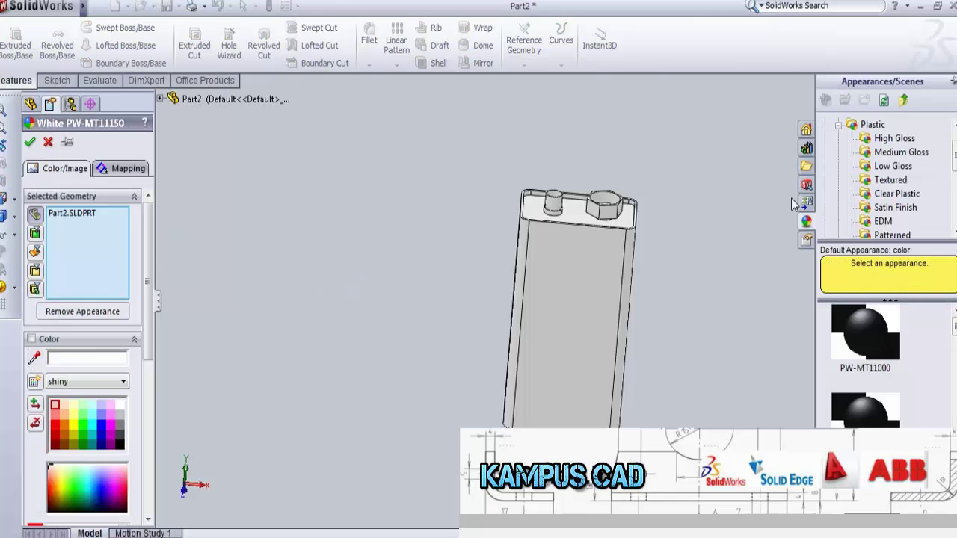
{"action": "left_click", "coordinate": [890, 166]}
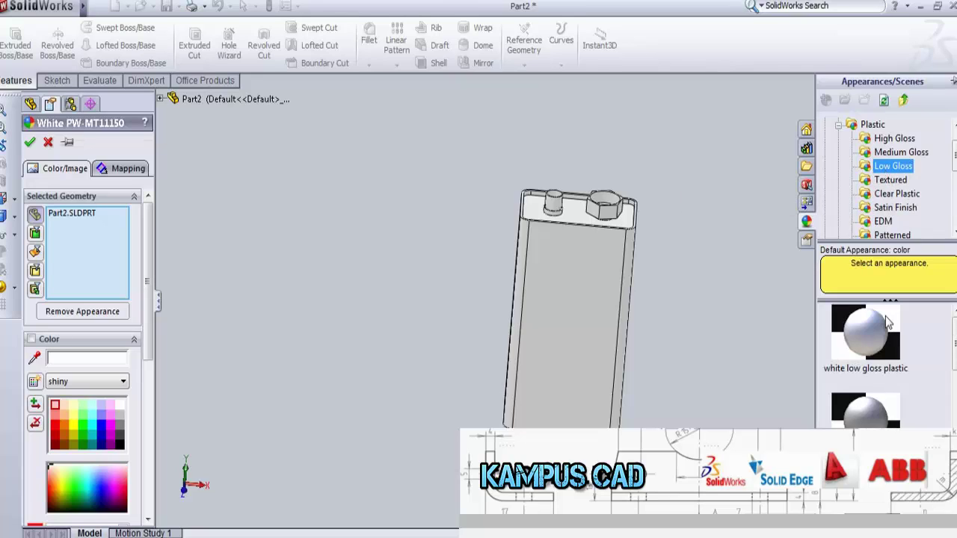
{"action": "left_click", "coordinate": [870, 423]}
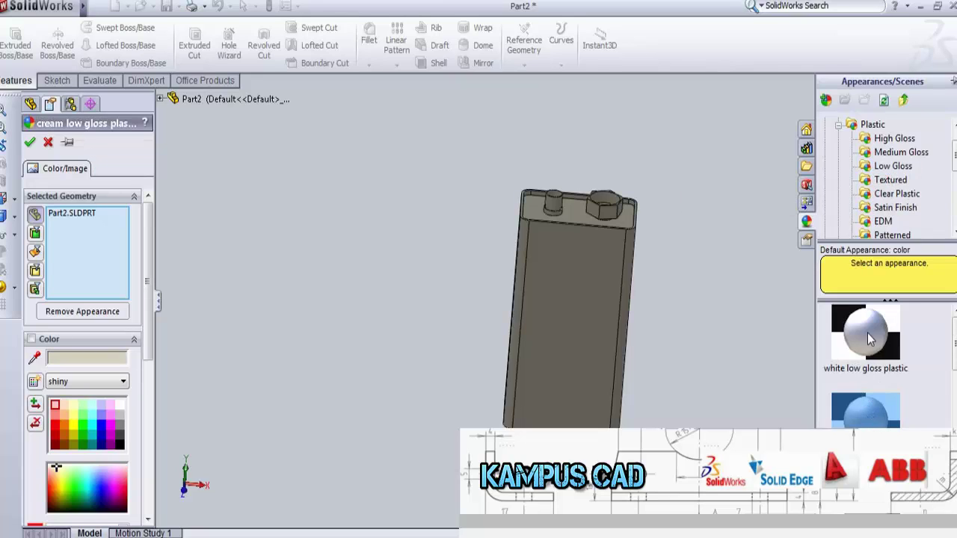
{"action": "left_click", "coordinate": [868, 333]}
{"action": "left_click", "coordinate": [864, 399]}
{"action": "scroll", "coordinate": [866, 359], "scroll_direction": "down", "scroll_amount": 1}
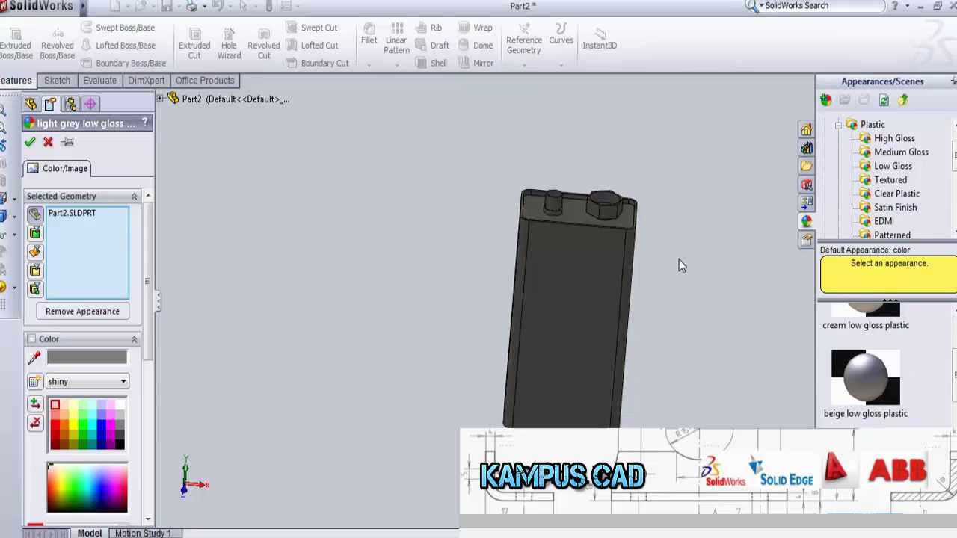
{"action": "mouse_move", "coordinate": [679, 265]}
{"action": "middle_mouse_down"}
{"action": "mouse_move", "coordinate": [404, 245]}
{"action": "mouse_move", "coordinate": [411, 237]}
{"action": "middle_mouse_up"}
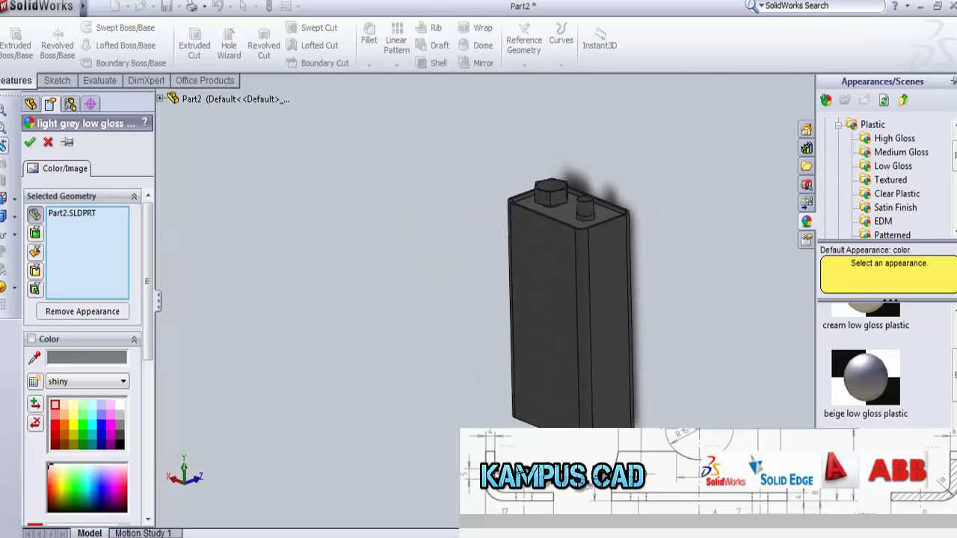
{"action": "left_click", "coordinate": [30, 142]}
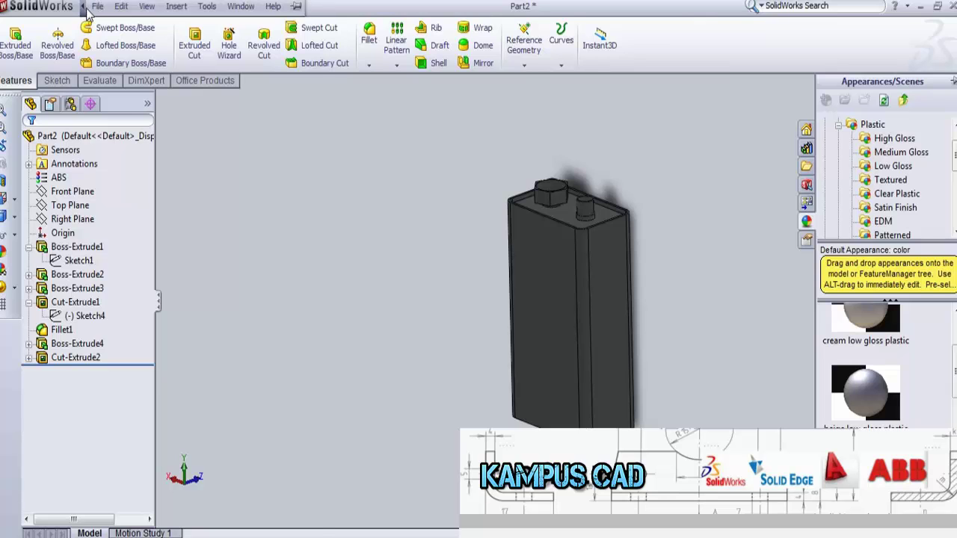
Dismiss the New Document chooser opened by mistake from the File menu
{"action": "left_click", "coordinate": [97, 6]}
{"action": "left_click", "coordinate": [116, 17]}
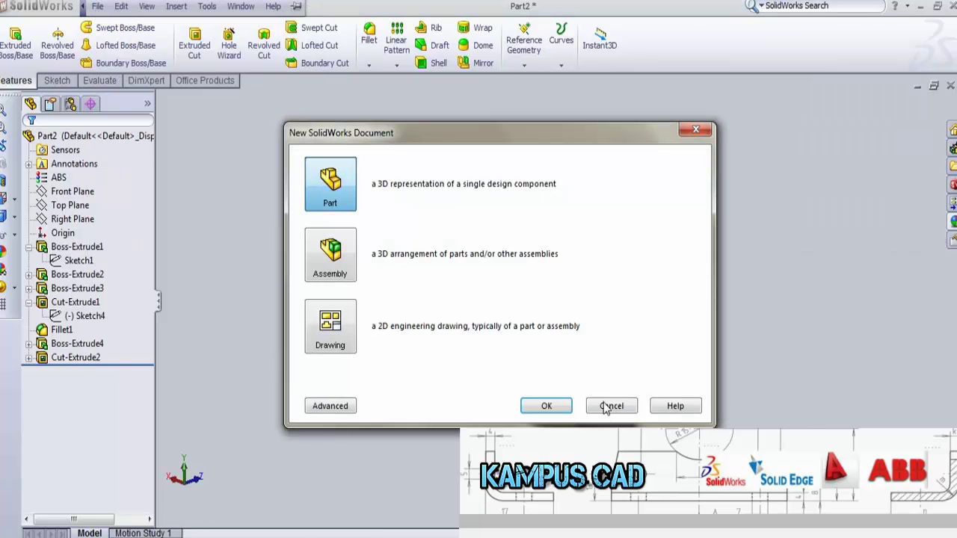
{"action": "left_click", "coordinate": [607, 406]}
Save the part under the file name 'battery' in the cad folder
{"action": "left_click", "coordinate": [97, 6]}
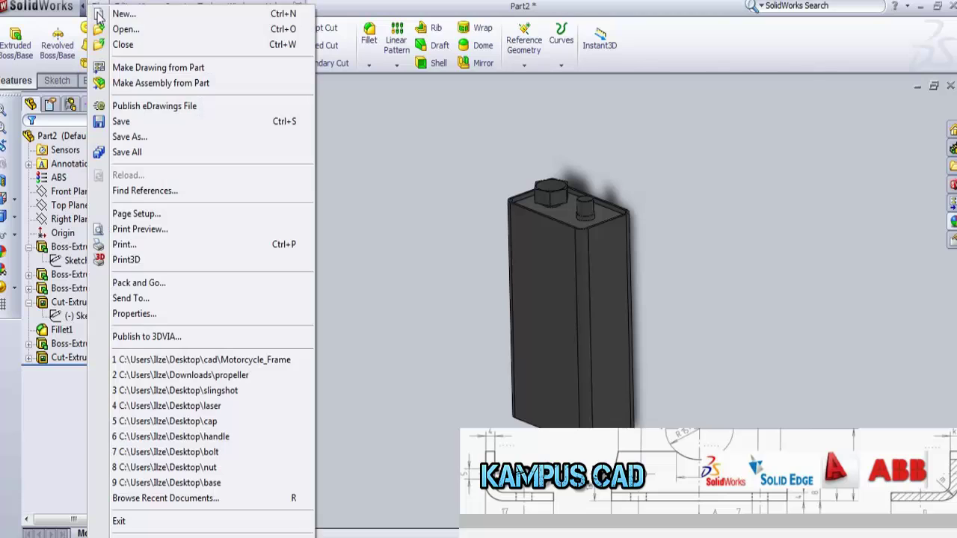
{"action": "left_click", "coordinate": [131, 136]}
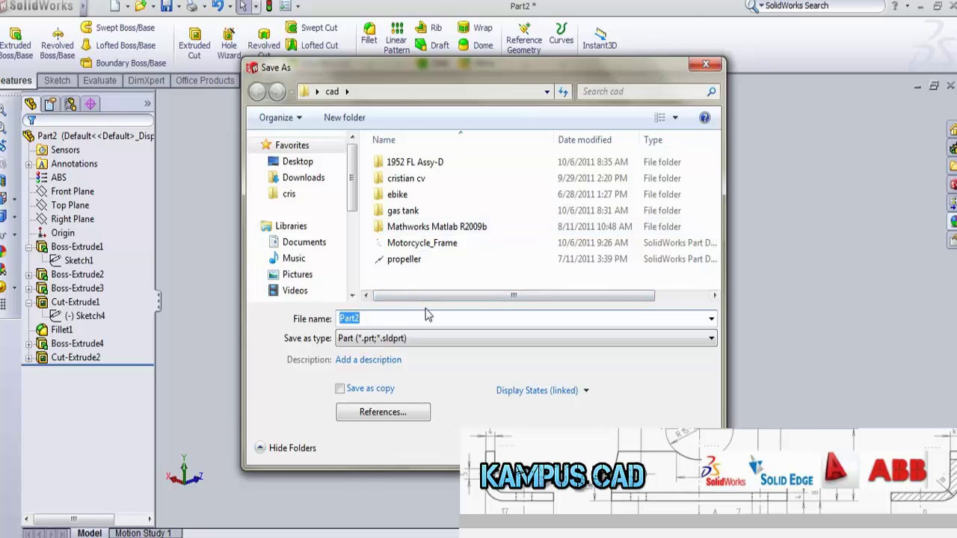
{"action": "type", "text": "battery"}
{"action": "key", "text": "Return"}
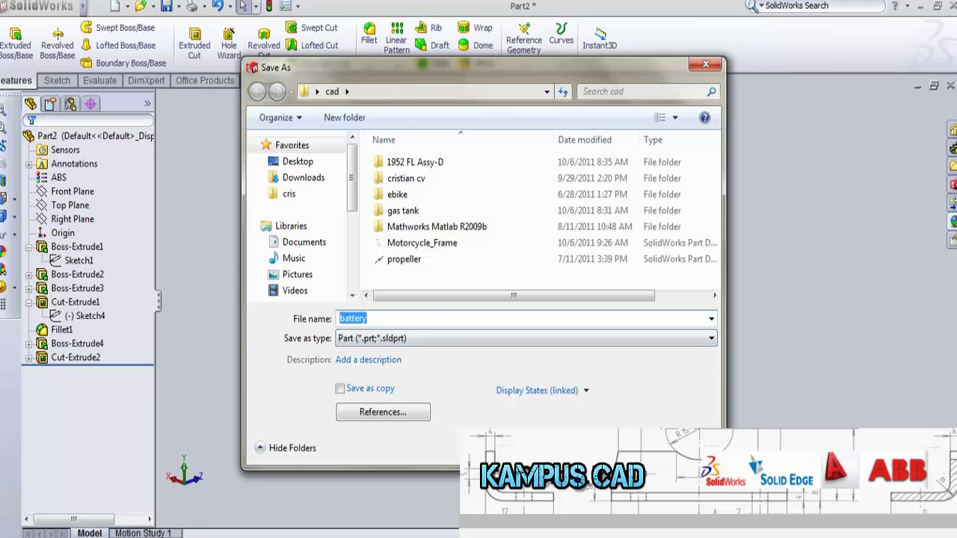